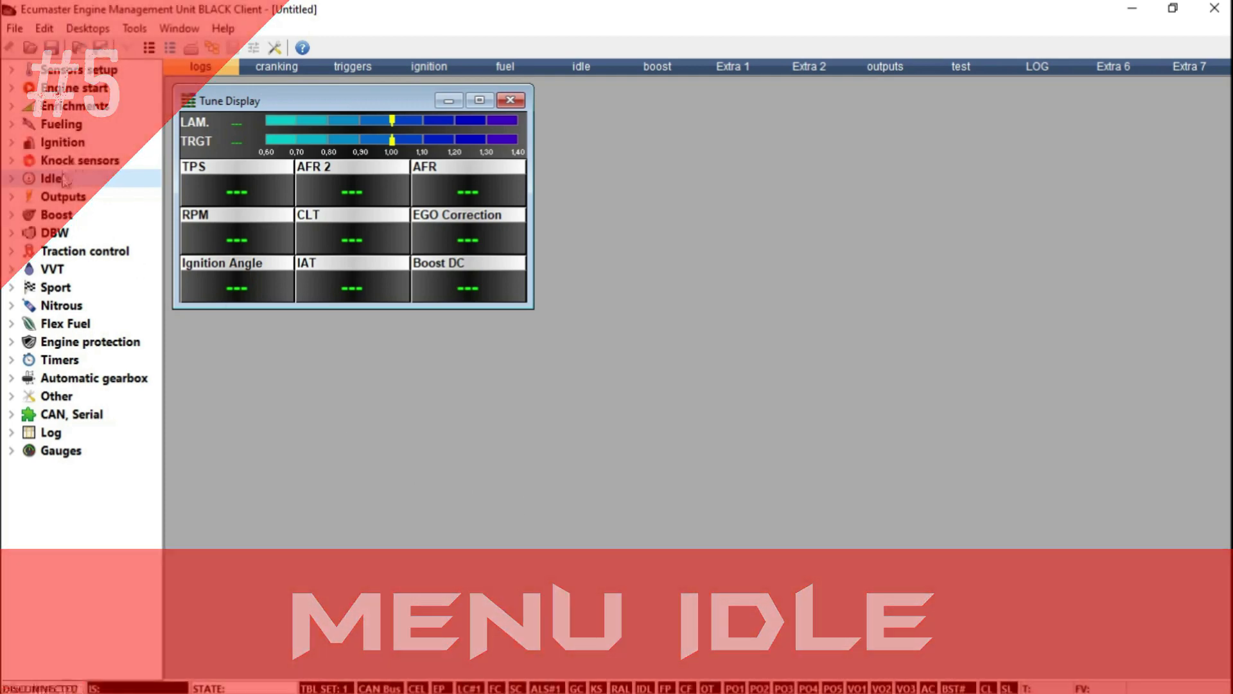
# Step: Open the Idle parameters and set the idle valve type to PWM
pyautogui.click(11, 179)
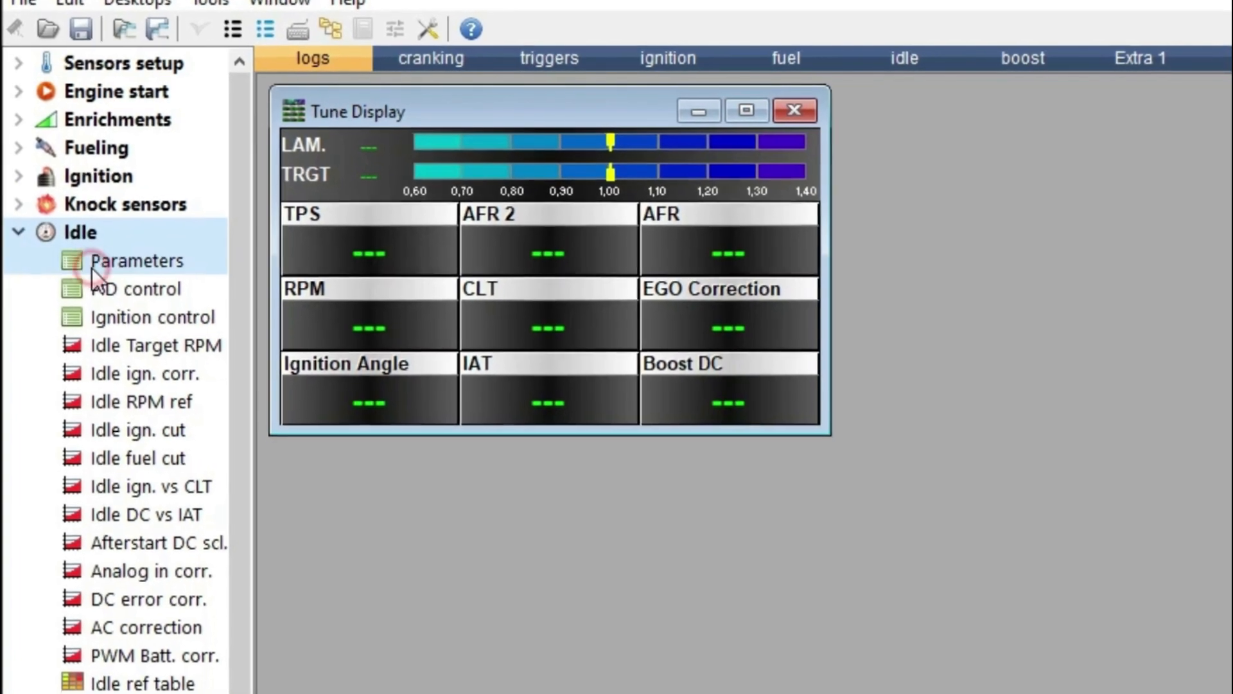
pyautogui.doubleClick(90, 257)
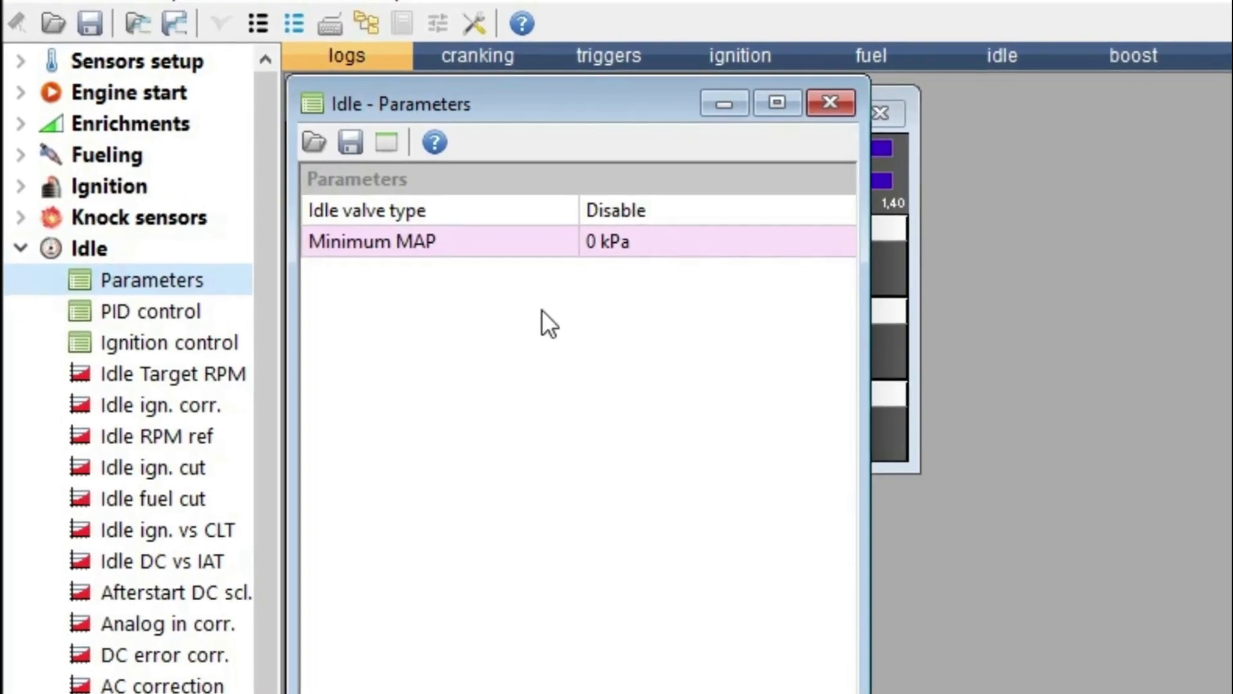
pyautogui.click(676, 216)
pyautogui.click(680, 217)
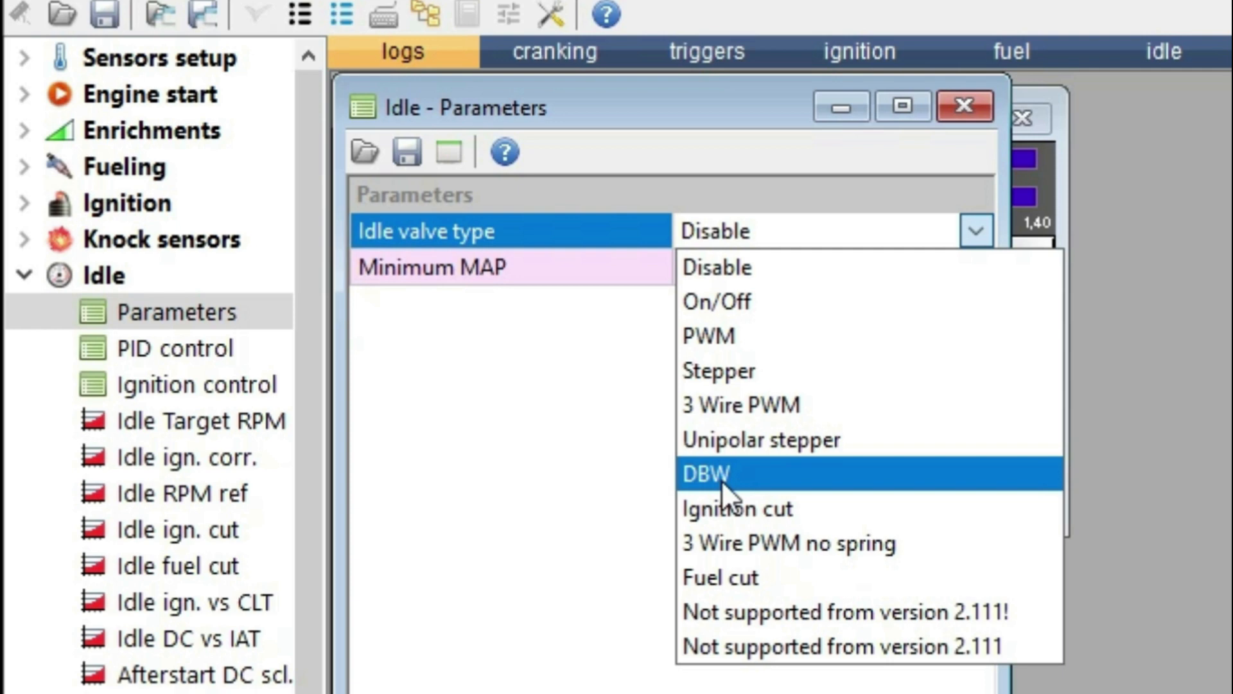
pyautogui.click(547, 300)
pyautogui.click(715, 235)
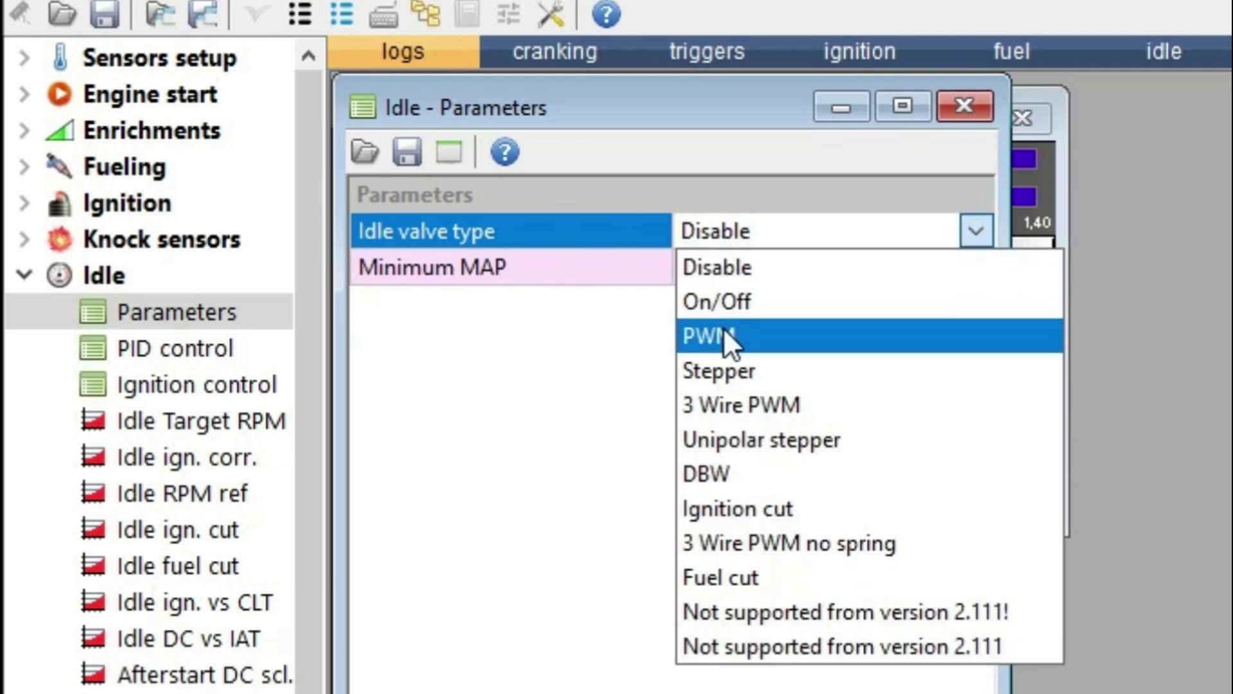
pyautogui.click(723, 331)
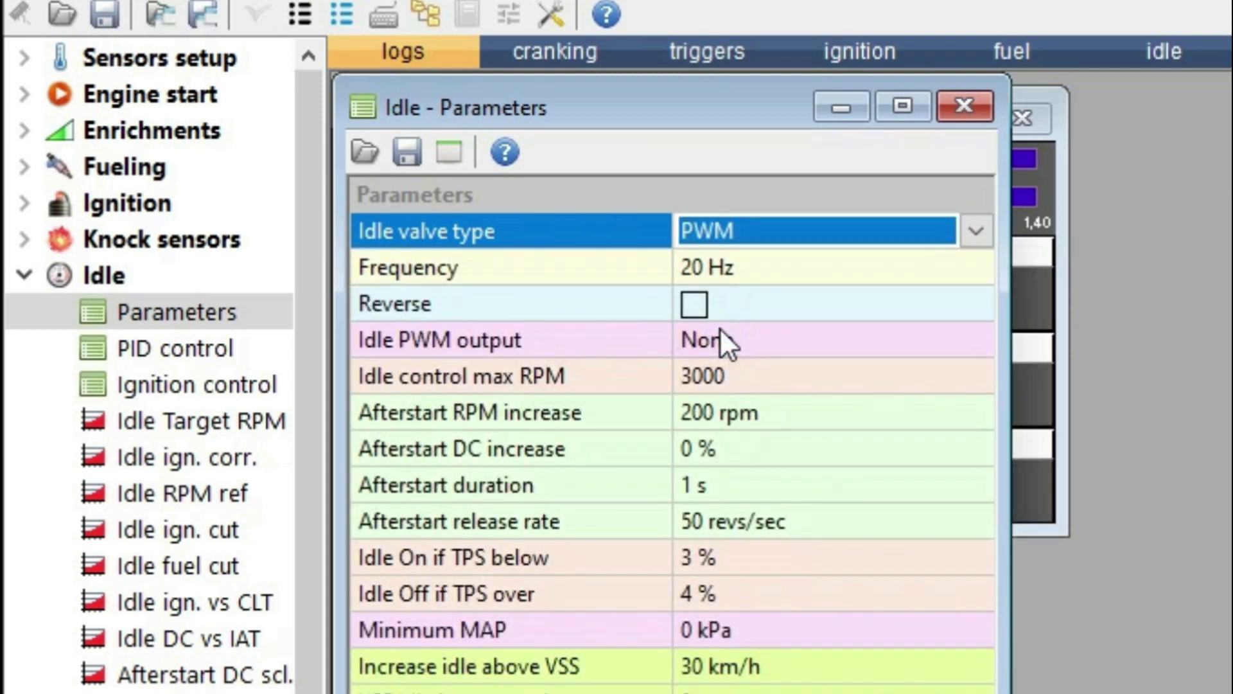
pyautogui.click(794, 266)
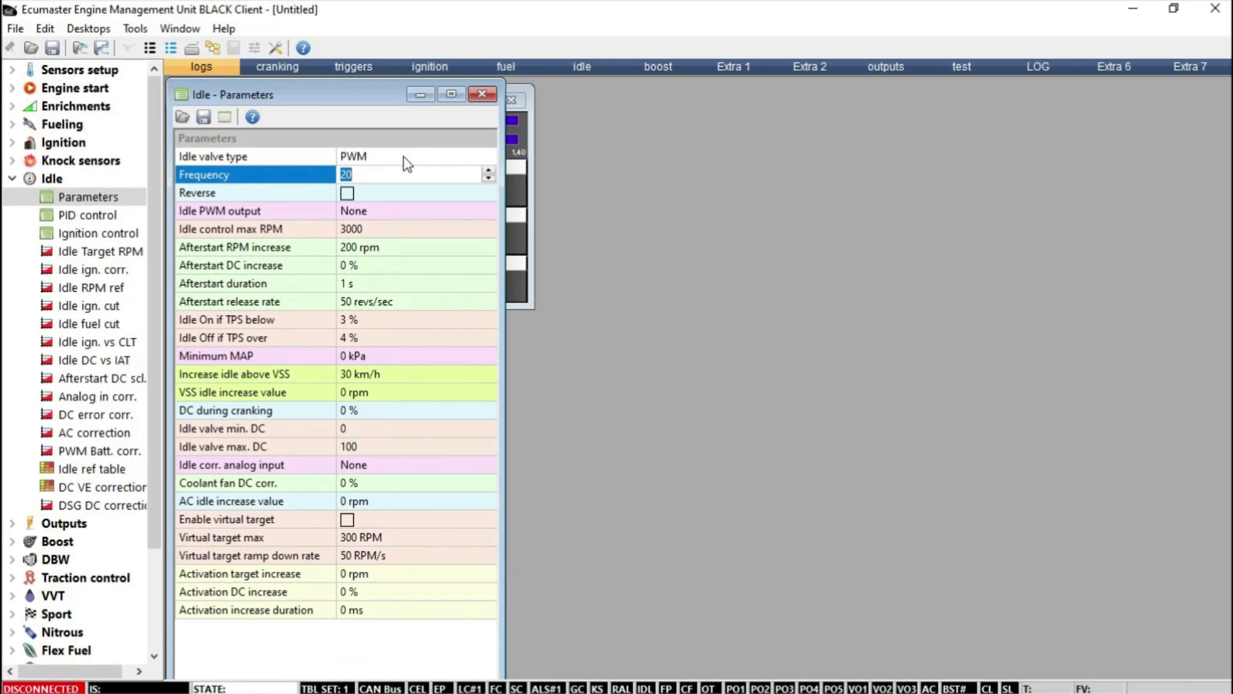
# Step: Change the idle valve type to DBW and close the Idle parameters
pyautogui.click(404, 158)
pyautogui.click(404, 158)
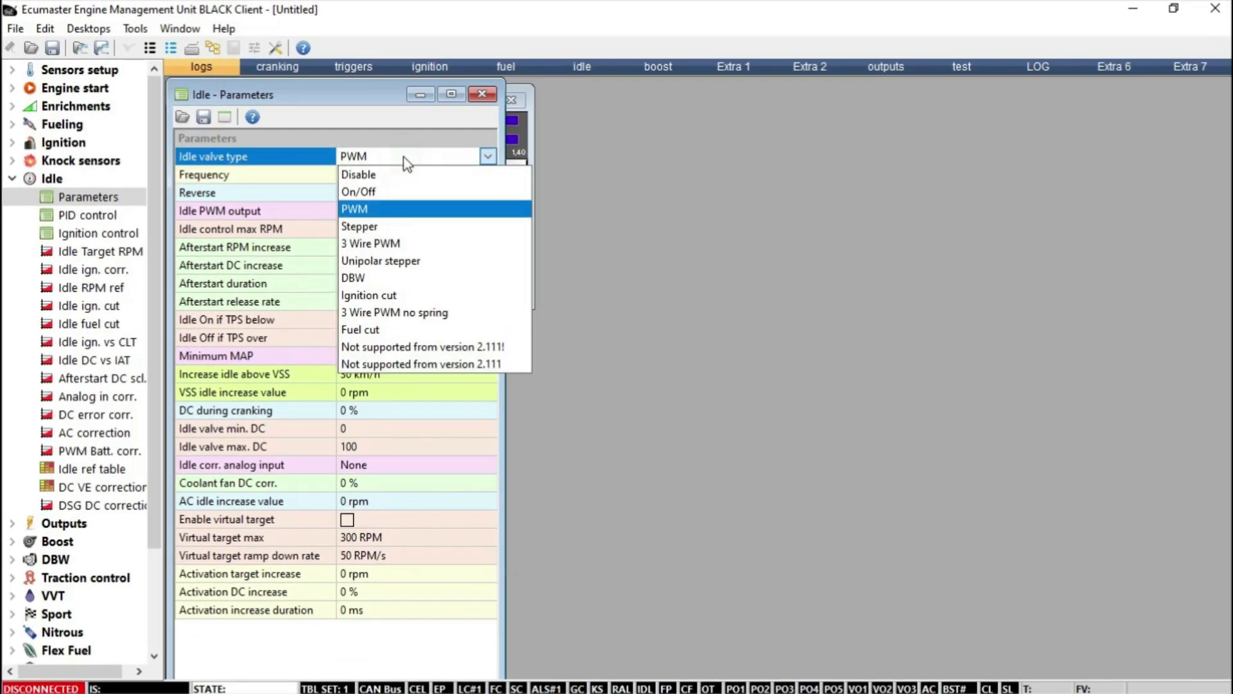
pyautogui.click(369, 279)
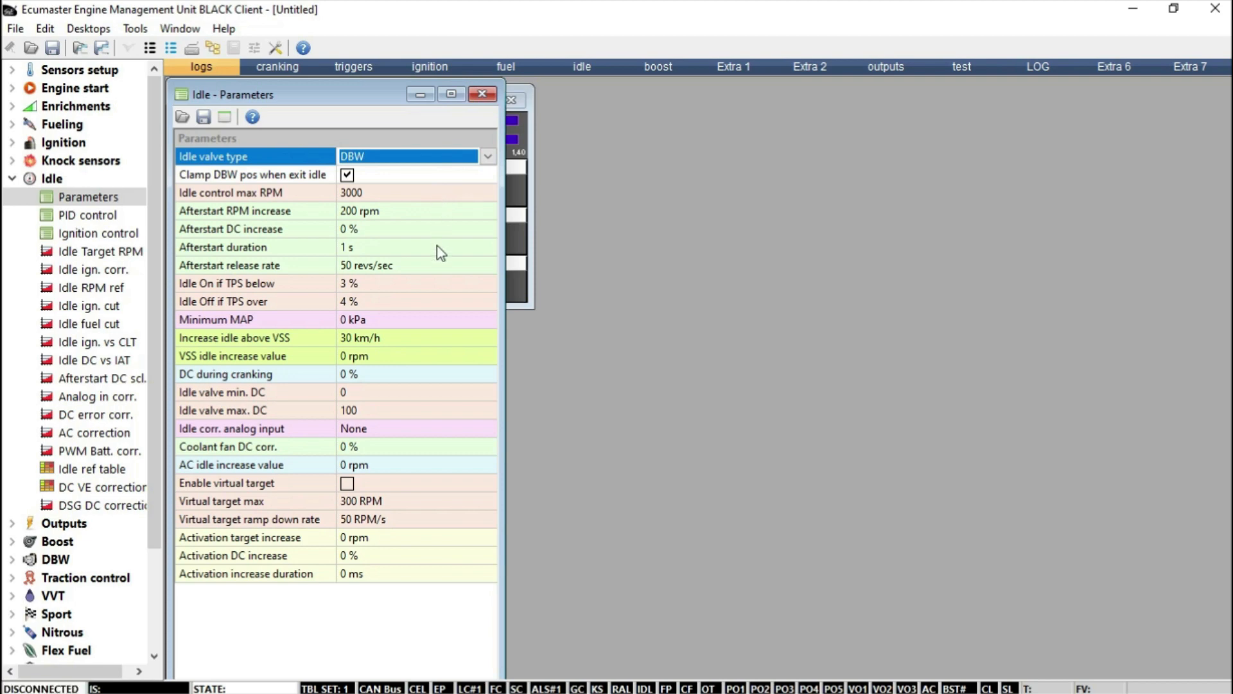
pyautogui.click(482, 94)
# Step: Enable idle PID control to review its settings, switch it off again and close its window
pyautogui.click(77, 218)
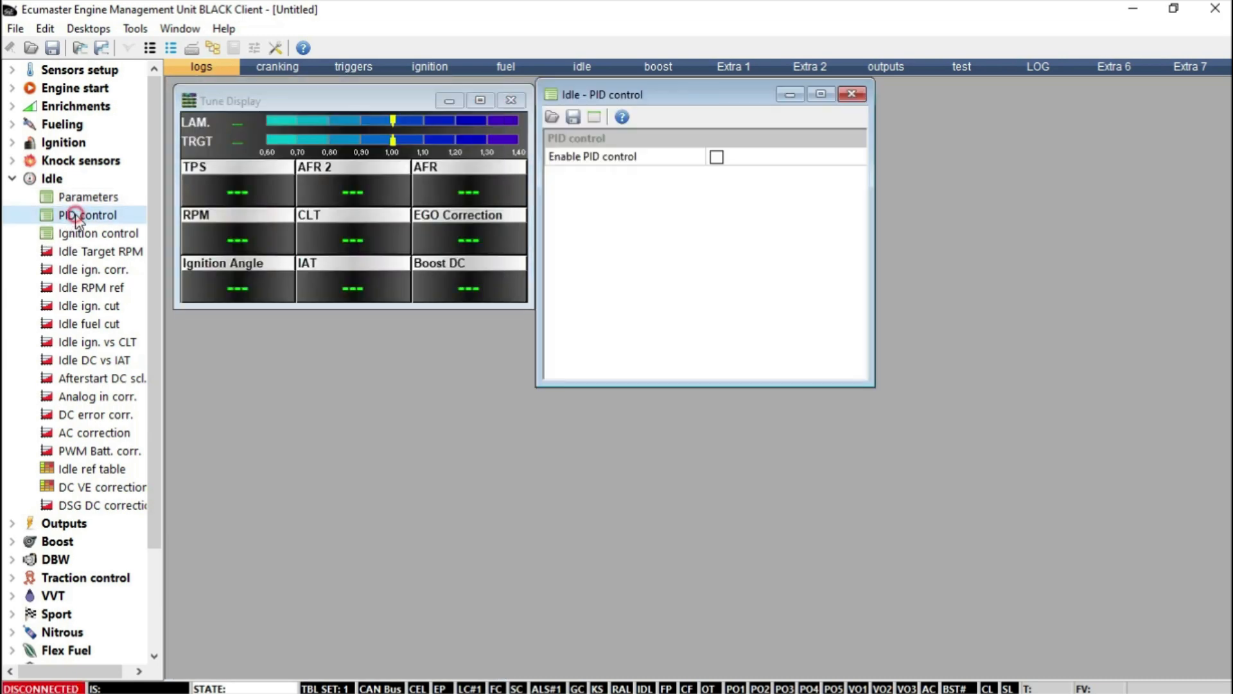
pyautogui.click(717, 157)
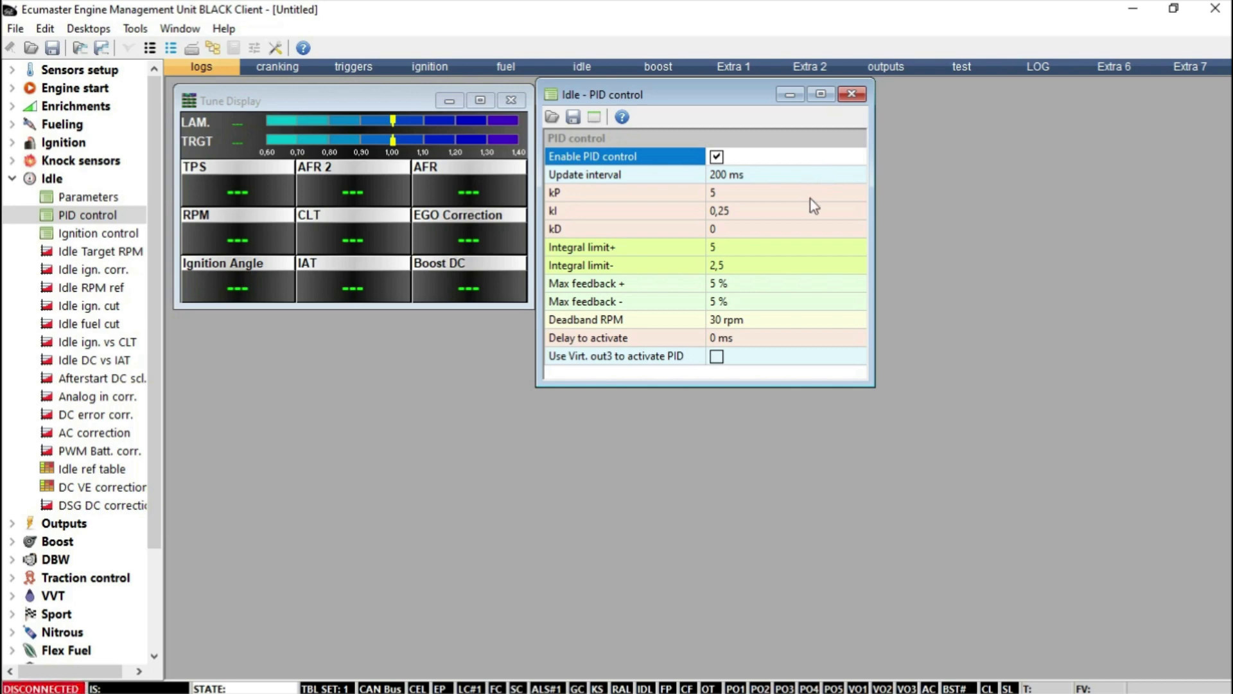
pyautogui.click(716, 157)
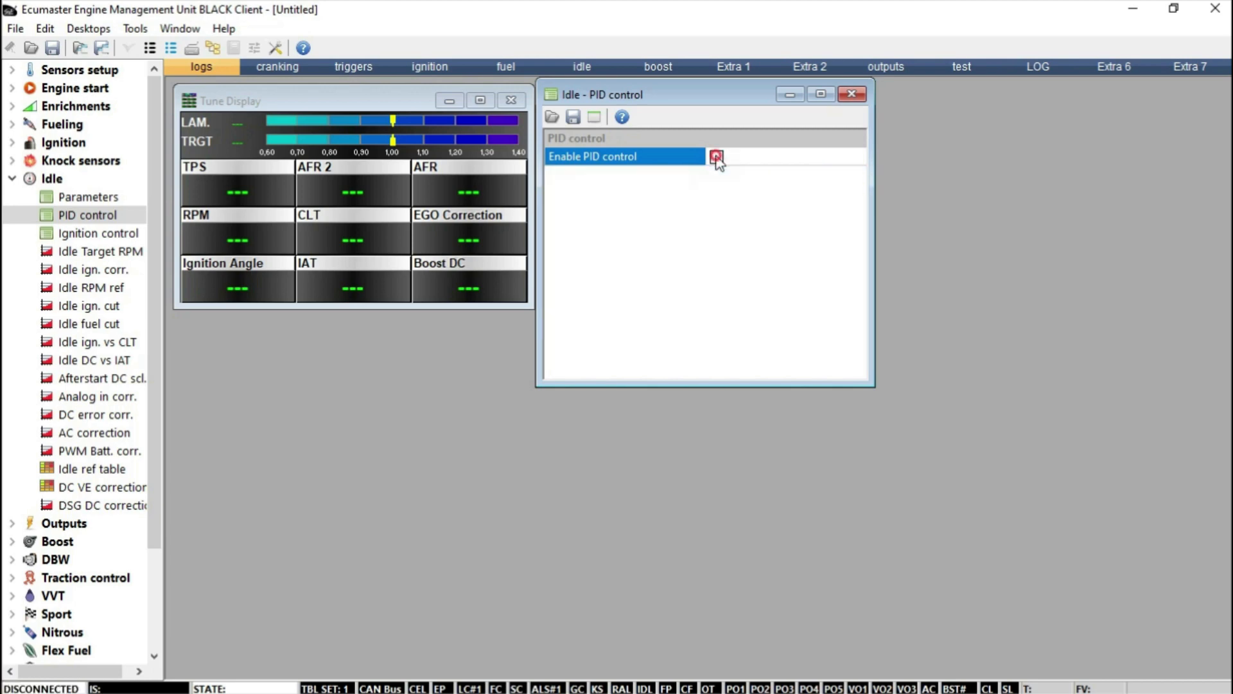
pyautogui.click(853, 96)
# Step: Enable ignition control for idle and close its settings
pyautogui.click(106, 233)
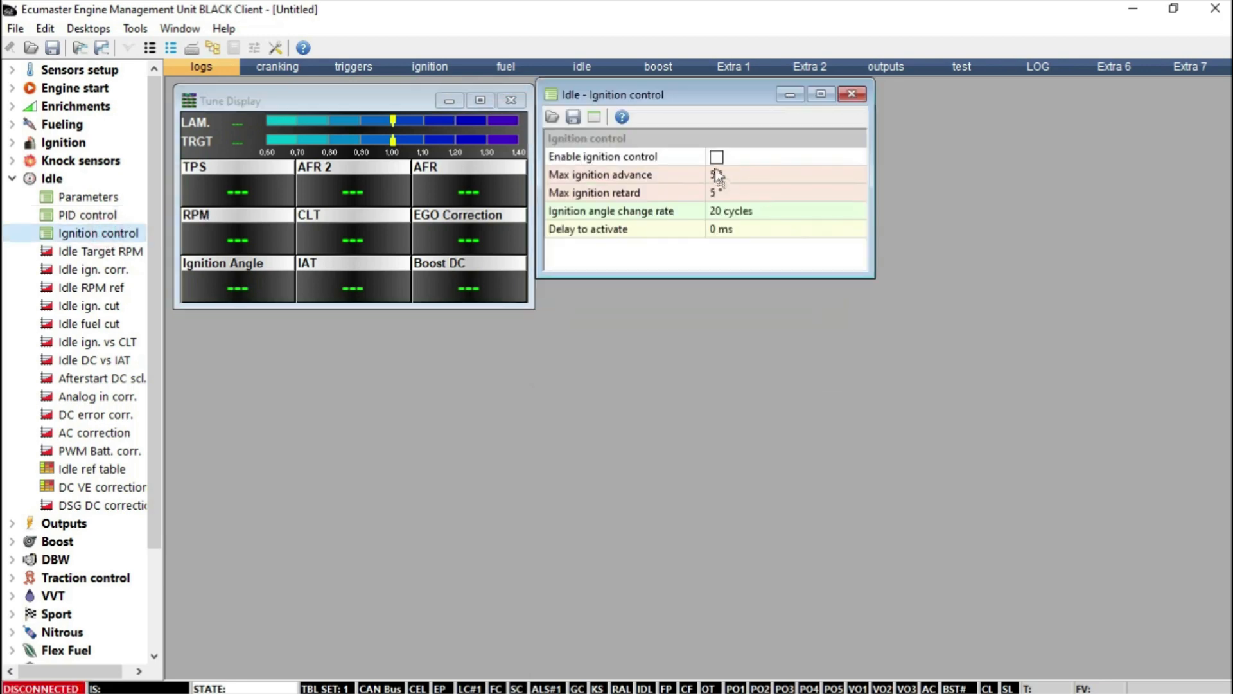
pyautogui.click(717, 157)
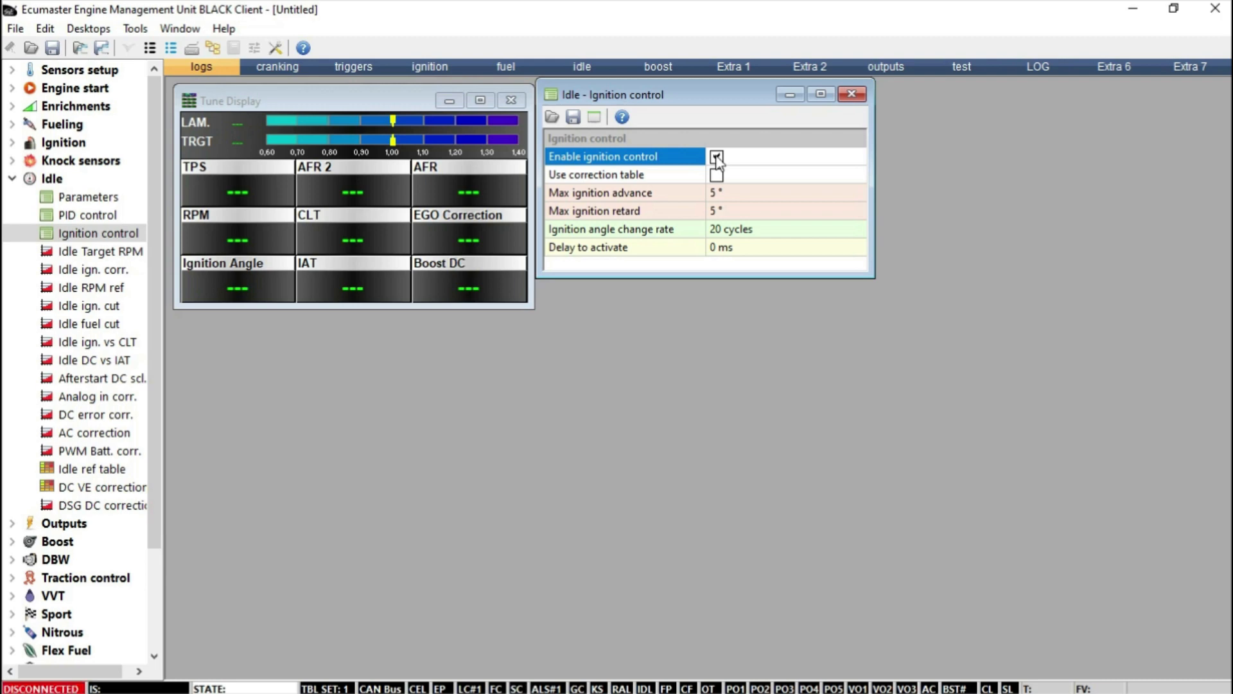
pyautogui.click(854, 96)
# Step: Set the idle target RPM to 1200 for coolant temperatures from -40 to 20 °C
pyautogui.click(97, 252)
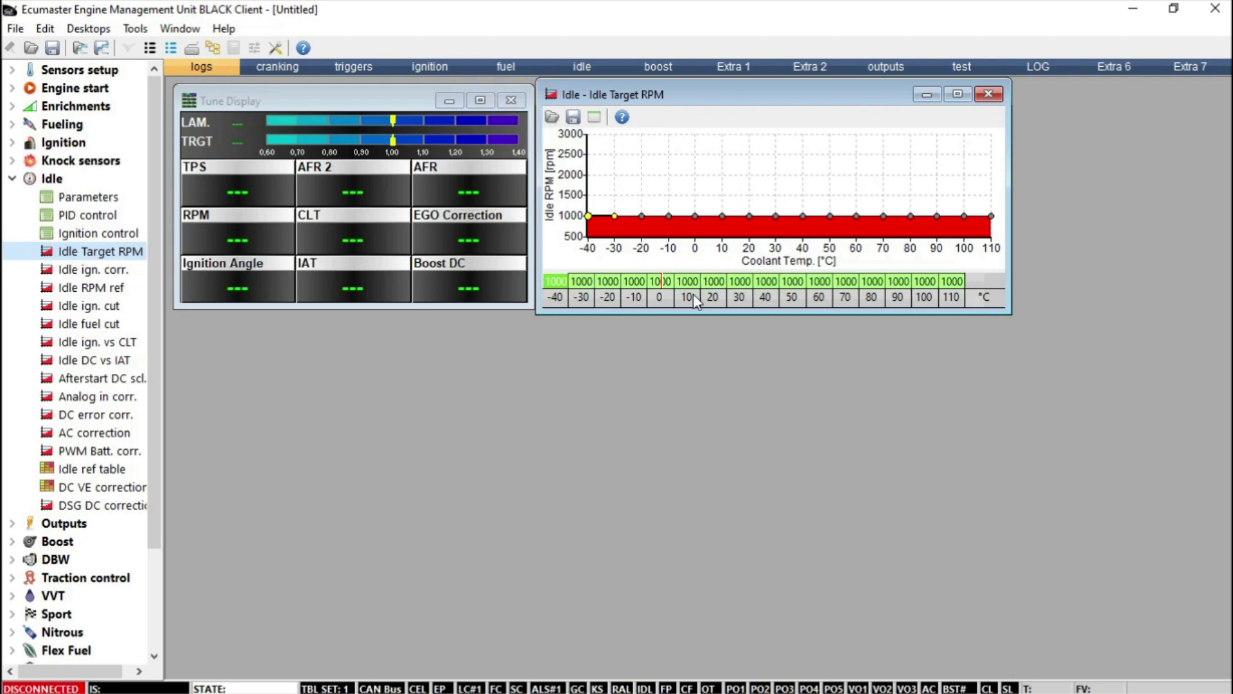
pyautogui.click(685, 284)
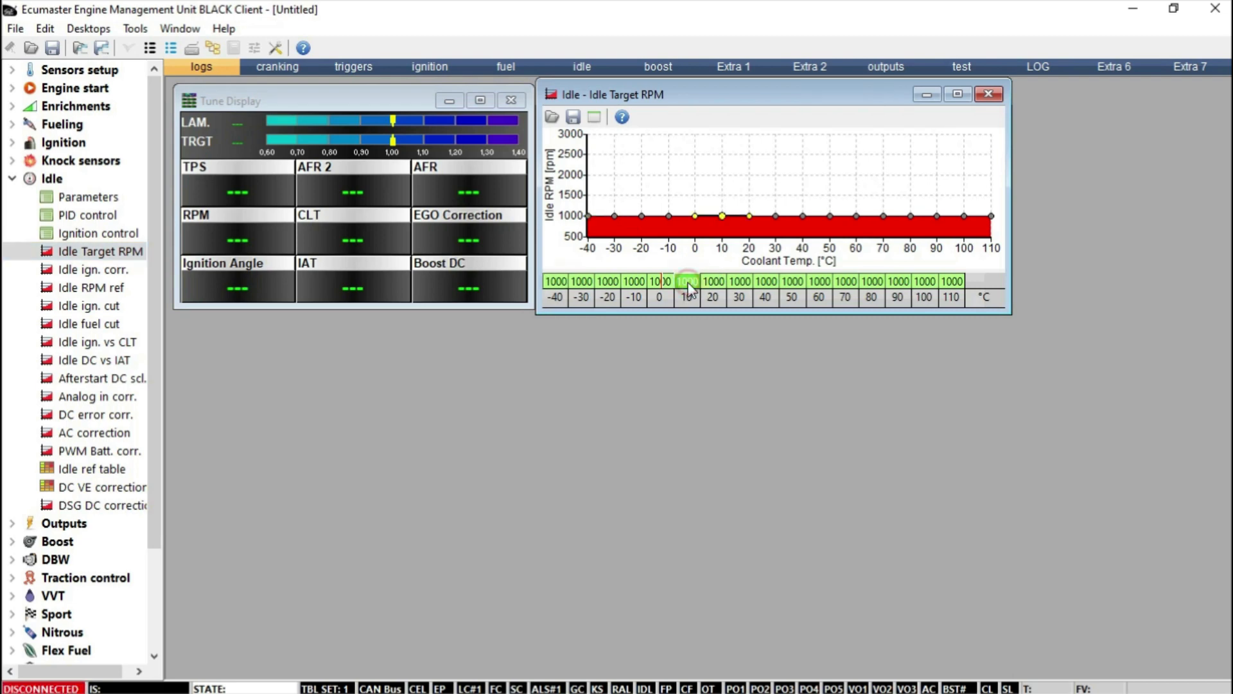
pyautogui.moveTo(556, 283); pyautogui.dragTo(713, 283)
pyautogui.write('12')
pyautogui.write('00')
pyautogui.press('Return')
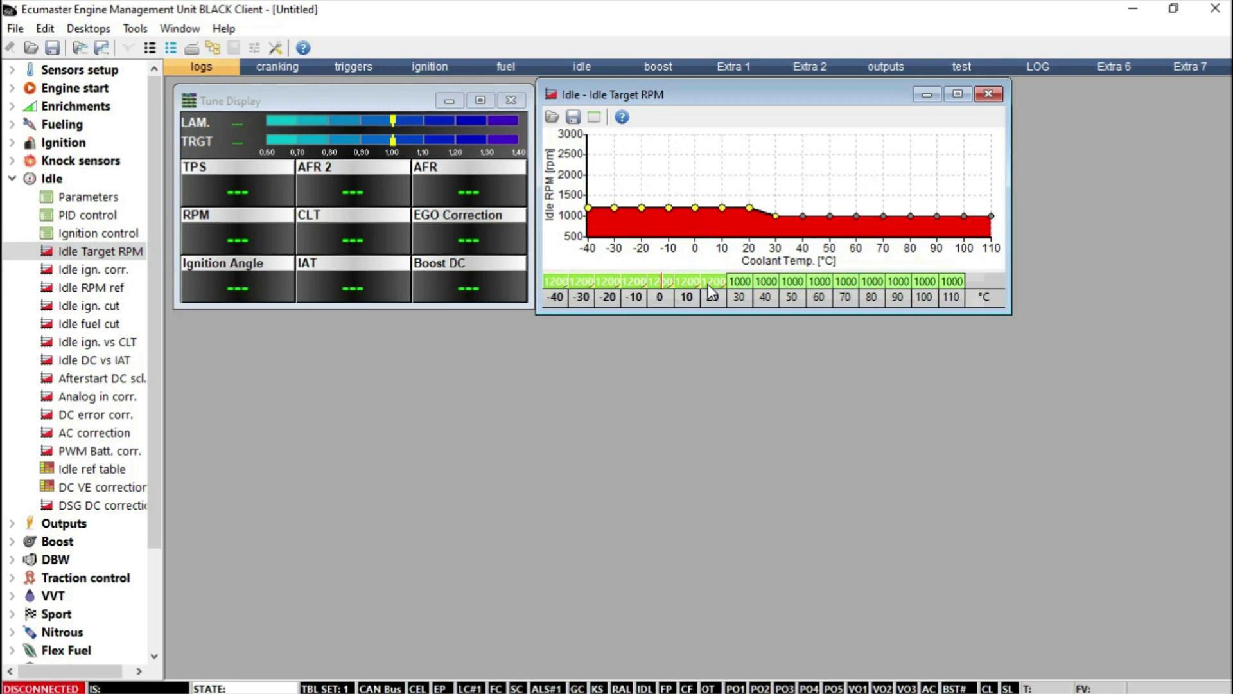
# Step: Set the idle target RPM to 900 for coolant temperatures from 70 to 90 °C and close the table
pyautogui.click(739, 282)
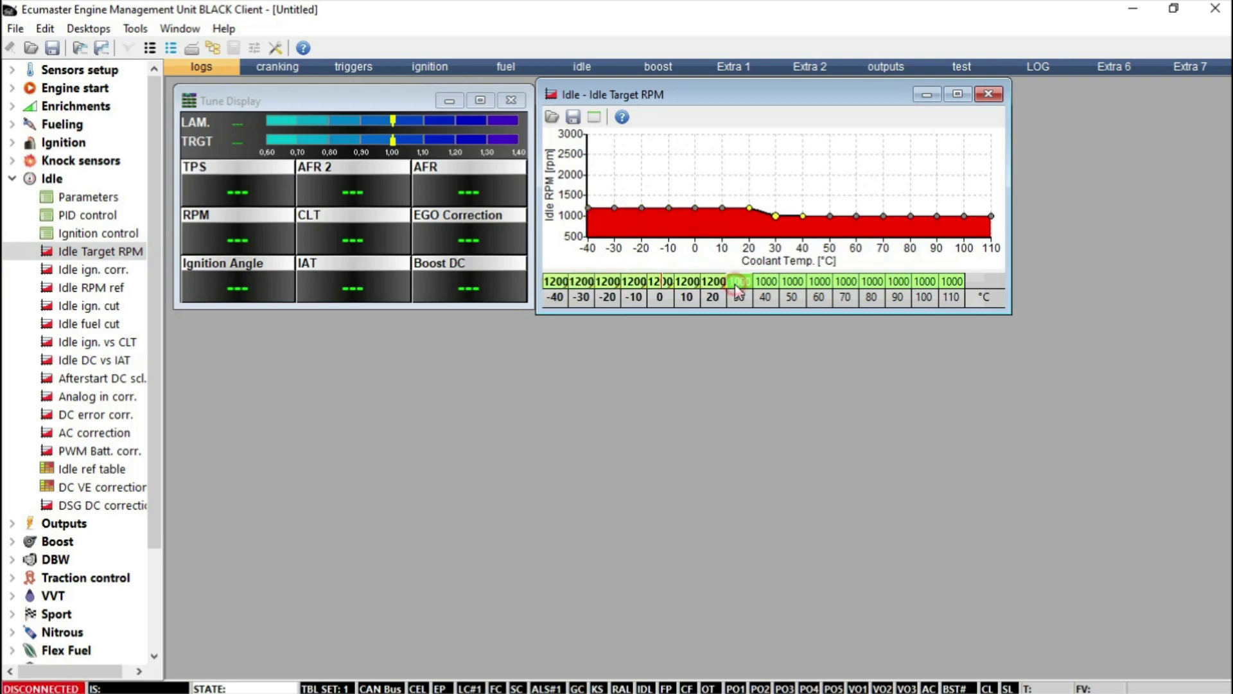
pyautogui.click(819, 284)
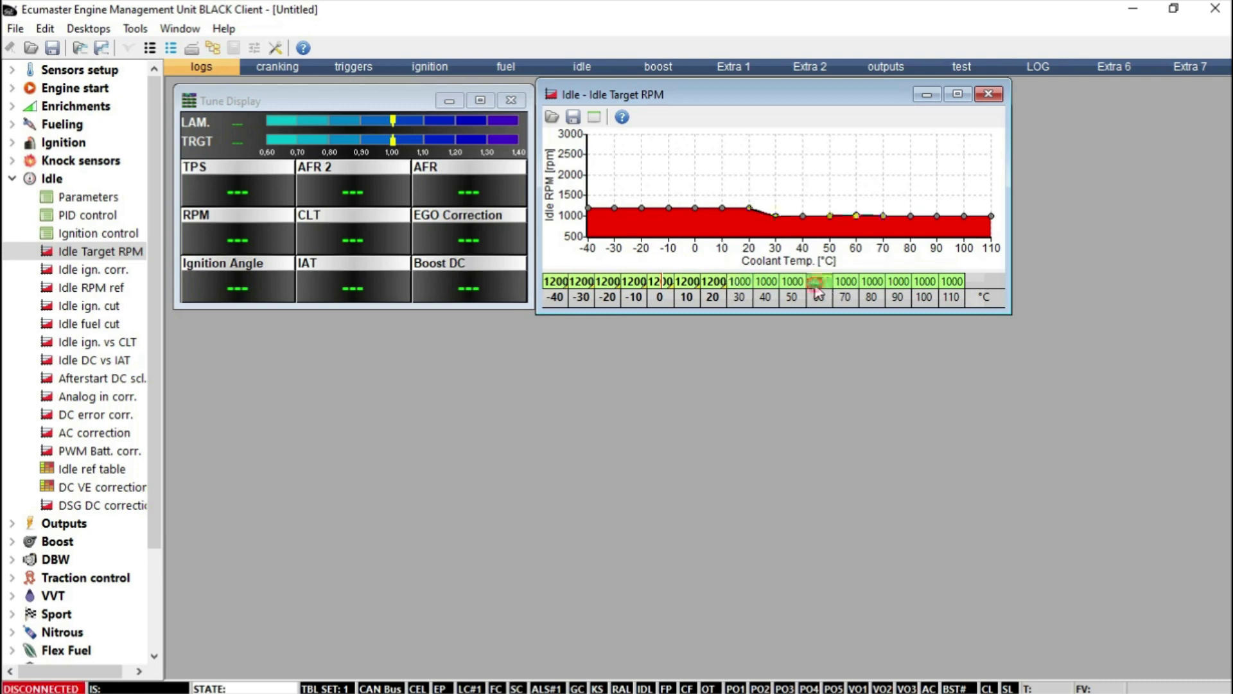
pyautogui.moveTo(842, 285); pyautogui.dragTo(905, 282)
pyautogui.write('900')
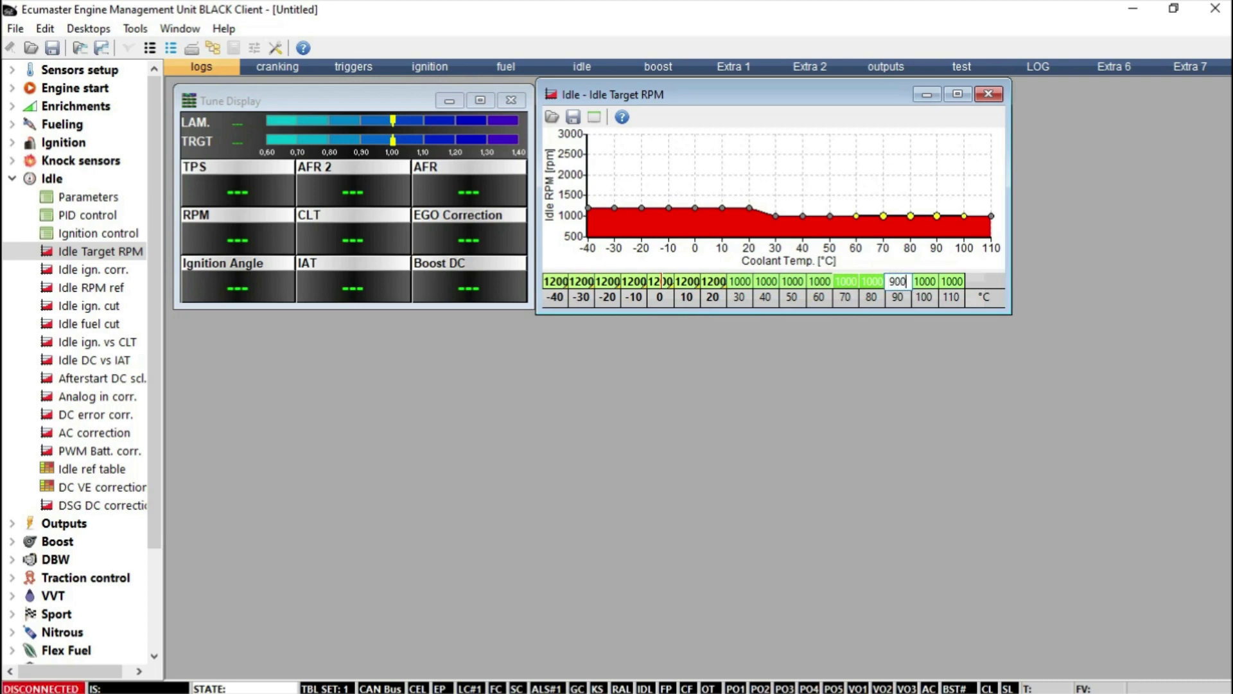
pyautogui.press('Return')
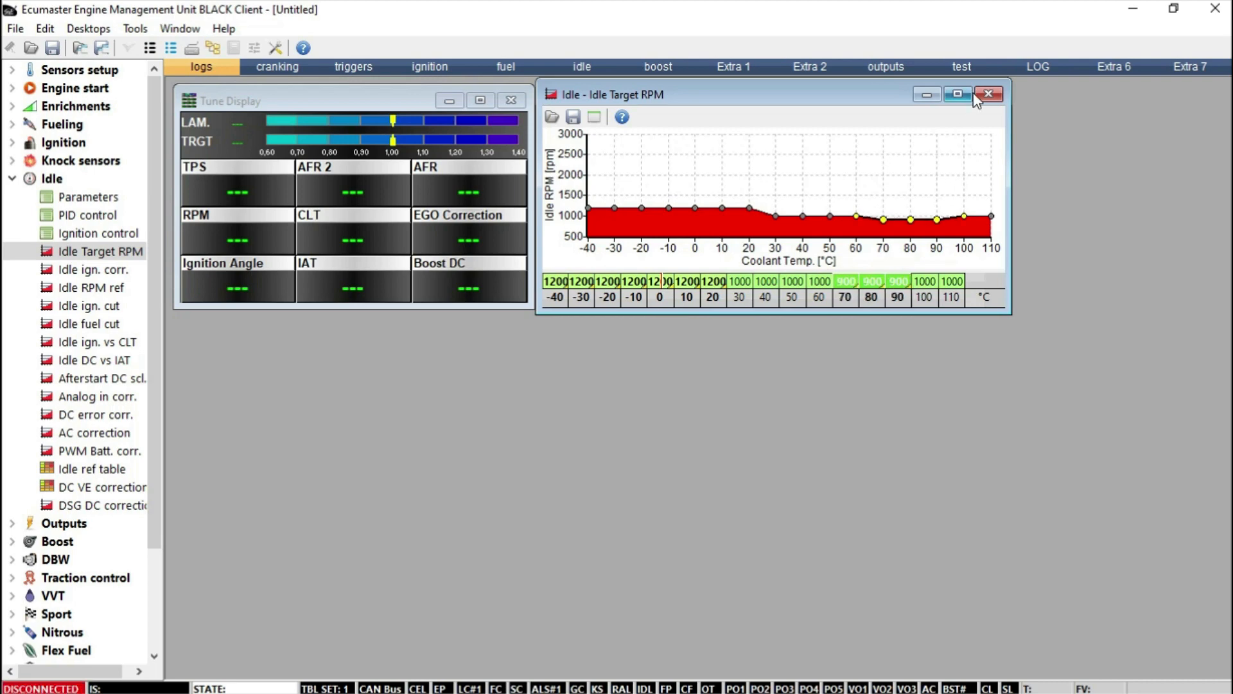
pyautogui.click(988, 94)
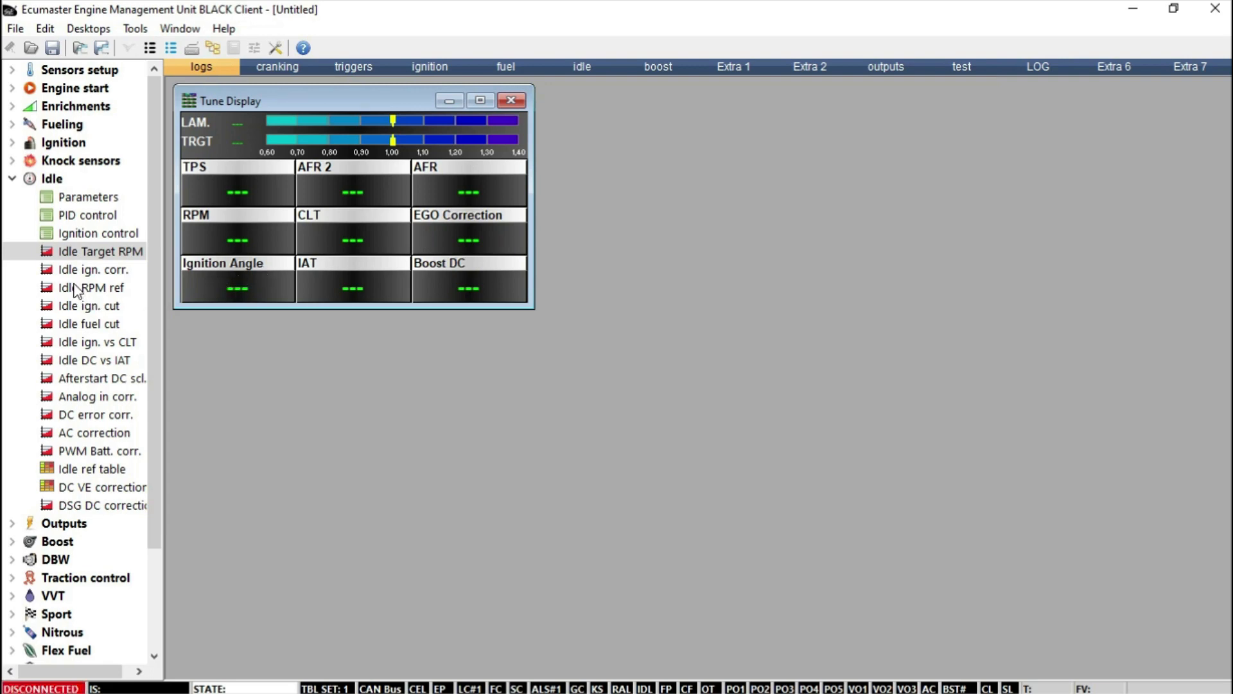
# Step: In the idle ignition correction table, set the timing correction at 25 RPM error to -2.0
pyautogui.doubleClick(90, 269)
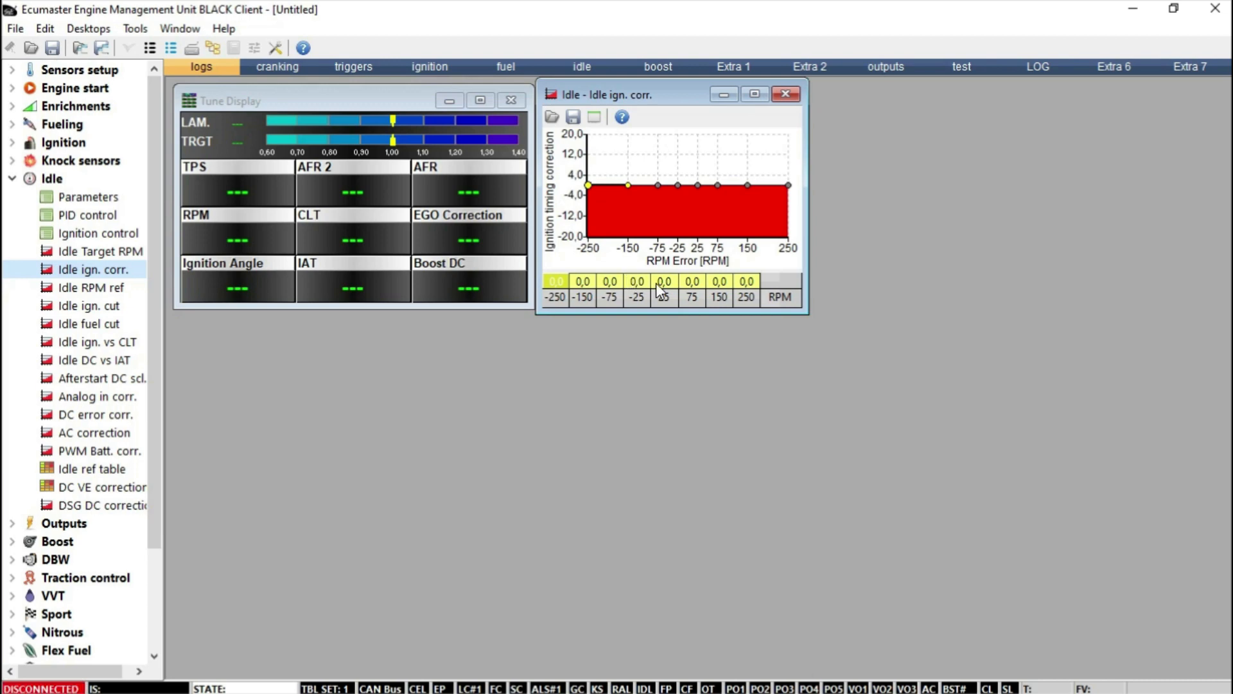
pyautogui.click(670, 289)
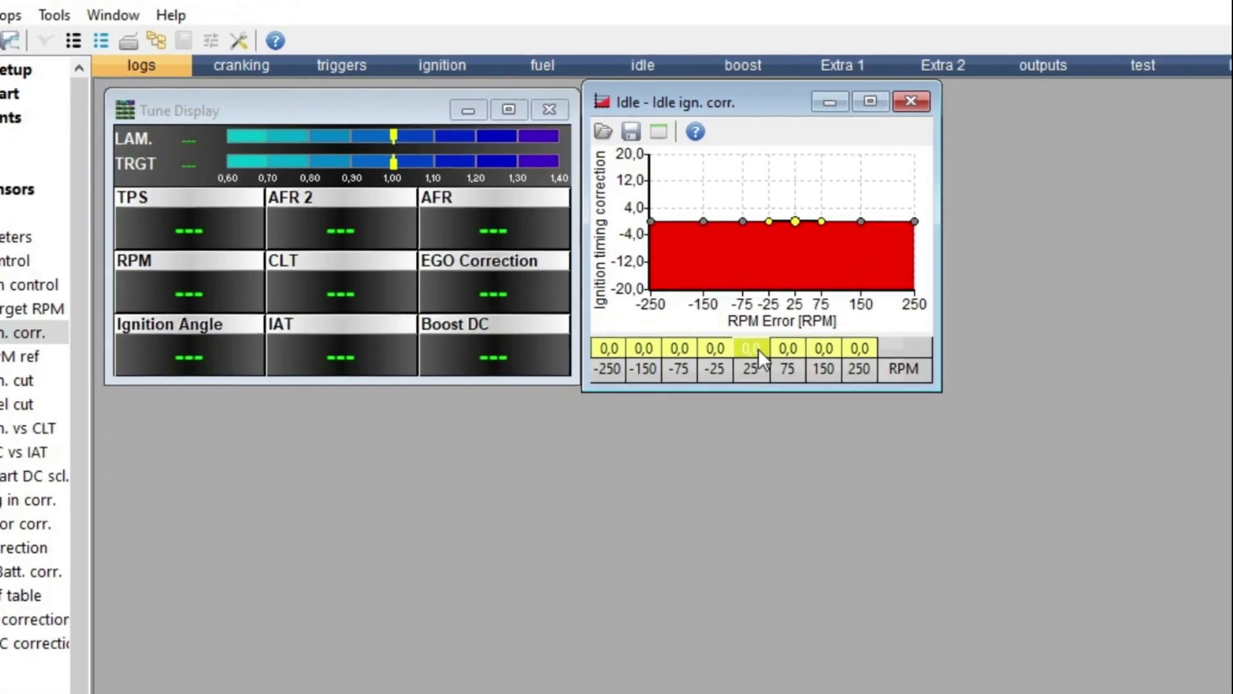
pyautogui.write('-1')
pyautogui.press('Return')
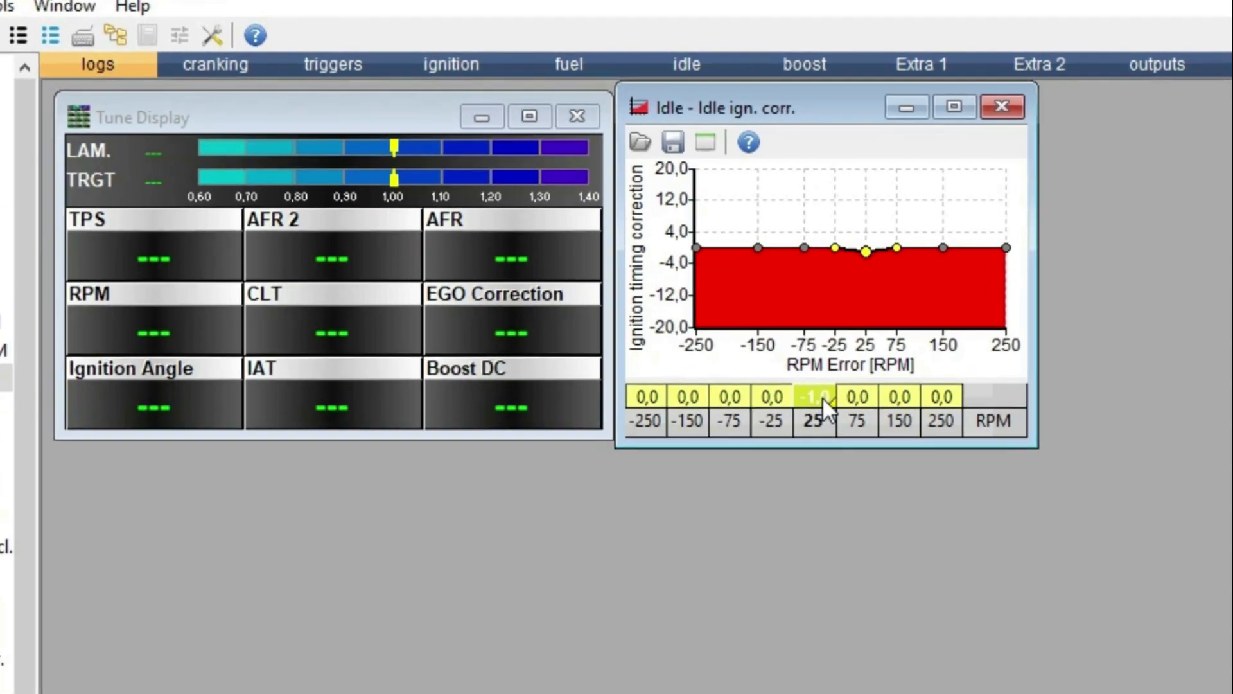
pyautogui.press('-')
# Step: Lower the idle ignition timing correction at 75 RPM error to -4.0
pyautogui.press('Right')
pyautogui.press('-')
pyautogui.press('-')
pyautogui.press('-')
pyautogui.press('-')
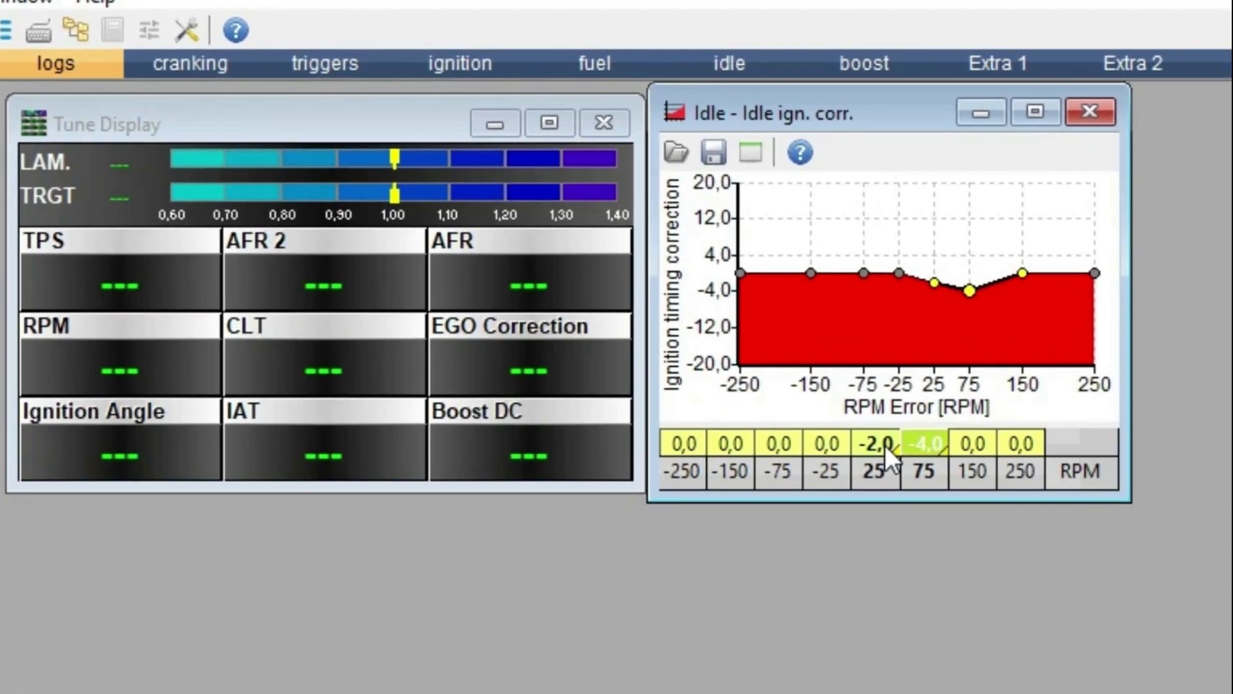
# Step: Lower the idle ignition timing correction at 150 RPM error to -5.5 and close the table
pyautogui.press('Right')
pyautogui.press('-')
pyautogui.press('-')
pyautogui.press('-')
pyautogui.press('-')
pyautogui.press('-')
pyautogui.press('-')
pyautogui.press('-')
pyautogui.press('-')
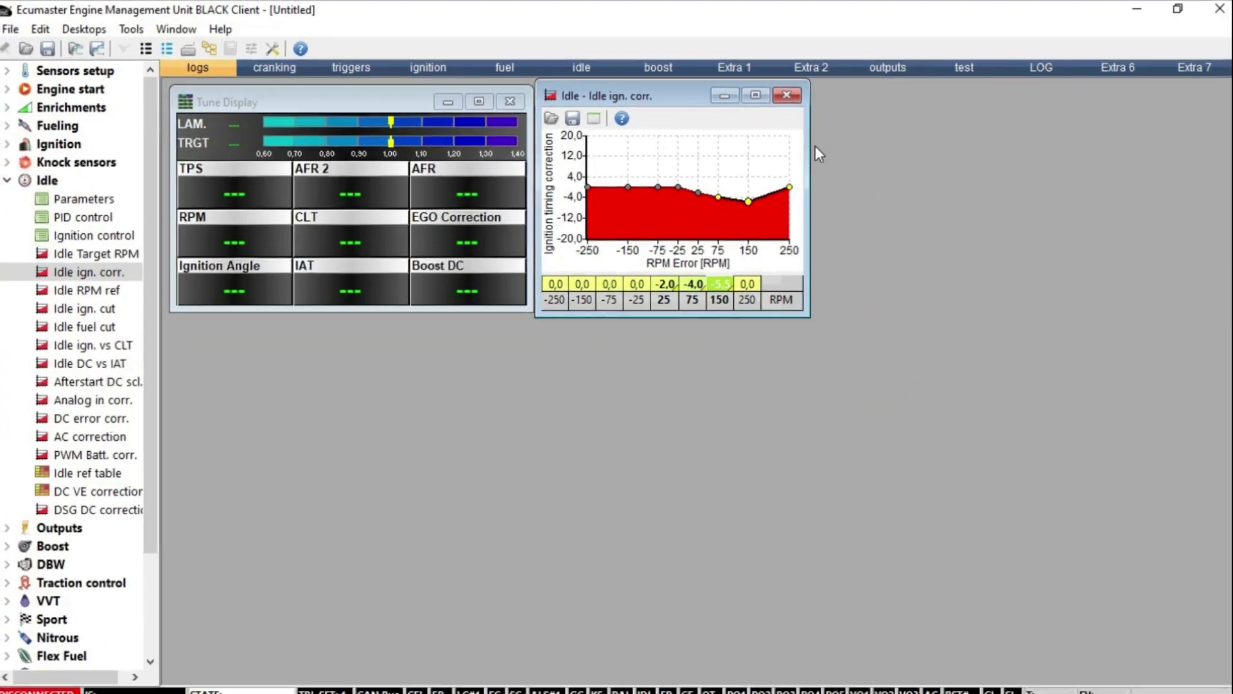
pyautogui.click(783, 95)
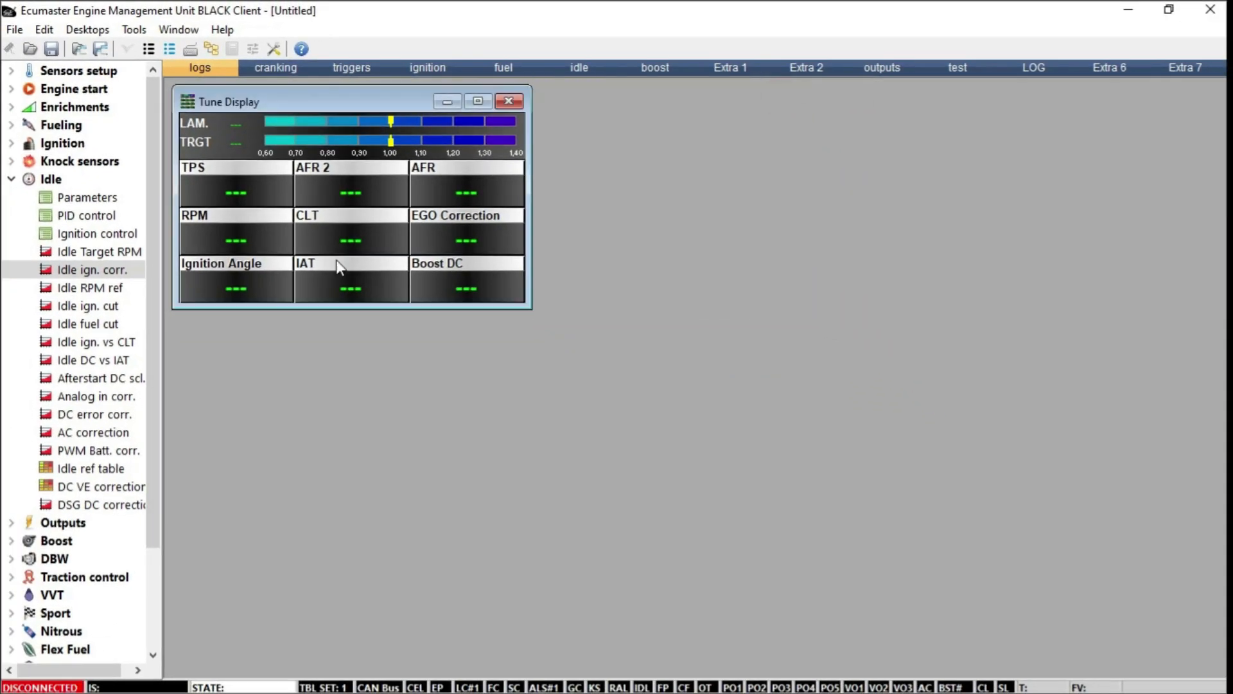
# Step: Examine the duty cycle cells across the rpm range in the Idle RPM ref table, leaving them unedited, and close it
pyautogui.doubleClick(95, 289)
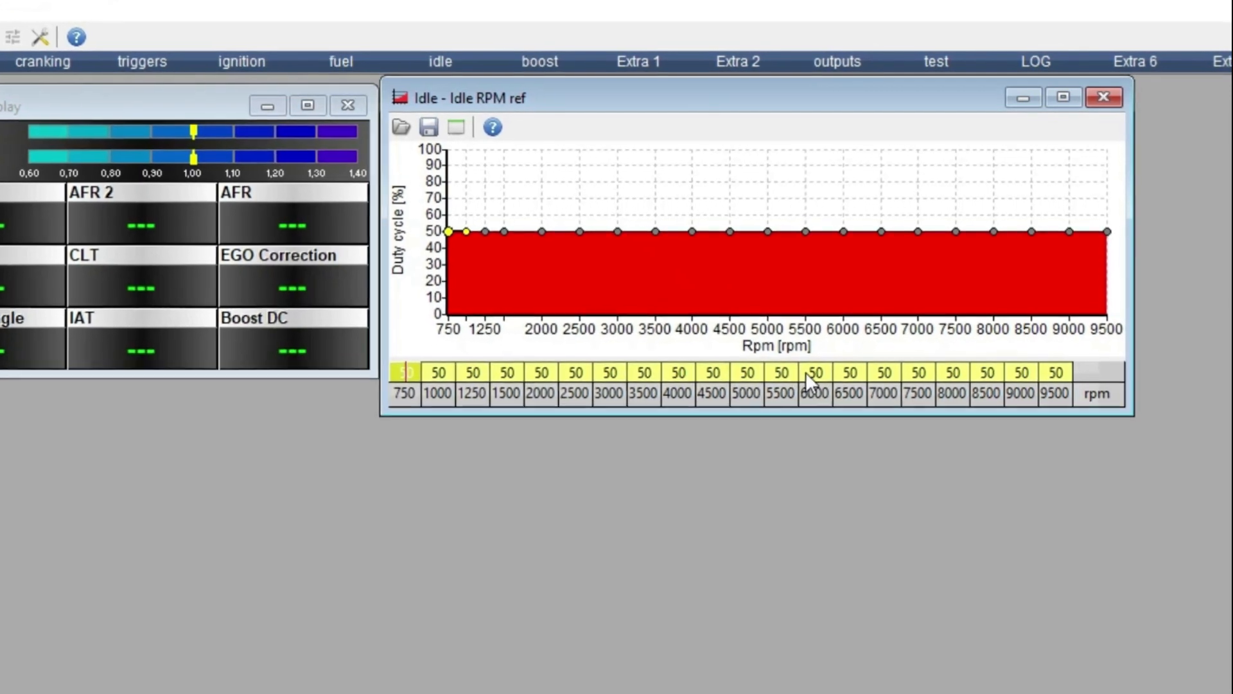
pyautogui.click(813, 370)
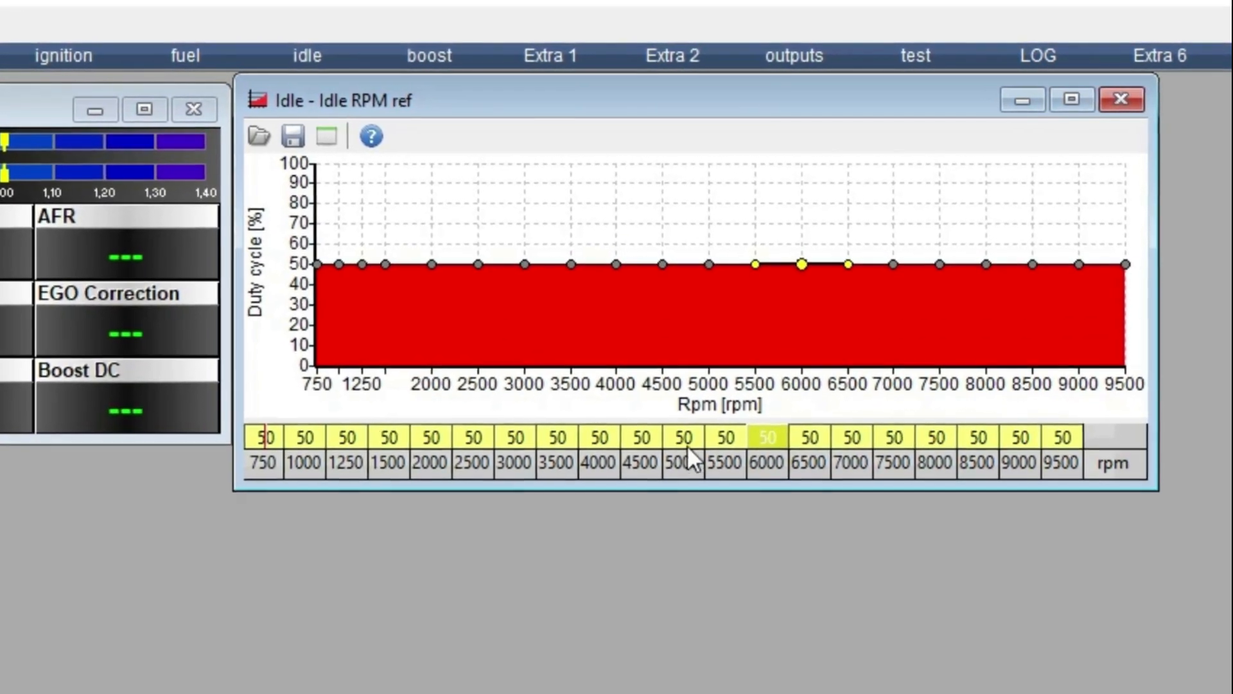
pyautogui.click(829, 448)
pyautogui.click(806, 450)
pyautogui.click(746, 464)
pyautogui.click(701, 465)
pyautogui.click(590, 484)
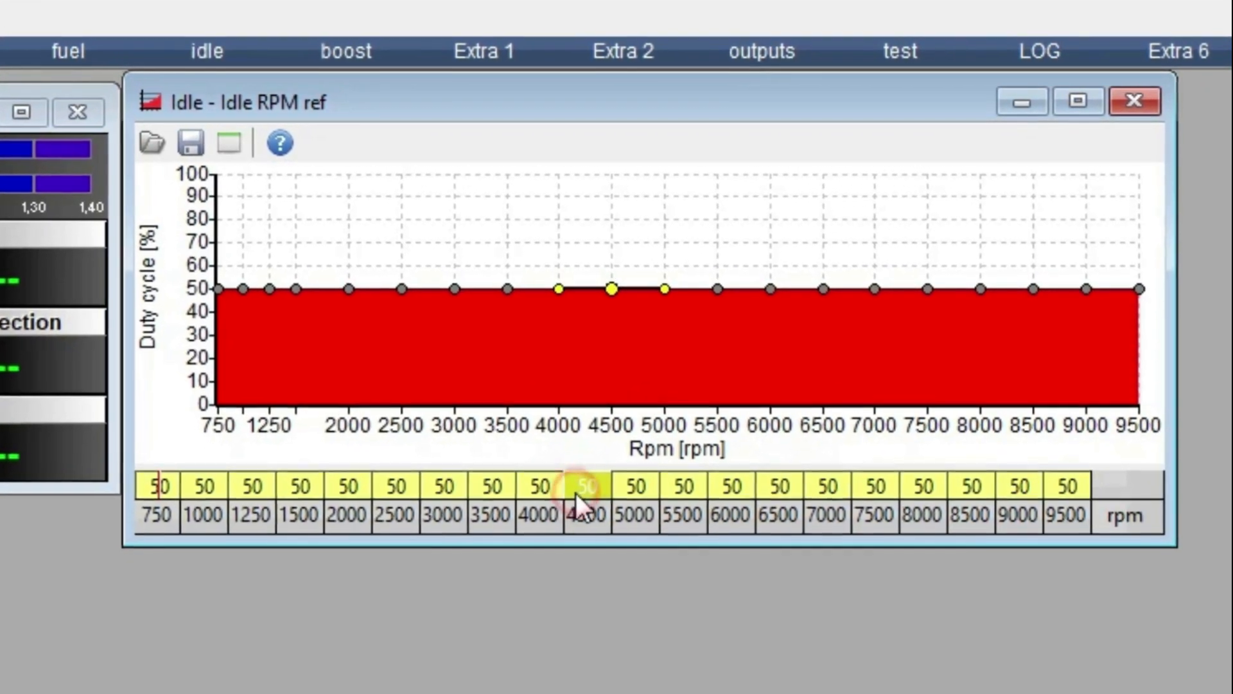
pyautogui.click(544, 485)
pyautogui.click(355, 485)
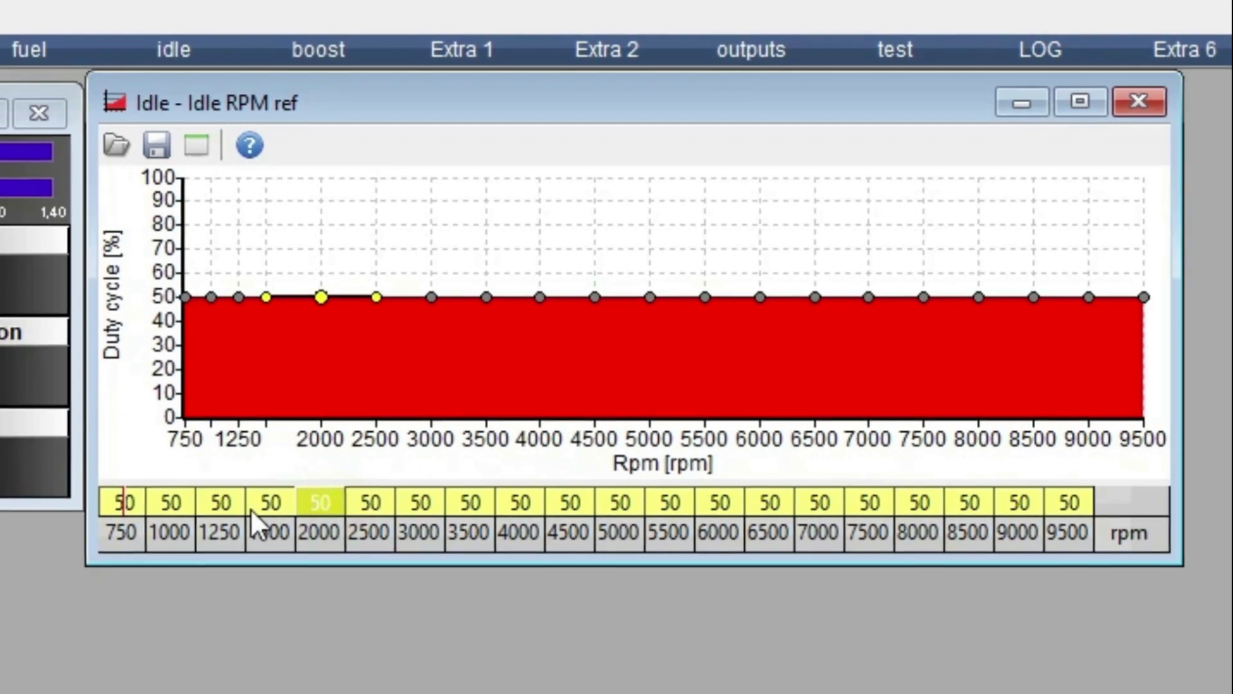
pyautogui.click(197, 499)
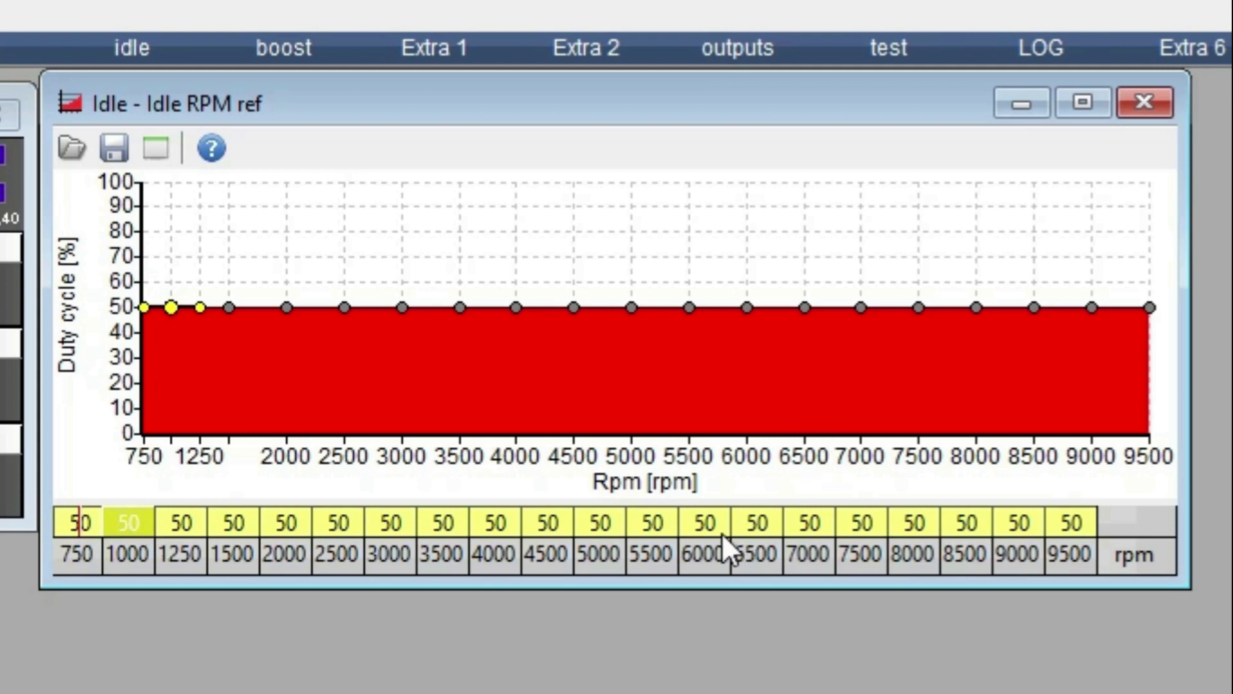
pyautogui.moveTo(207, 522); pyautogui.dragTo(712, 530)
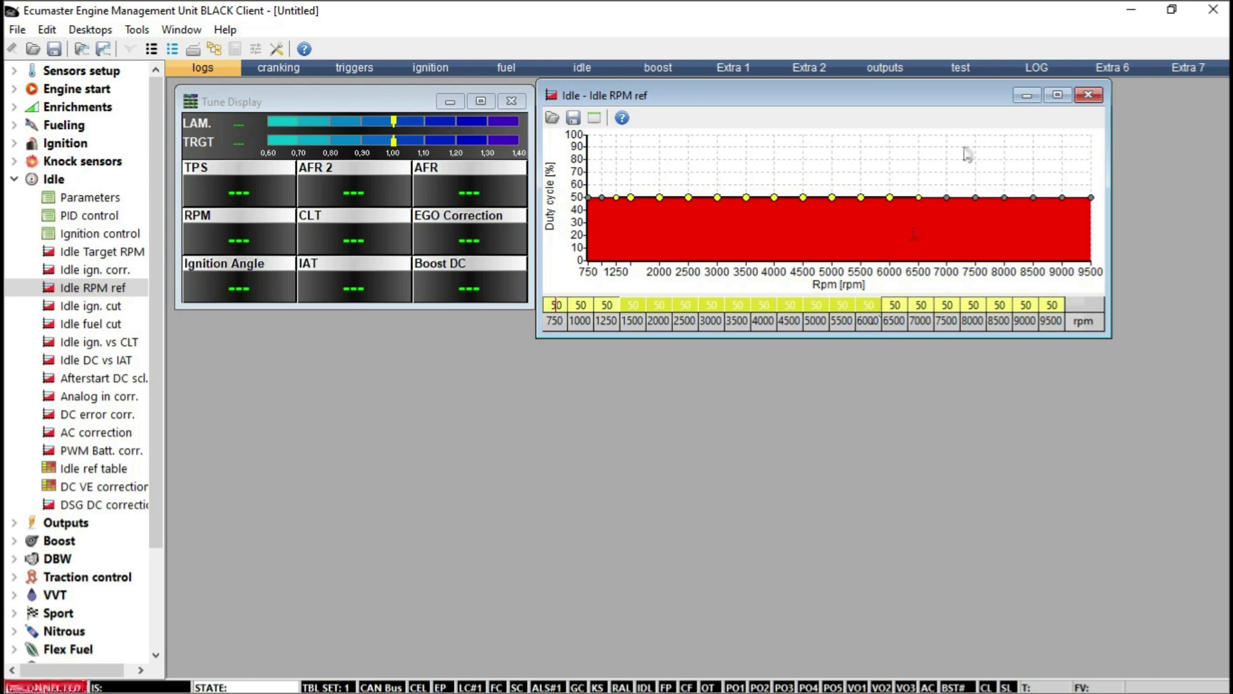
pyautogui.click(1089, 95)
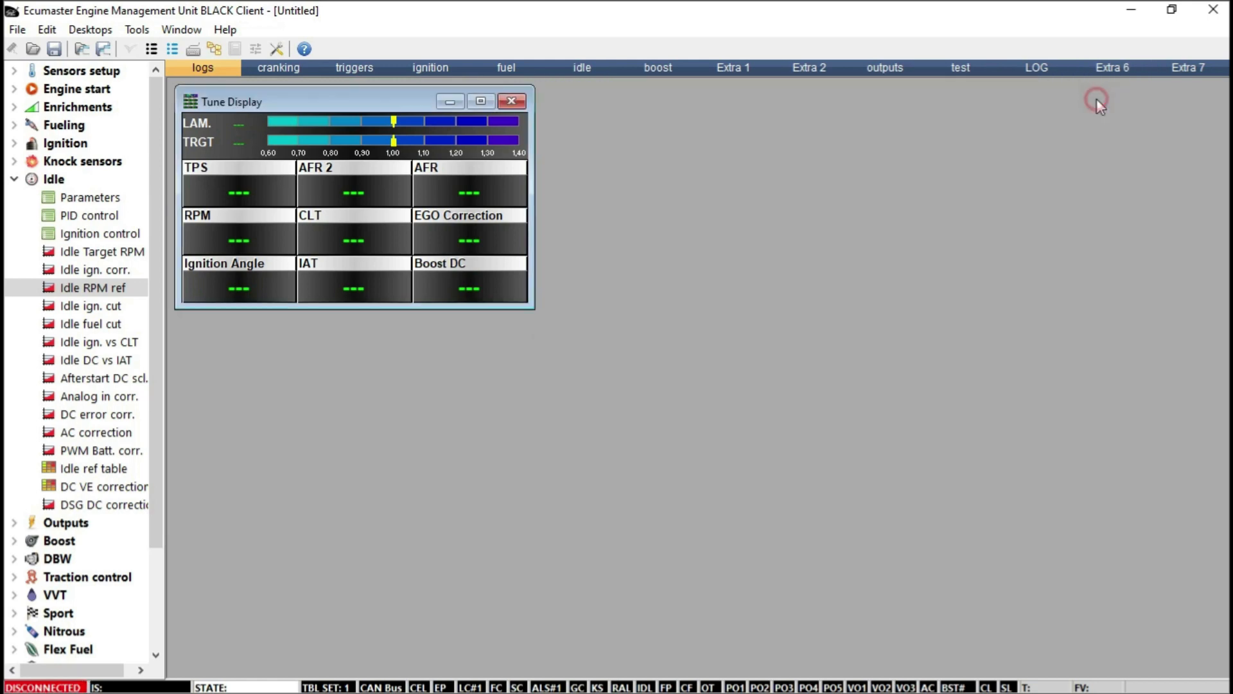
# Step: Review the idle ignition cut and idle fuel cut tables against RPM error, closing each one
pyautogui.doubleClick(93, 307)
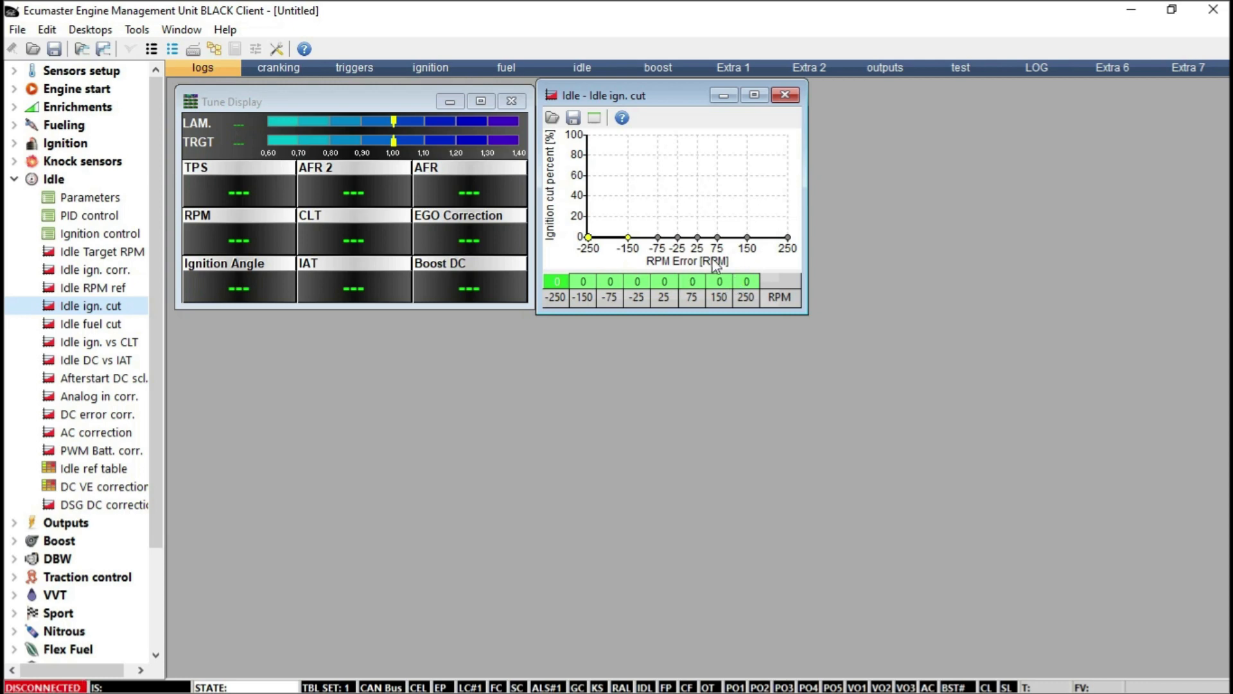
pyautogui.click(785, 95)
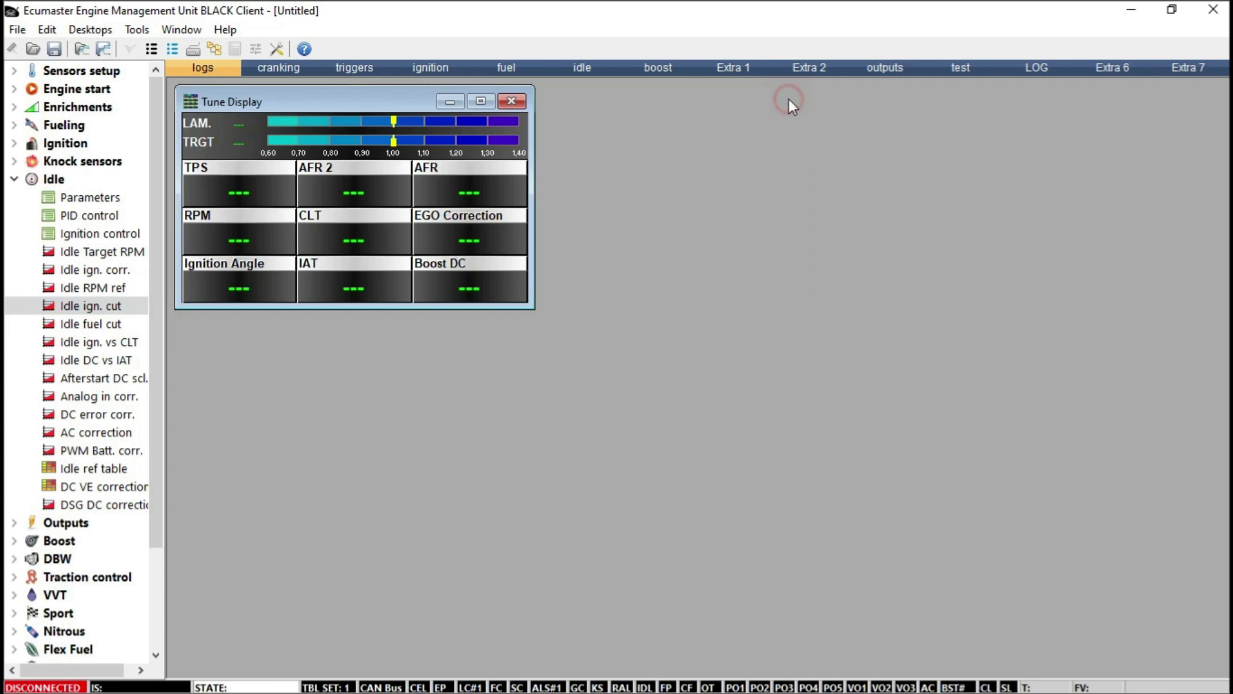
pyautogui.click(106, 329)
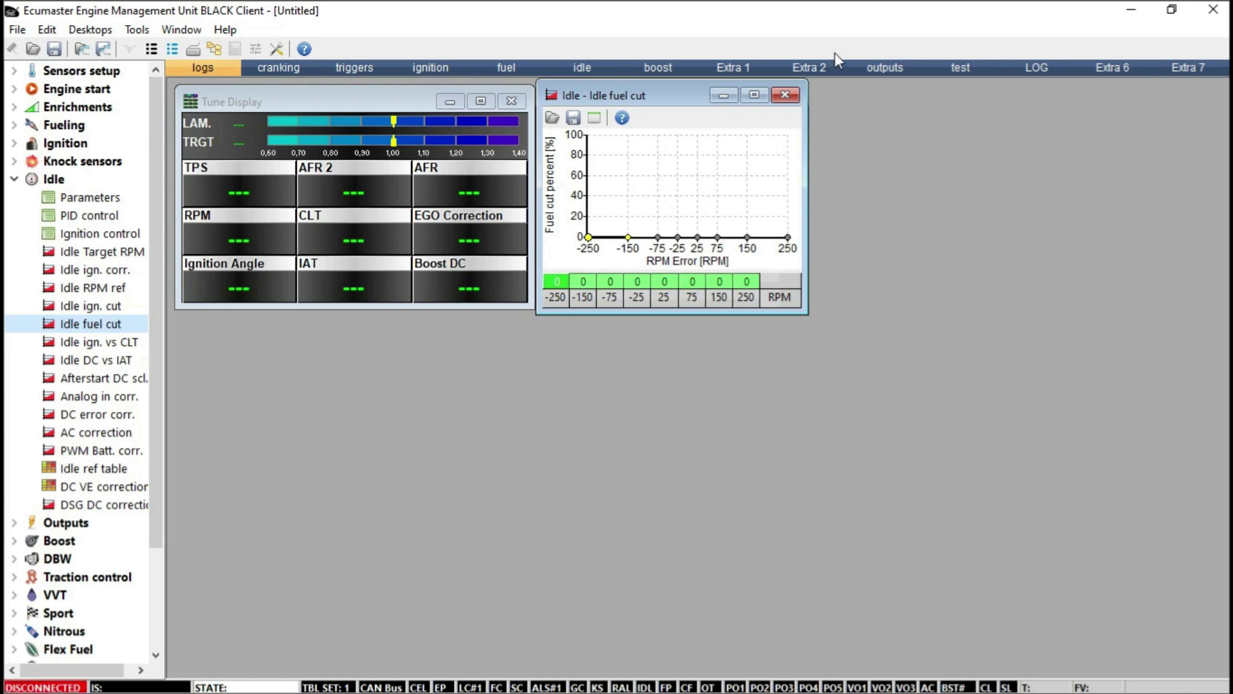
pyautogui.click(791, 96)
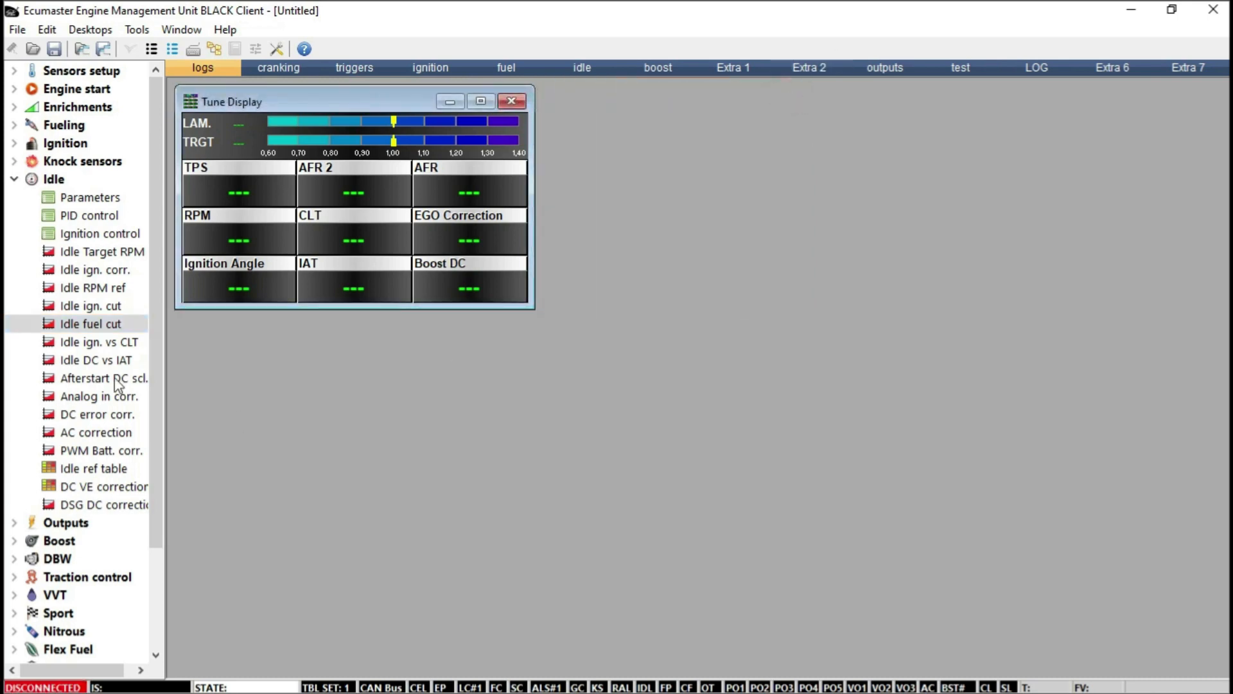
# Step: Examine the idle ignition trim versus coolant temperature table and the idle DC versus intake air temperature table, closing each
pyautogui.doubleClick(104, 347)
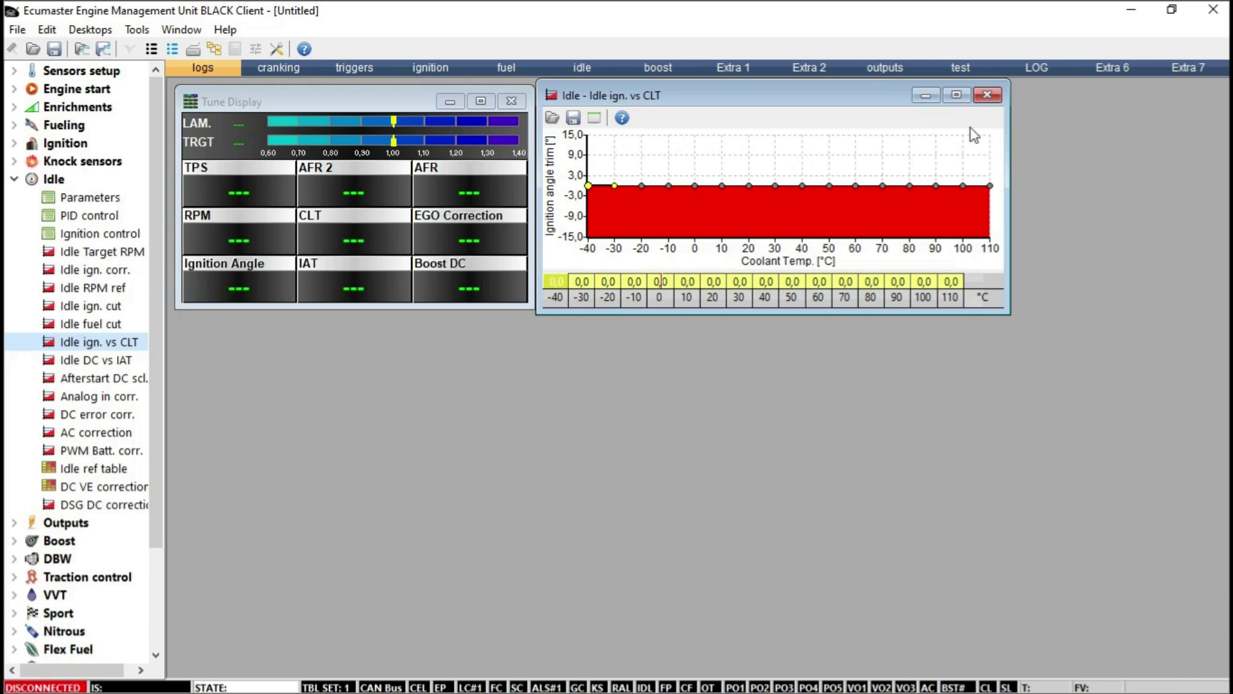
pyautogui.click(987, 96)
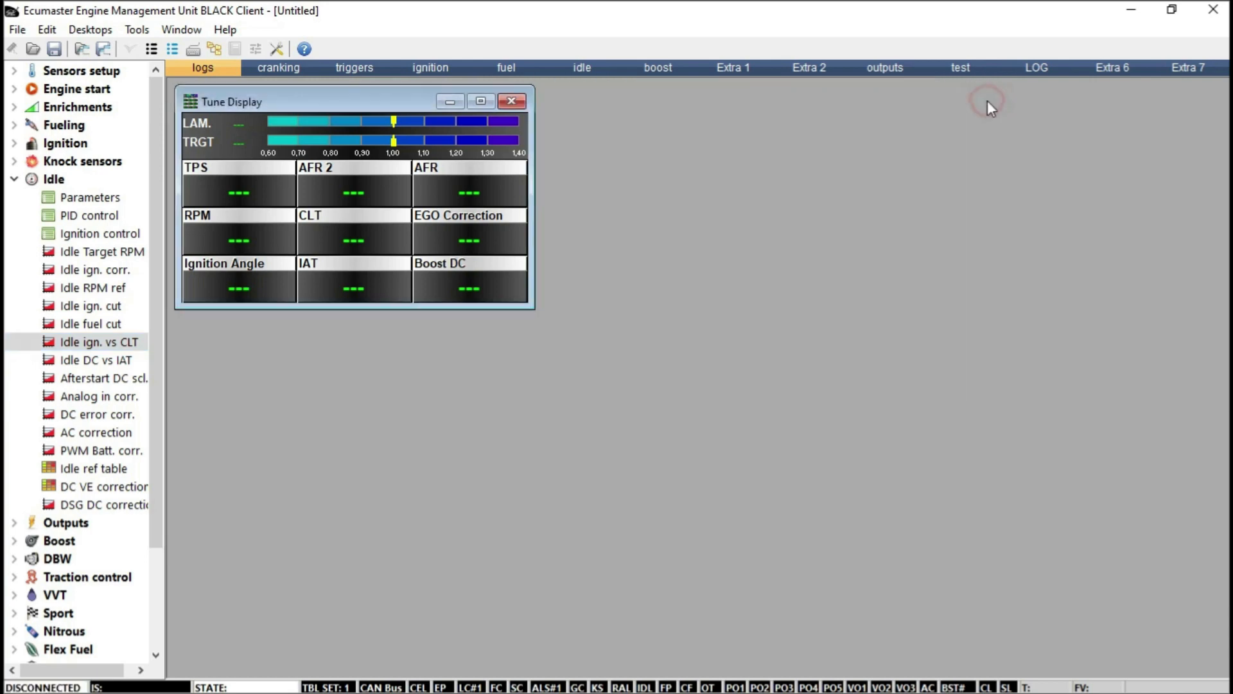
pyautogui.doubleClick(121, 361)
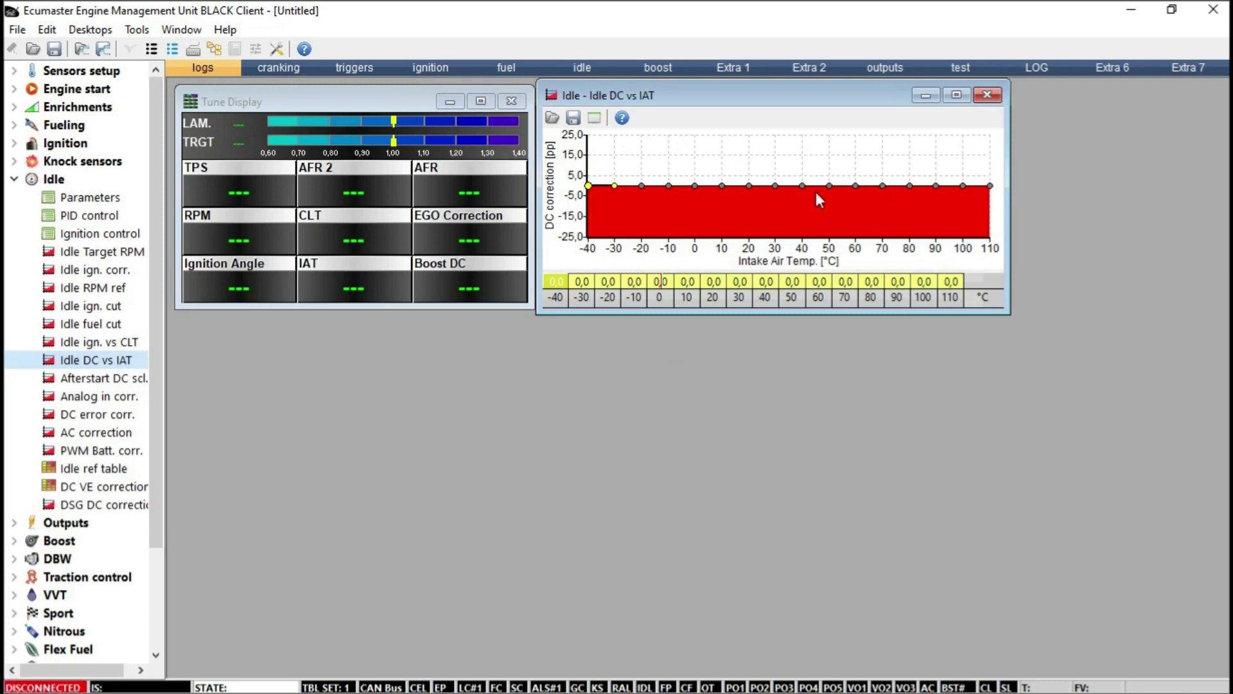
pyautogui.click(986, 96)
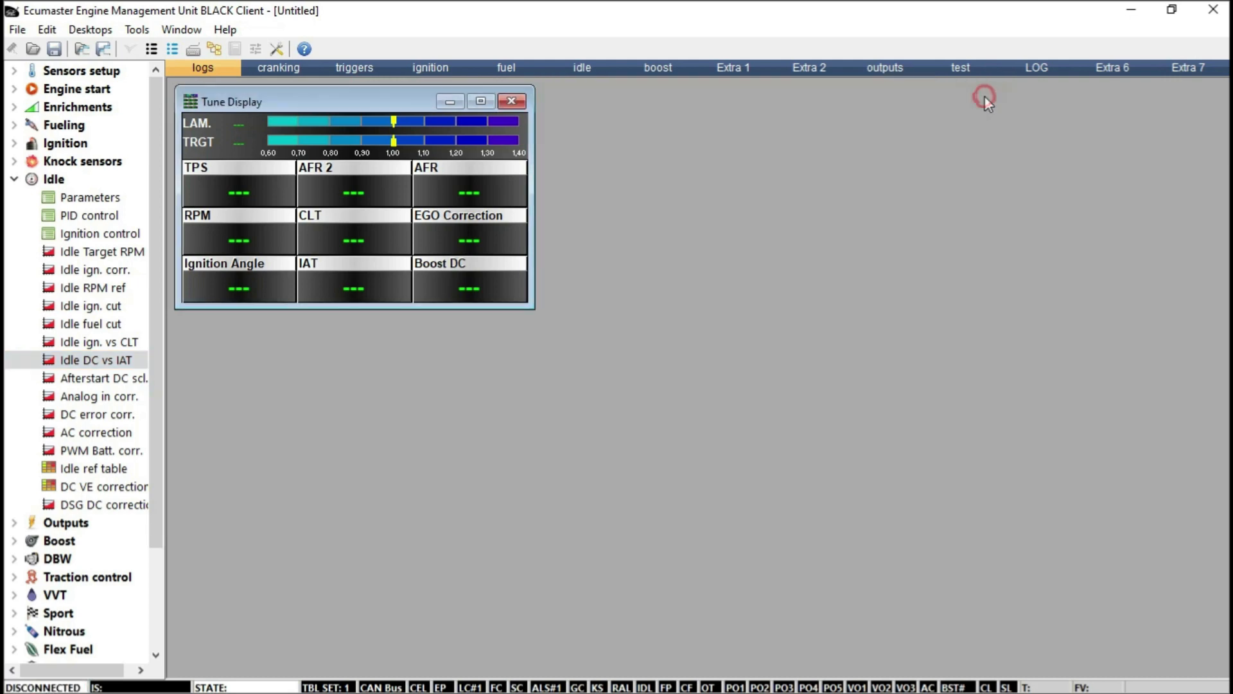
# Step: View the Afterstart DC scl. table, widening its window to show the full title and graph, and close it
pyautogui.doubleClick(88, 379)
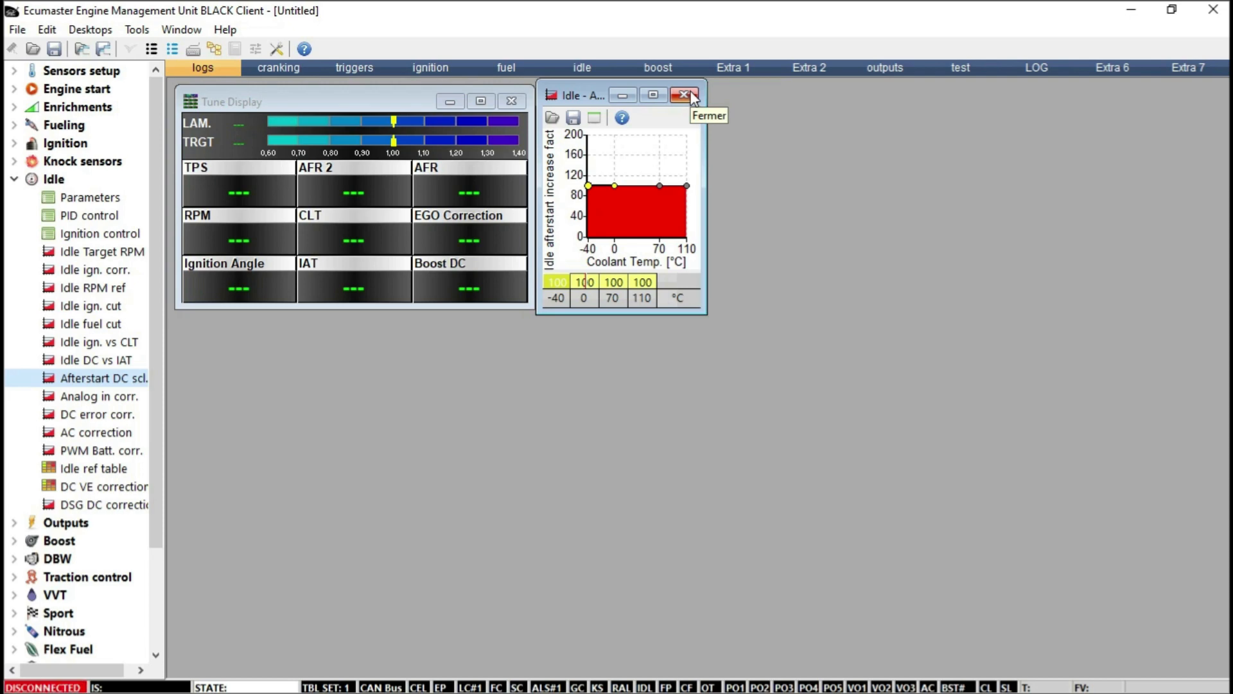
pyautogui.moveTo(707, 155); pyautogui.dragTo(903, 160)
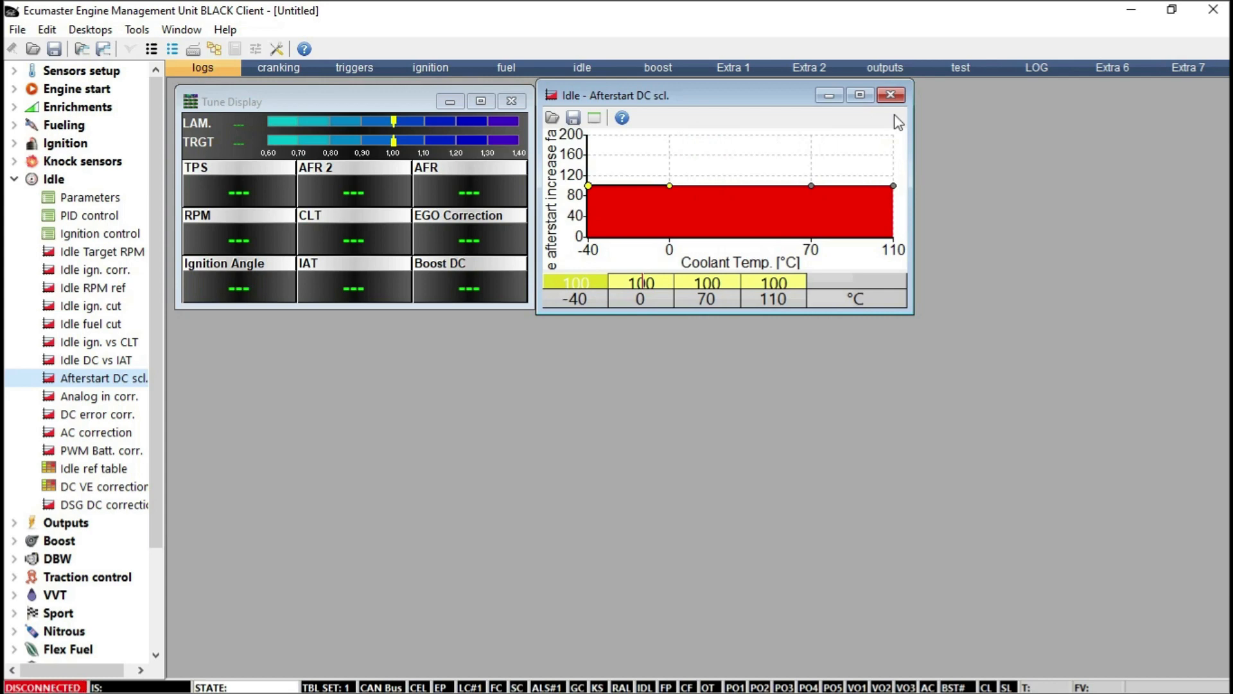
pyautogui.click(890, 95)
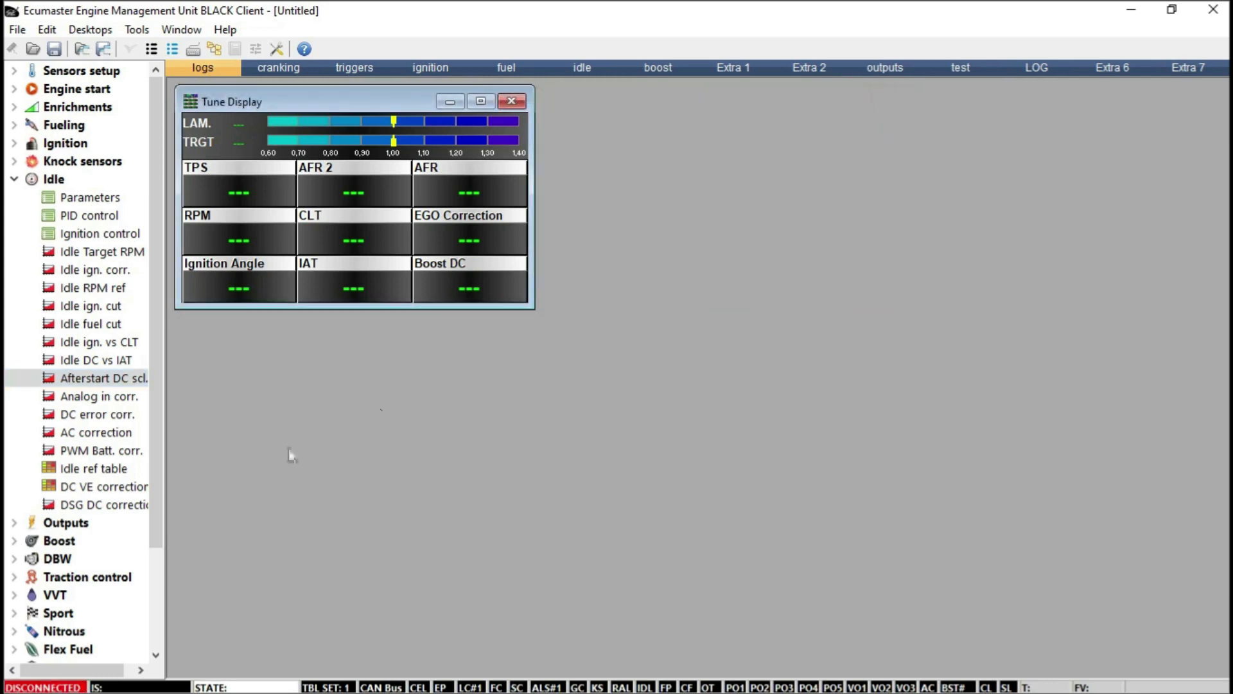
# Step: Inspect the idle analog input correction by sensor voltage and the DC error correction by RPM error, closing both tables
pyautogui.doubleClick(117, 403)
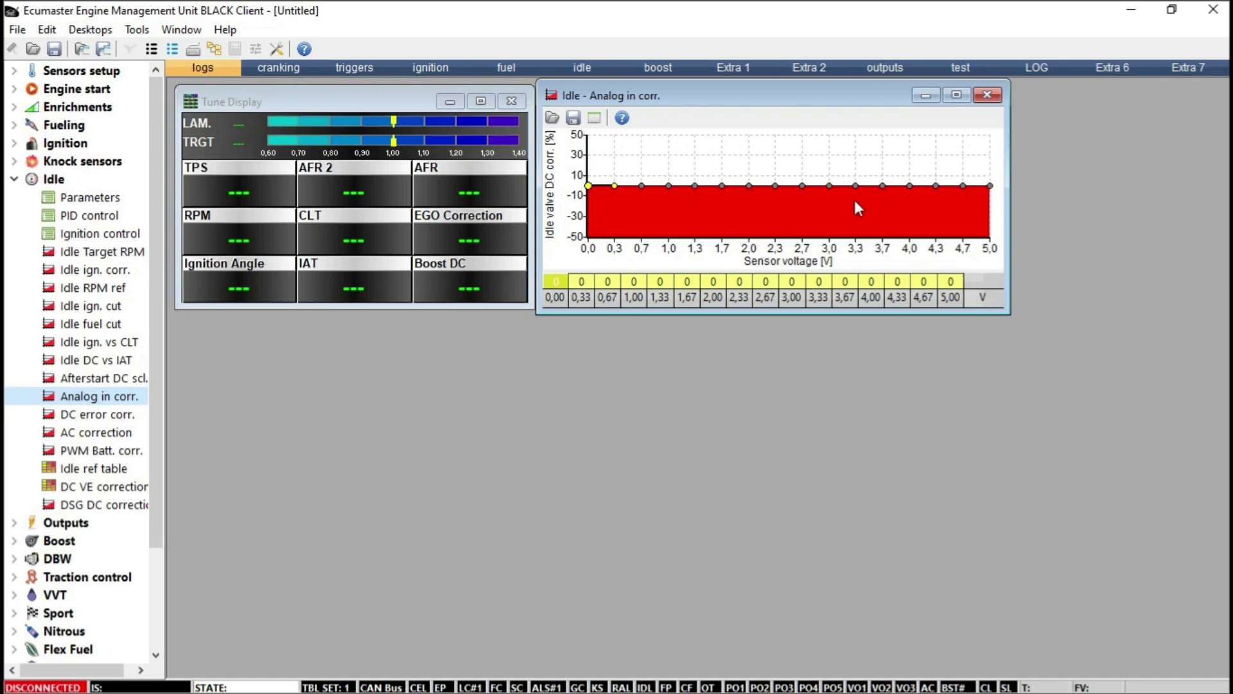
pyautogui.click(988, 96)
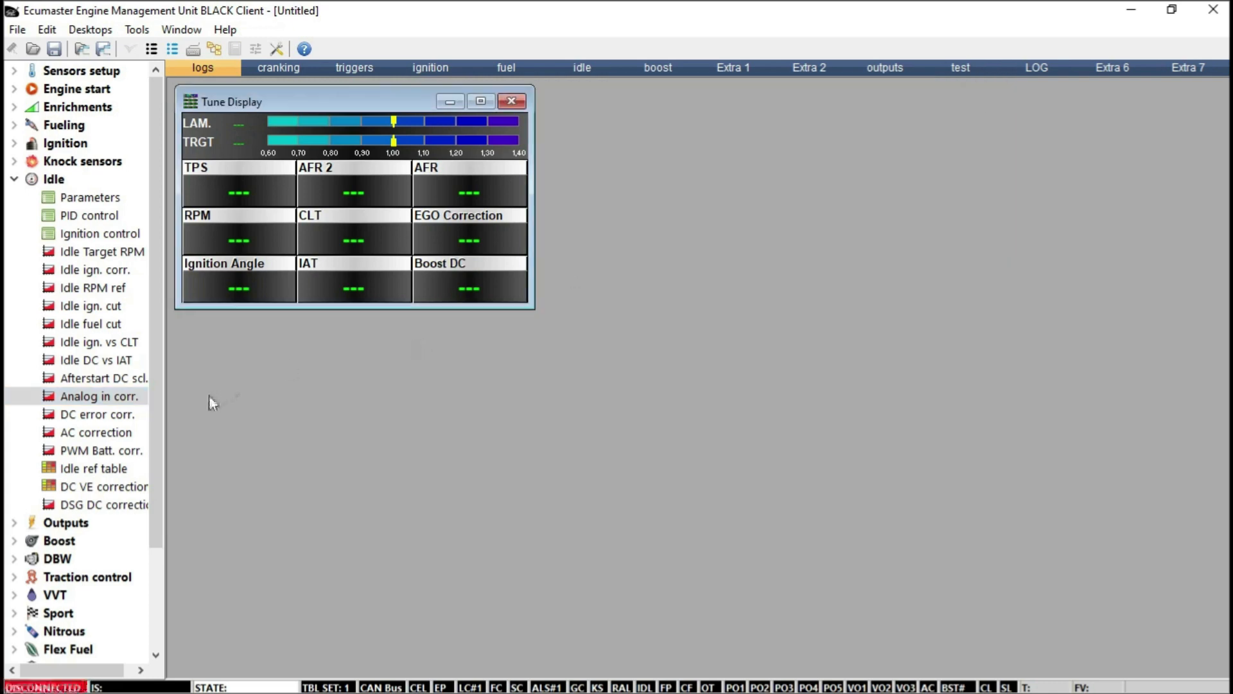
pyautogui.doubleClick(103, 417)
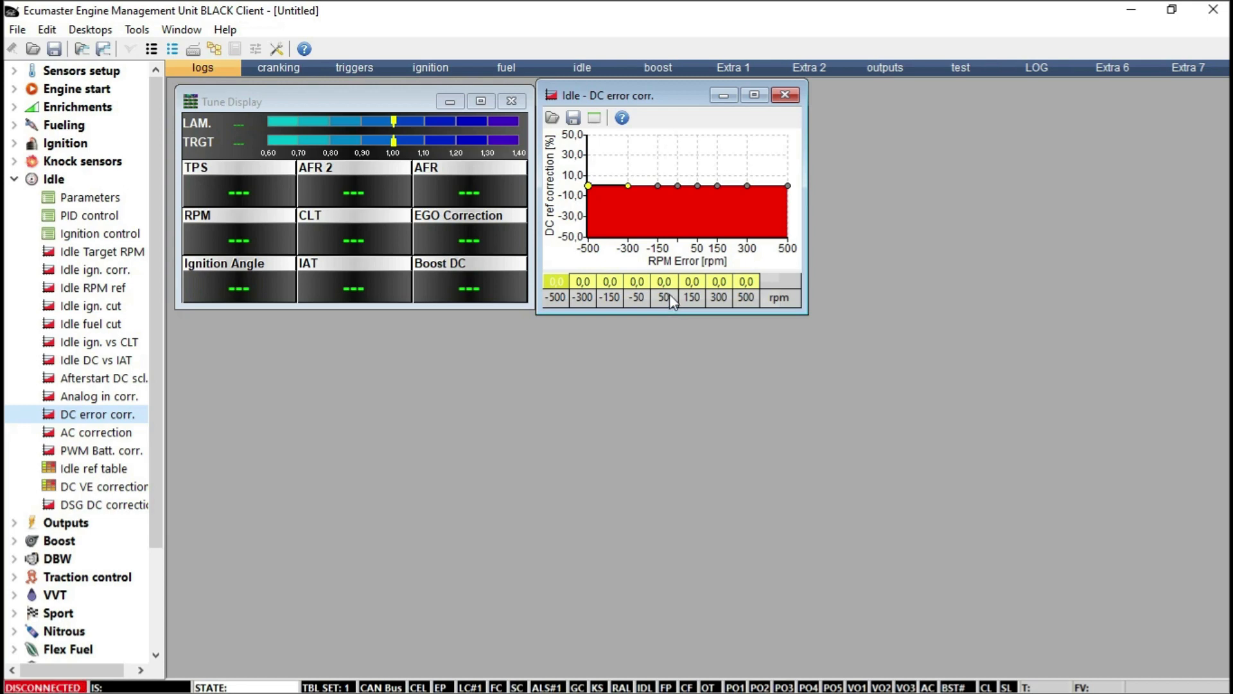
pyautogui.click(784, 95)
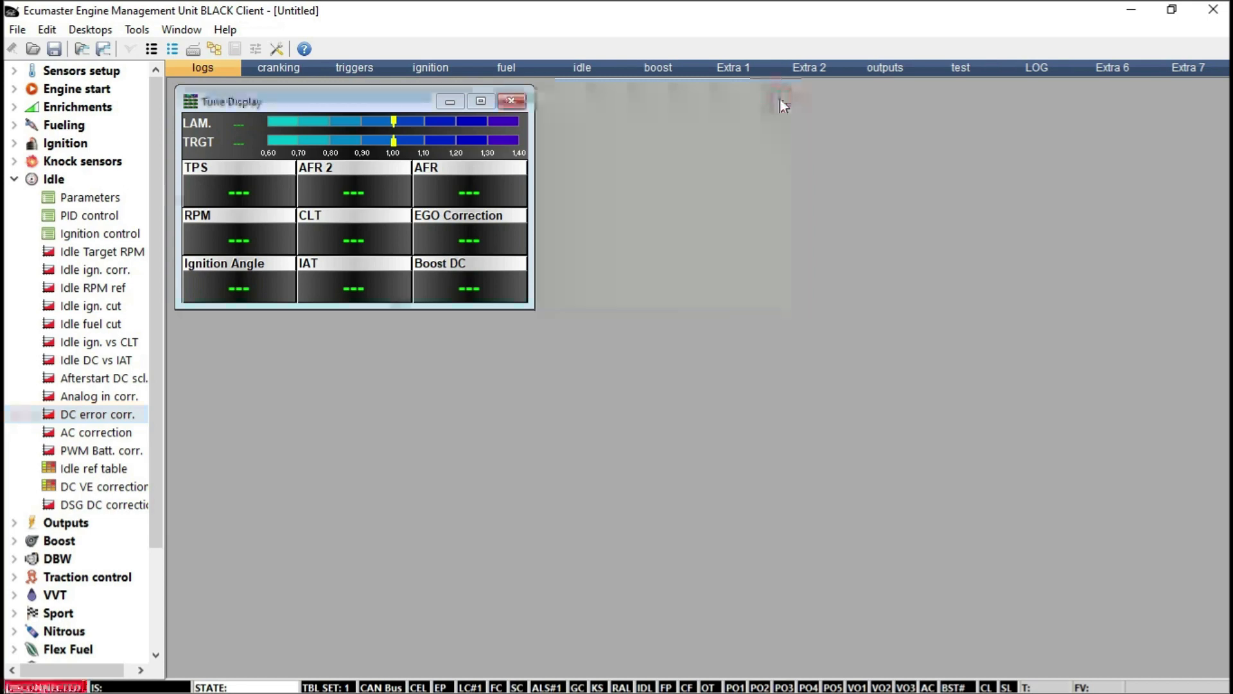
# Step: Check the idle AC correction table and the PWM battery voltage correction table, closing each one
pyautogui.doubleClick(117, 432)
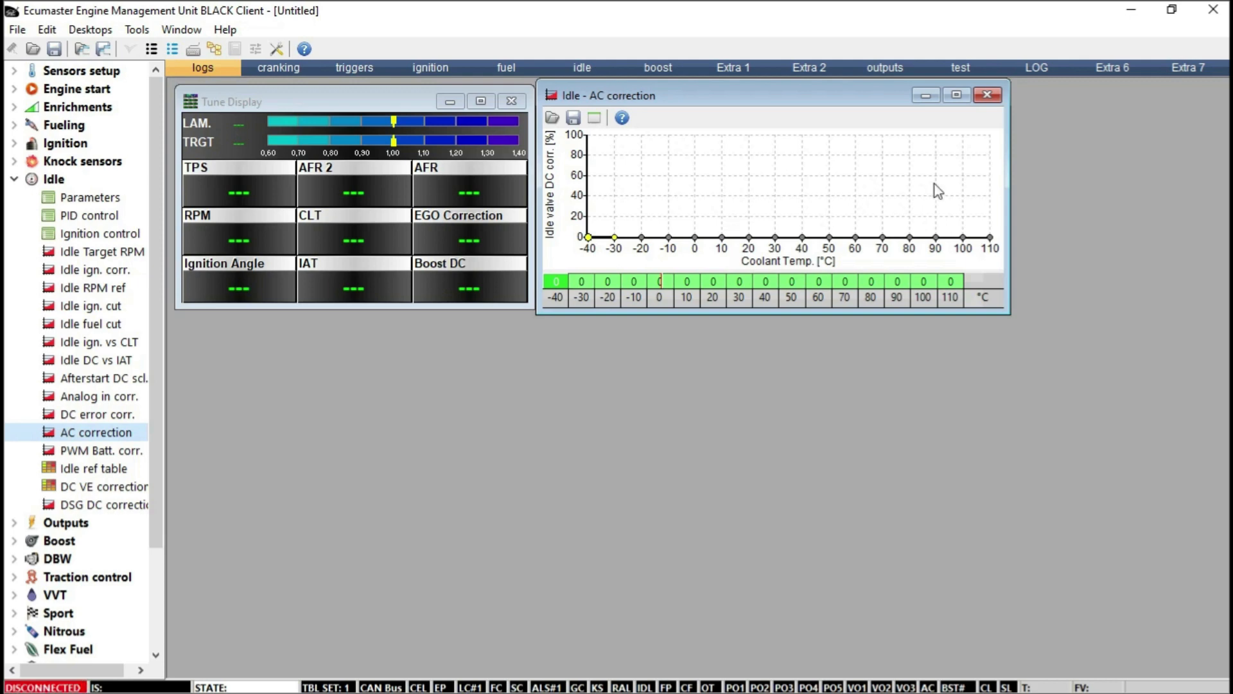
pyautogui.click(990, 100)
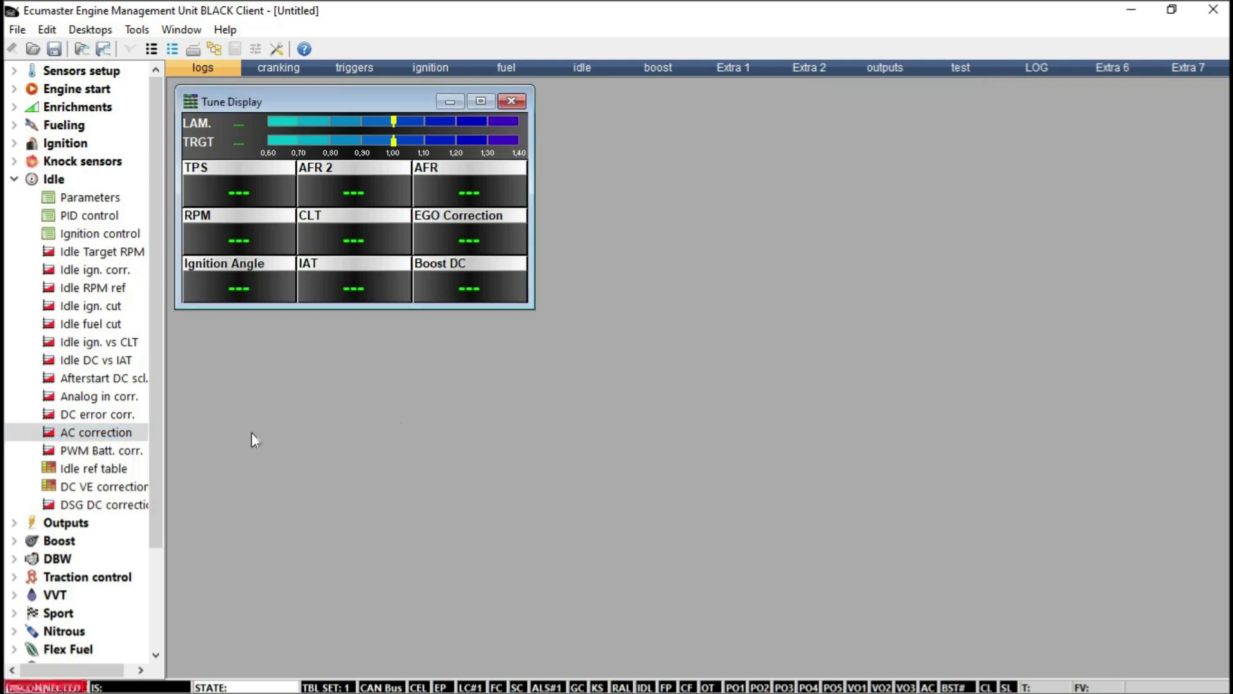
pyautogui.doubleClick(106, 450)
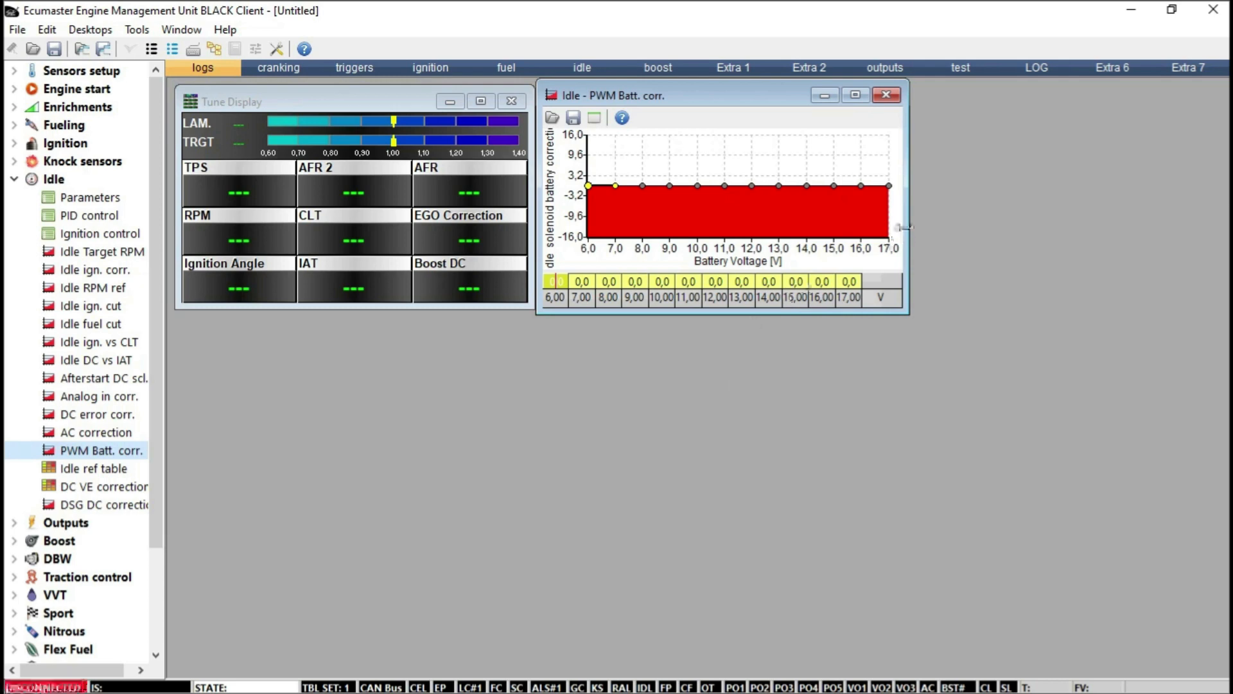
pyautogui.click(886, 95)
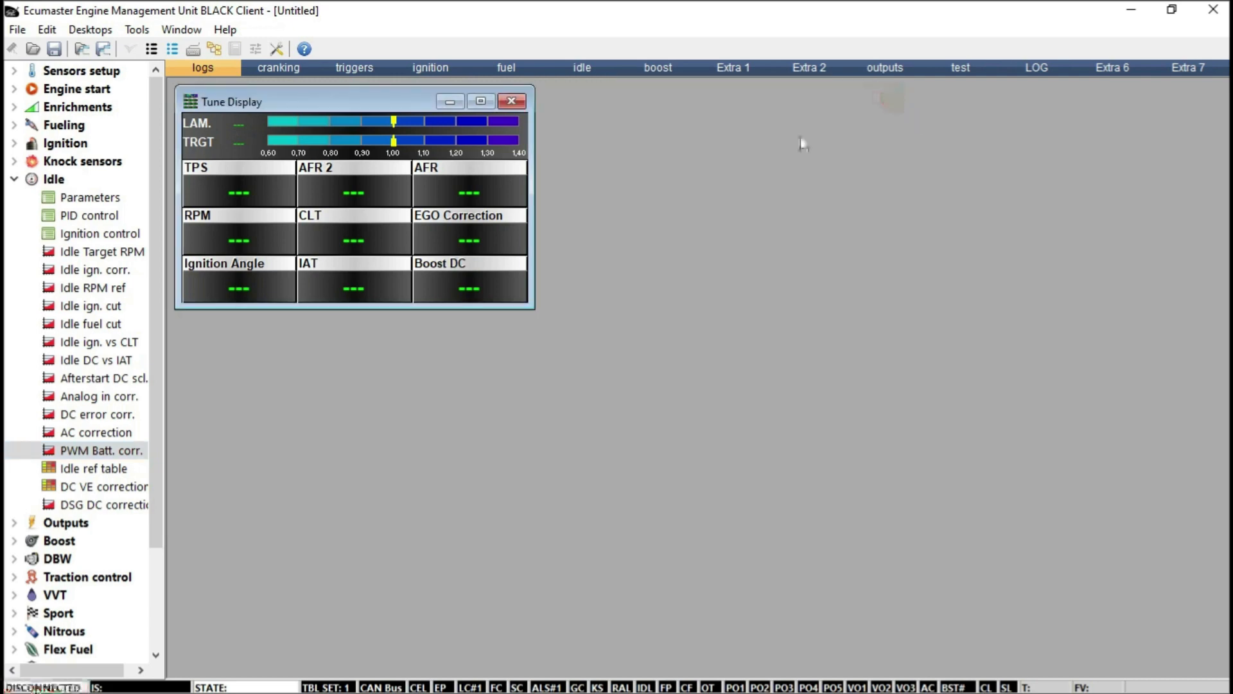
# Step: Review the Idle ref table by coolant temperature and target RPM, plus the DC VE correction table, and close both
pyautogui.doubleClick(108, 470)
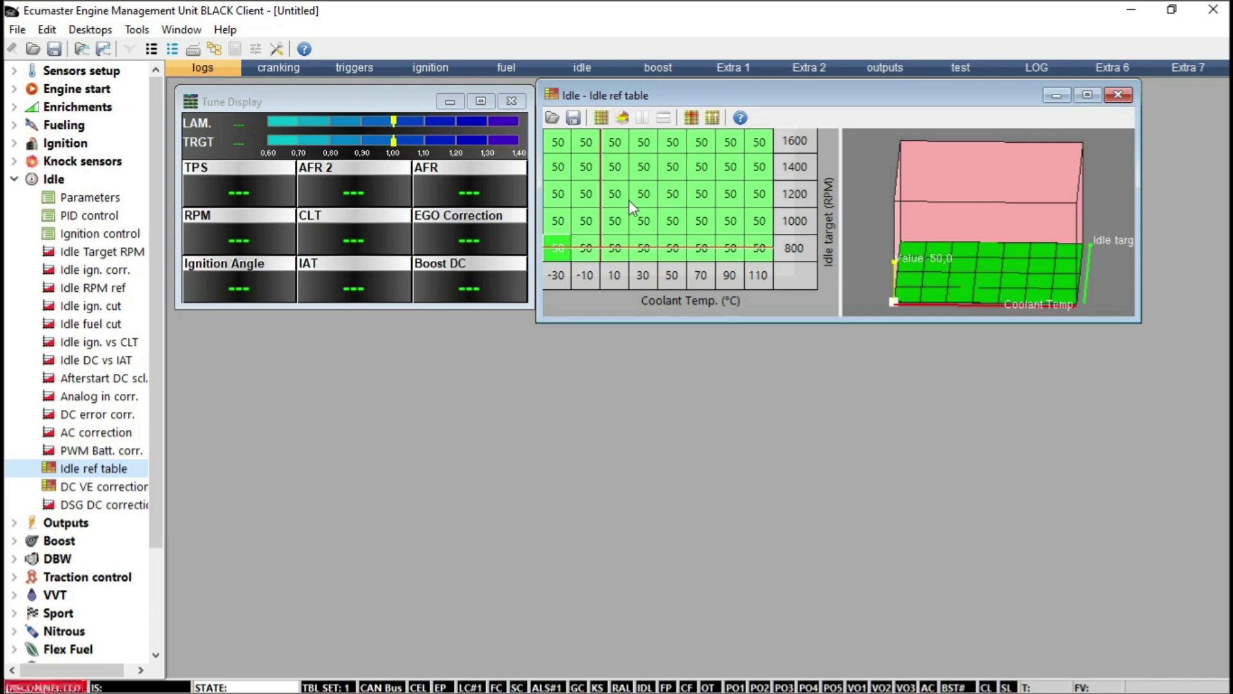
pyautogui.click(1119, 95)
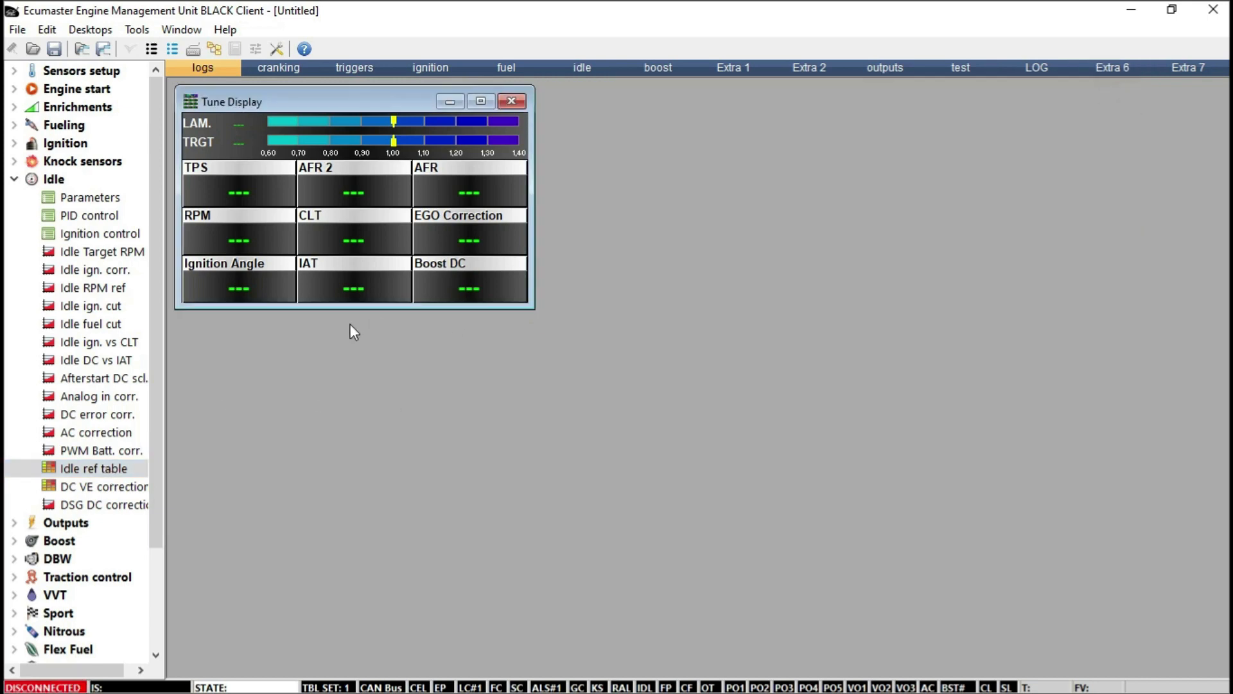
pyautogui.doubleClick(100, 492)
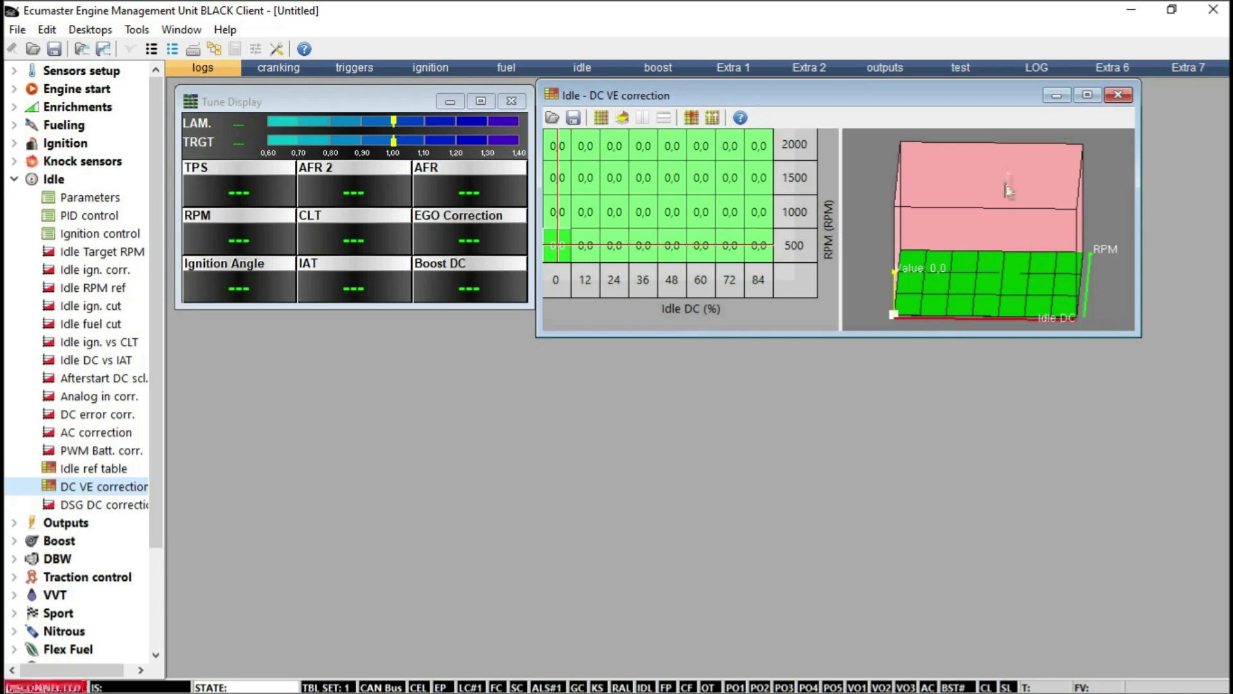
pyautogui.click(1119, 95)
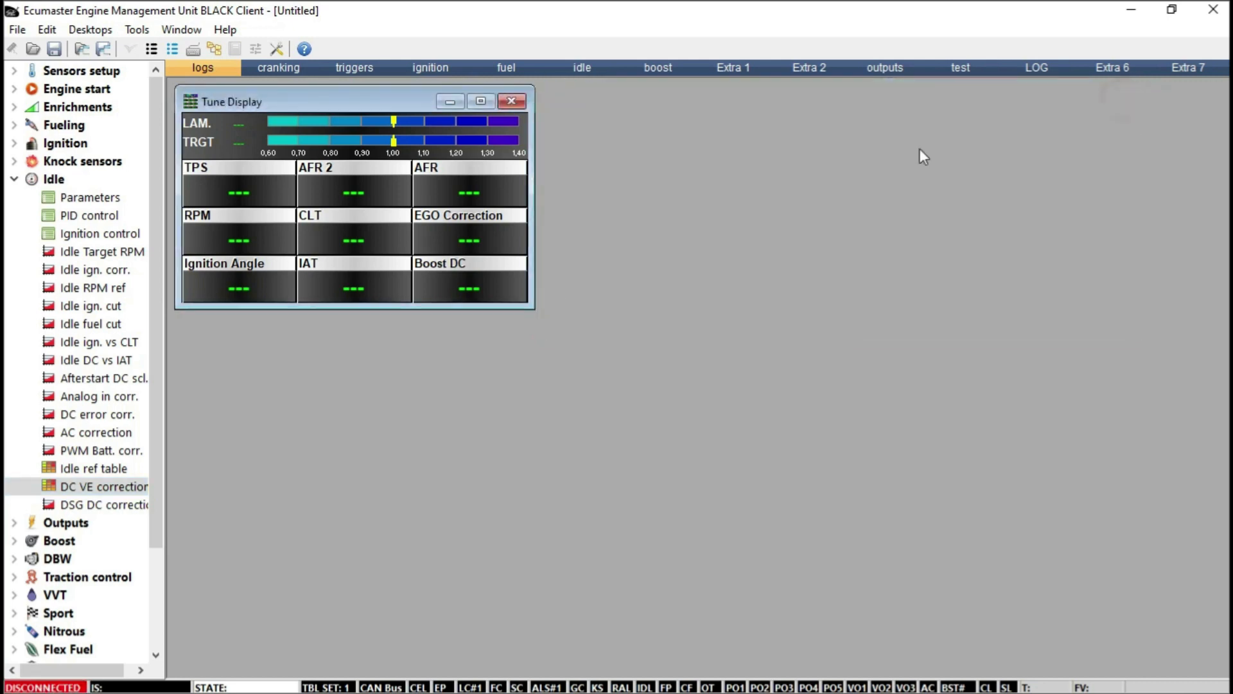
# Step: Switch from the Idle group to the Outputs group and review the AC clutch settings, closing them without edits
pyautogui.scroll(-1, 149, 508)
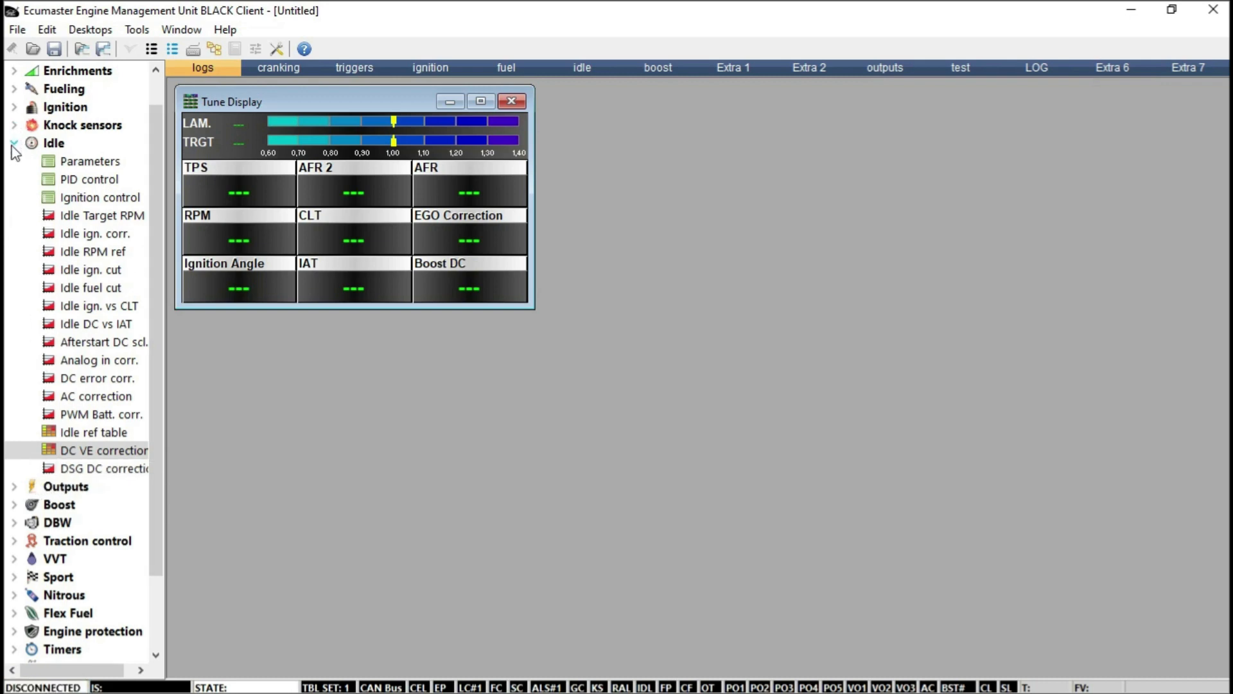
pyautogui.click(14, 144)
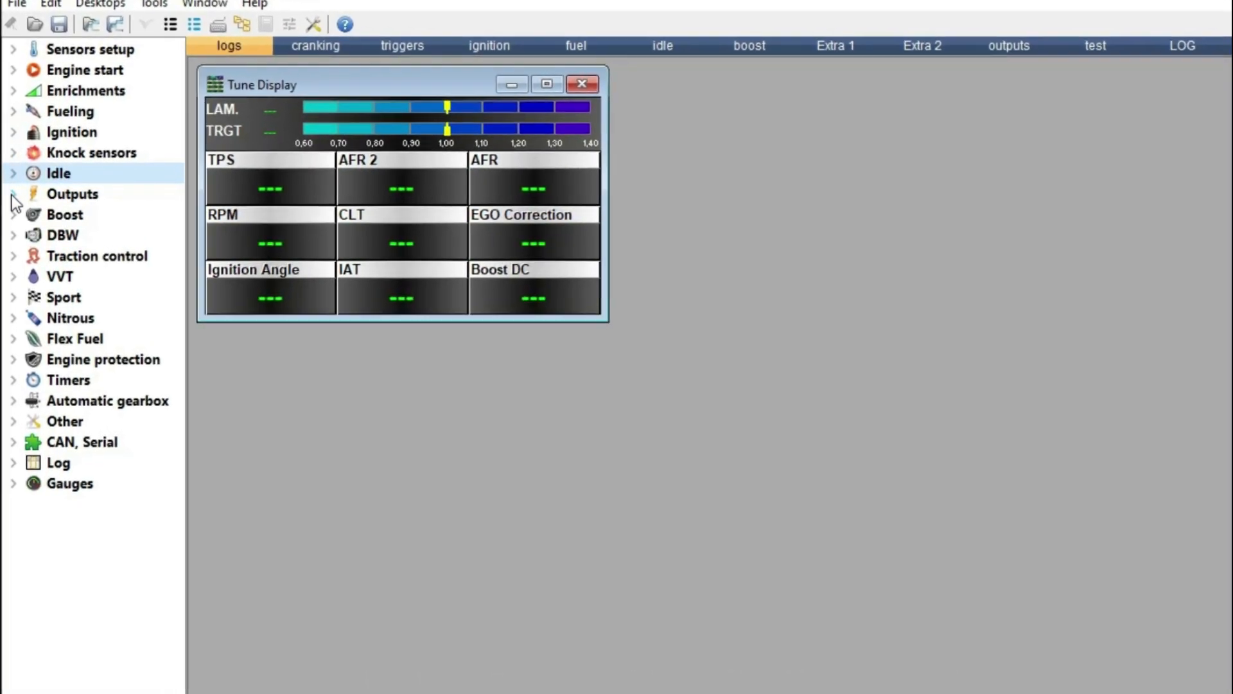
pyautogui.click(12, 193)
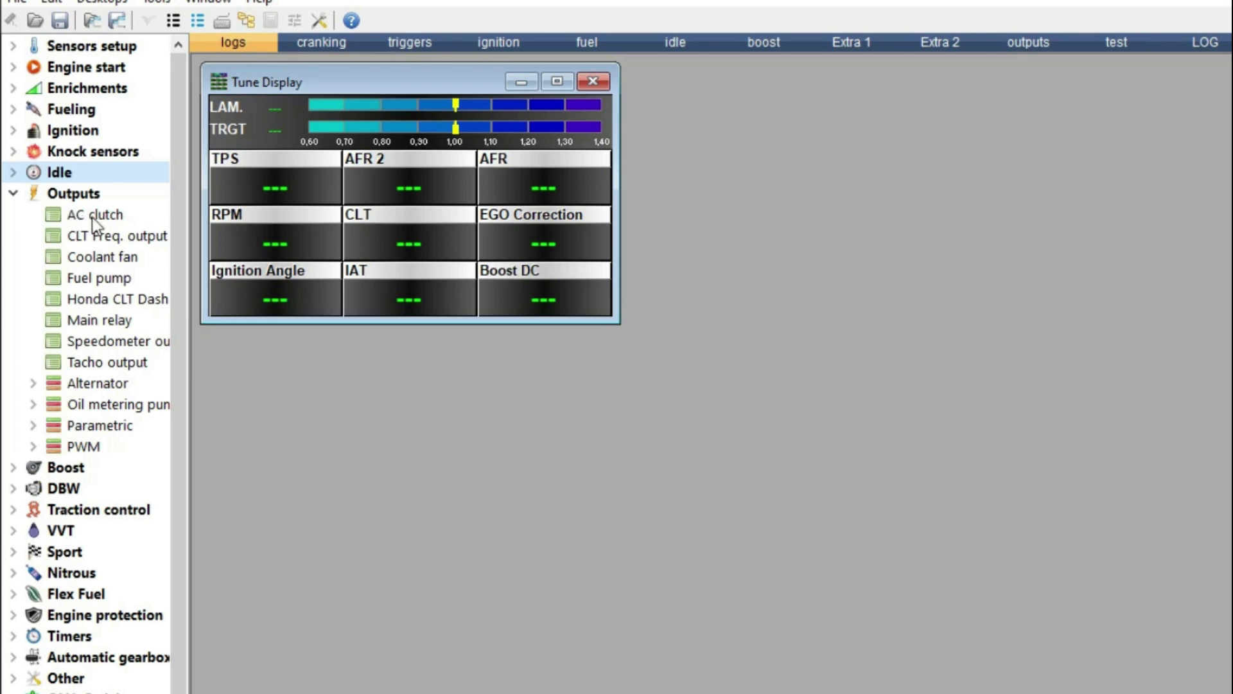
pyautogui.doubleClick(92, 218)
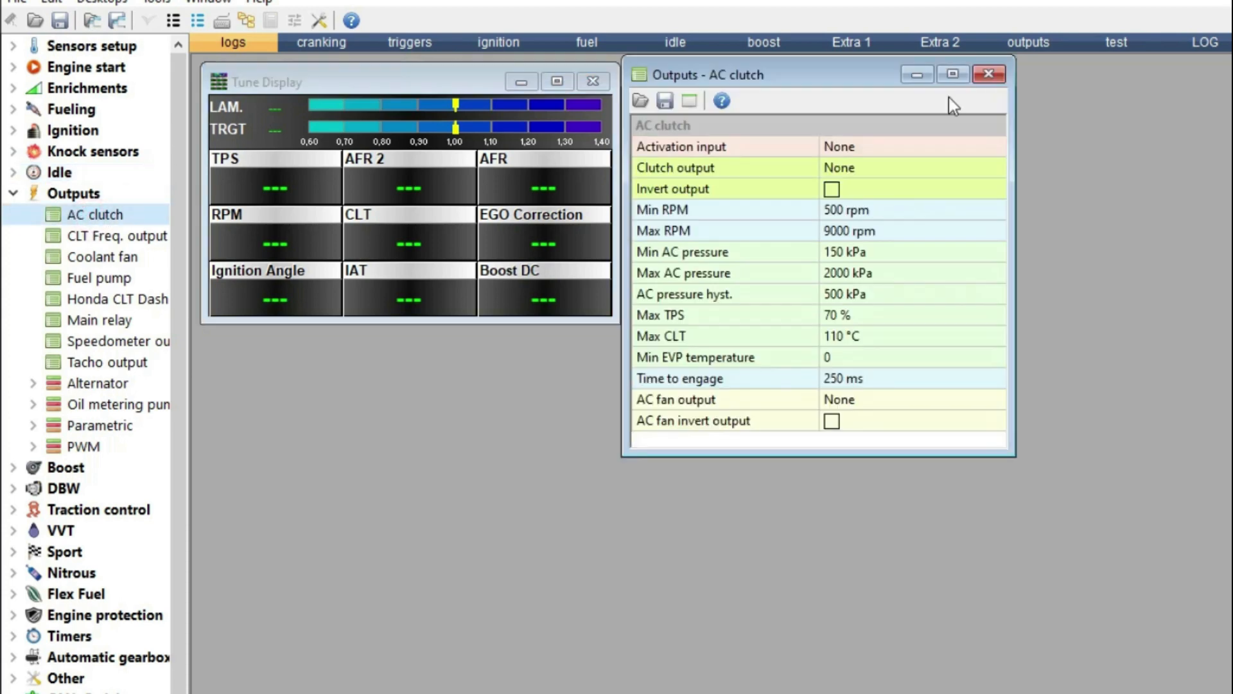
pyautogui.click(1002, 73)
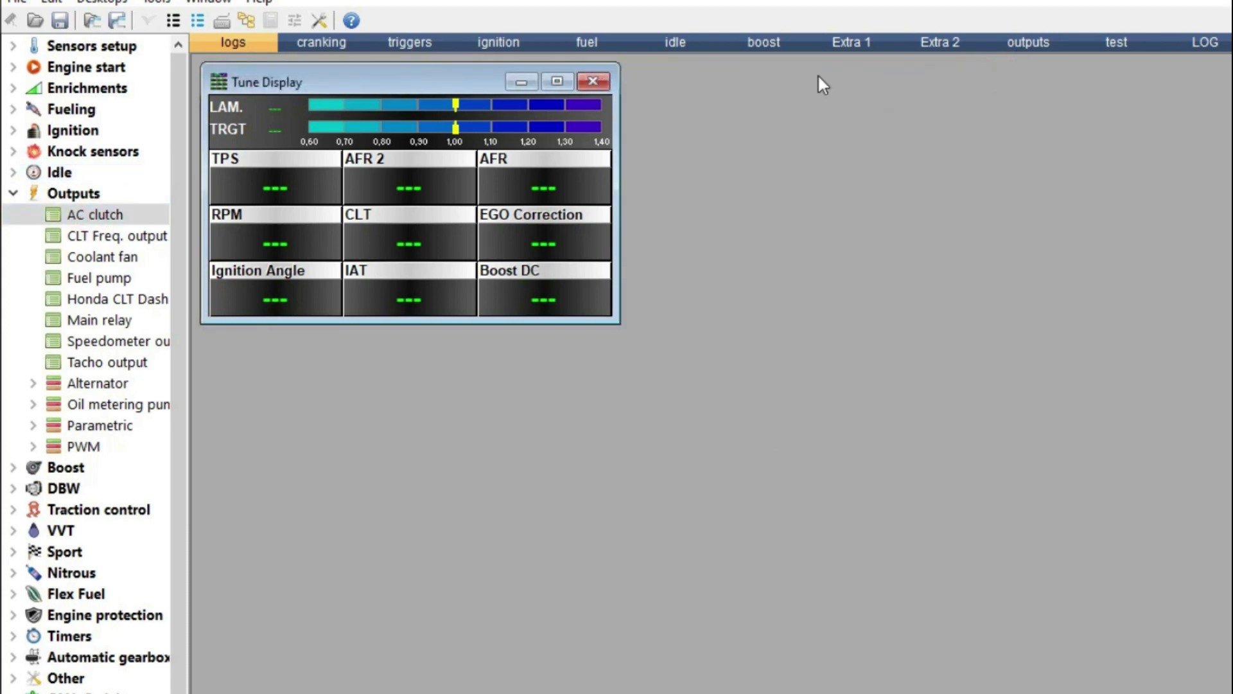
# Step: Assign the CLT Freq. output to Aux 1 (5A, G21) and close its settings
pyautogui.doubleClick(129, 239)
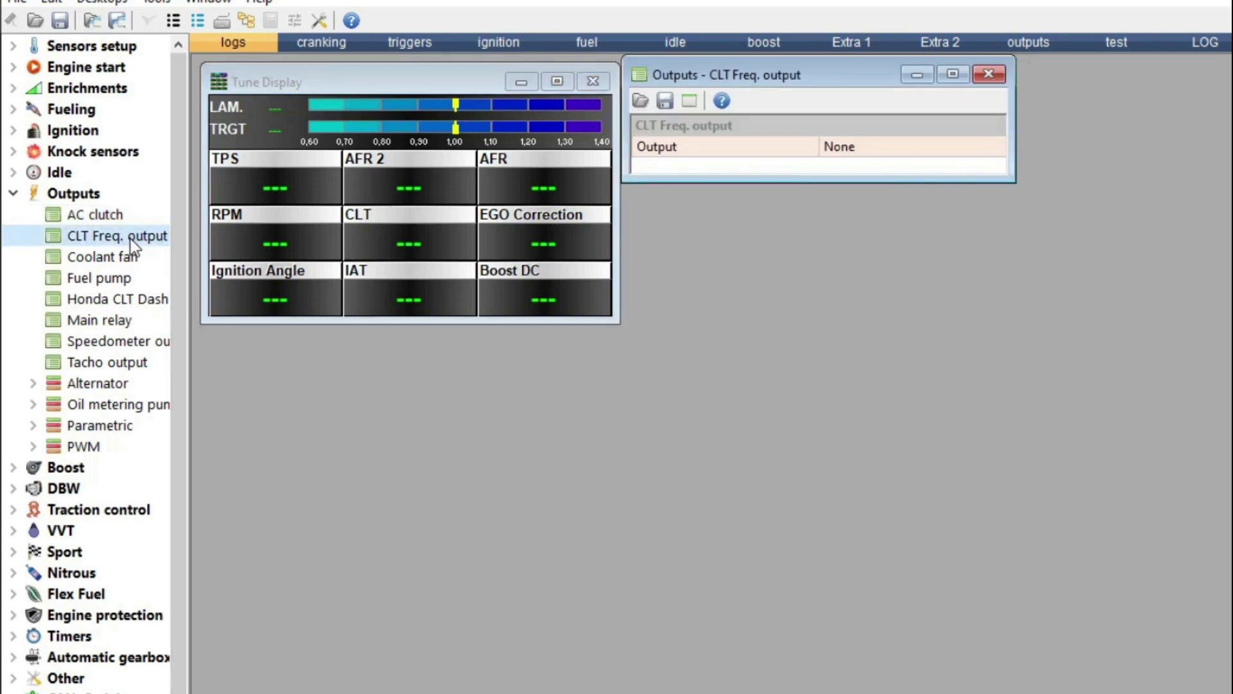
pyautogui.click(840, 147)
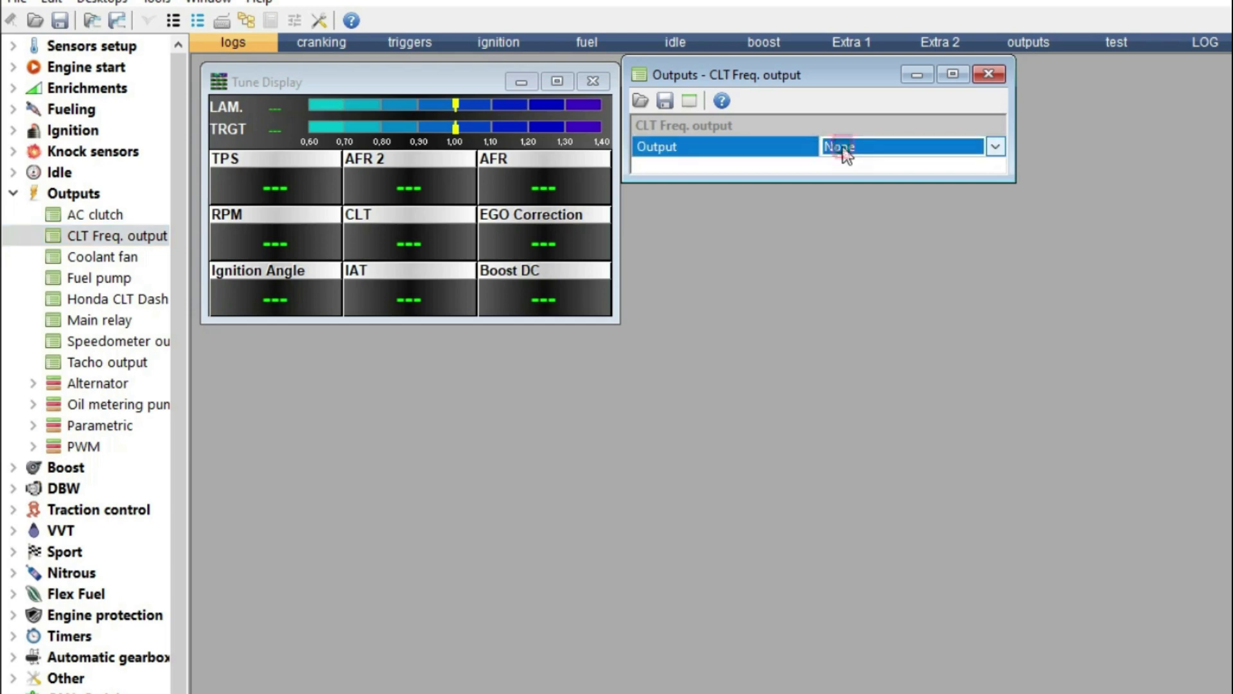
pyautogui.click(842, 149)
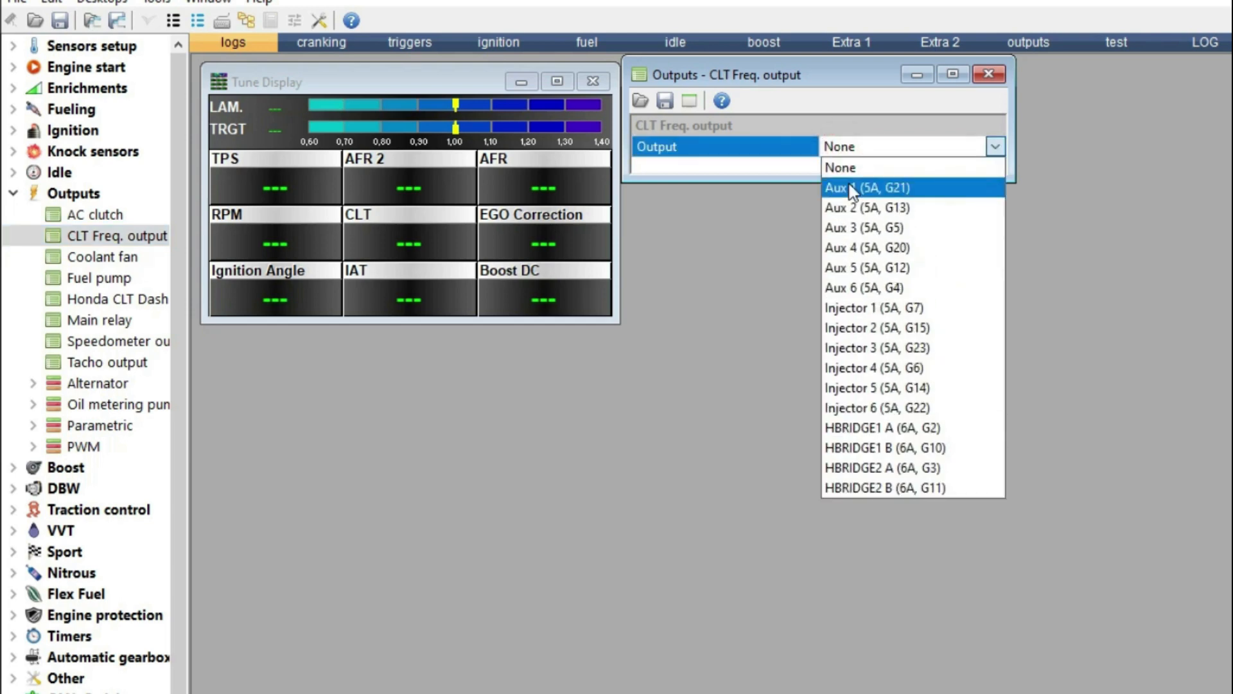
pyautogui.click(853, 187)
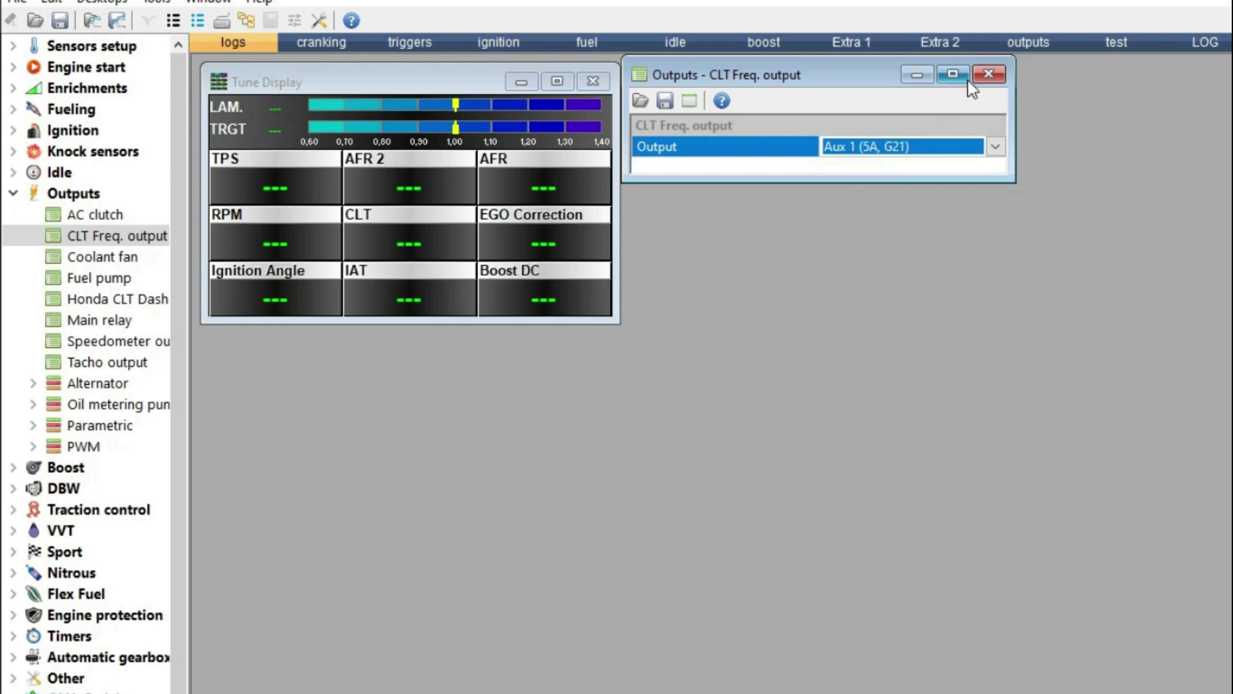
pyautogui.click(989, 74)
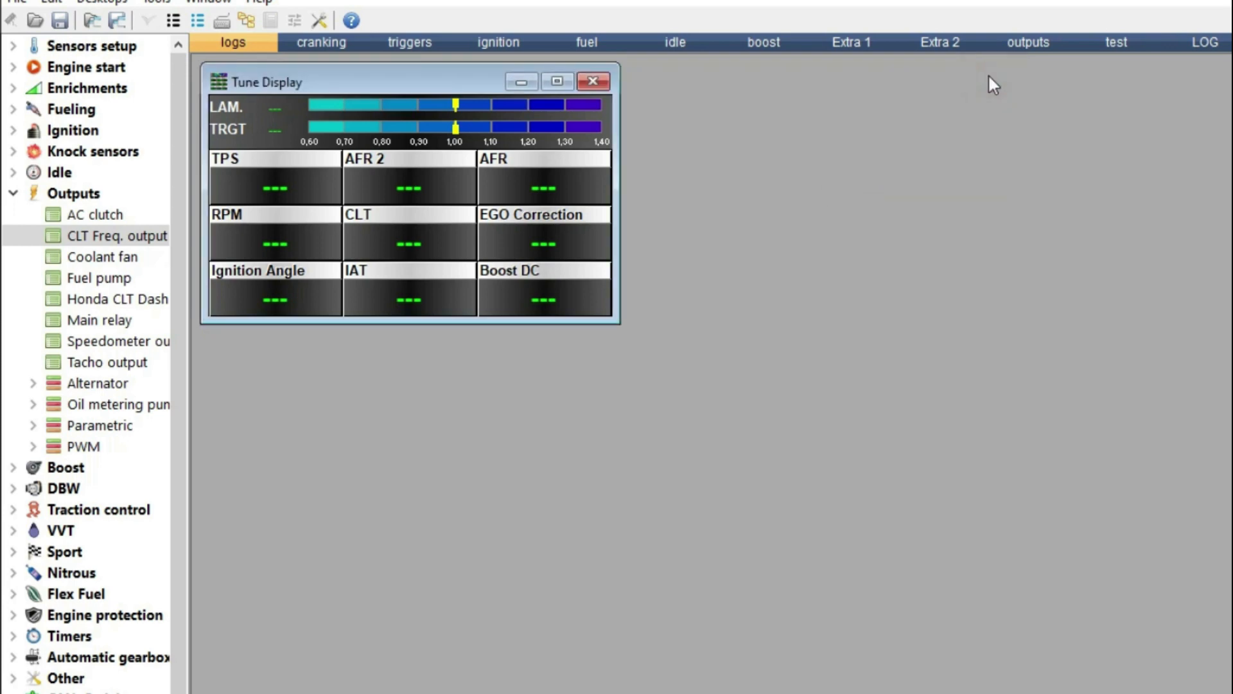
# Step: Review the coolant fan settings, checking activation temperature, hysteresis, the available outputs and inversion, and close them without edits
pyautogui.click(134, 257)
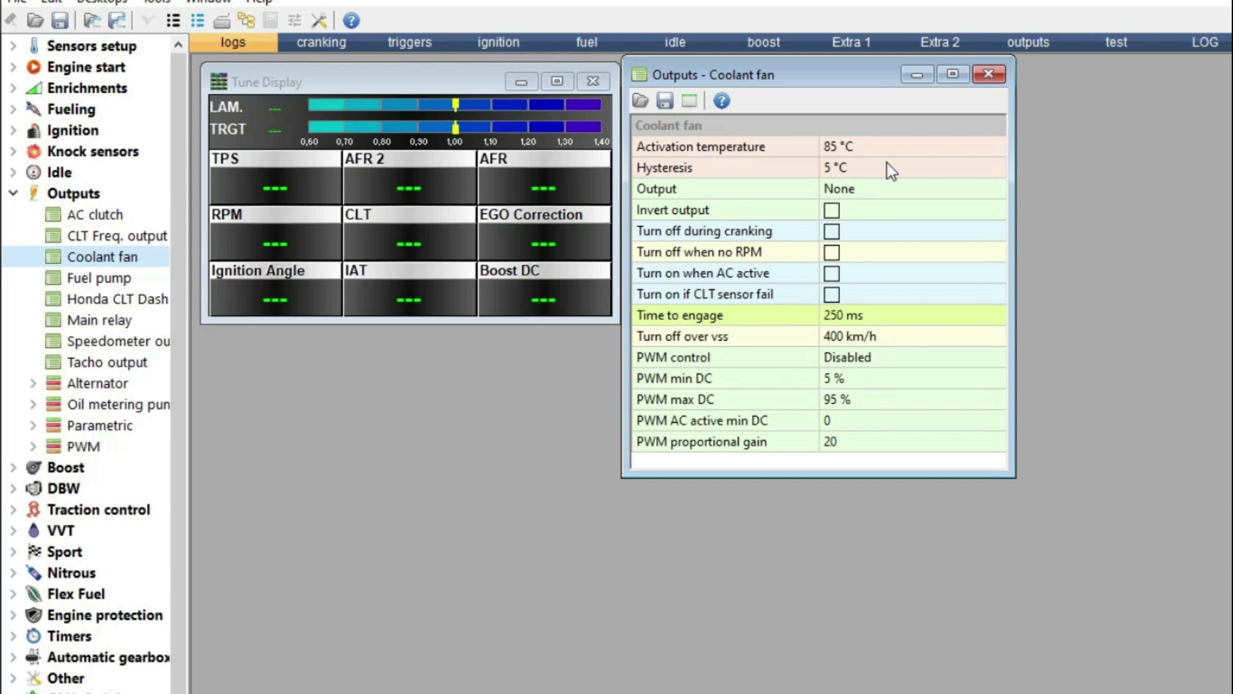
pyautogui.click(880, 190)
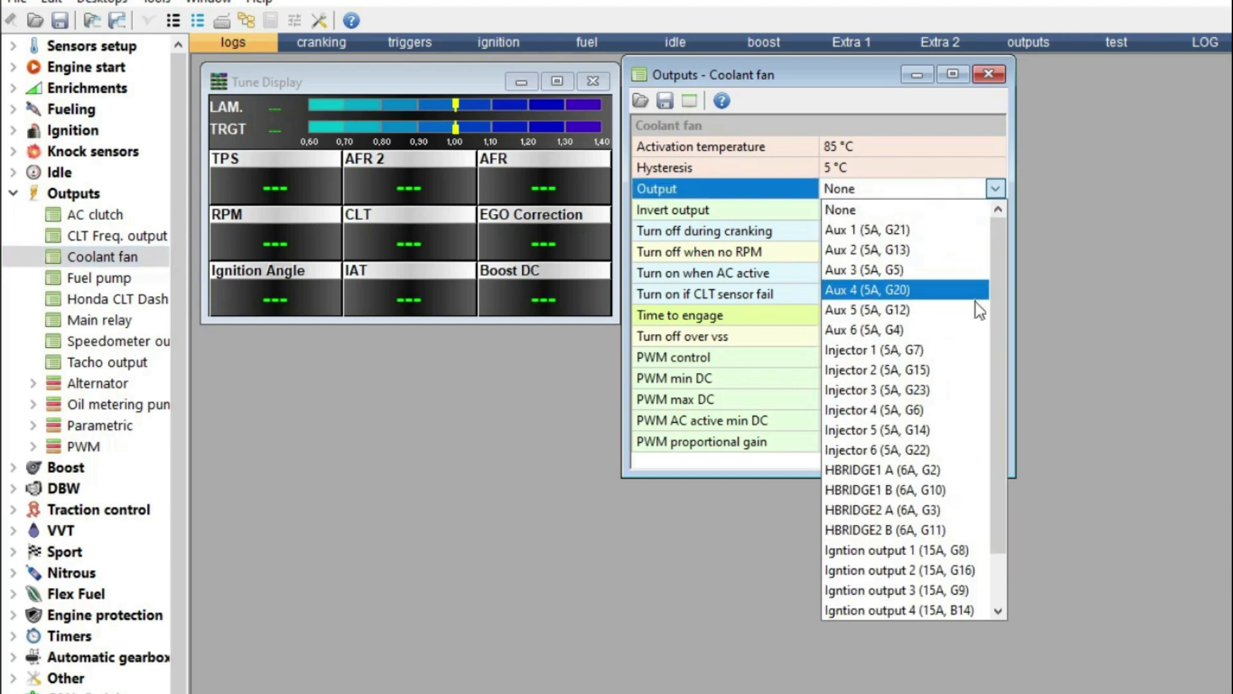
pyautogui.scroll(-1, 964, 309)
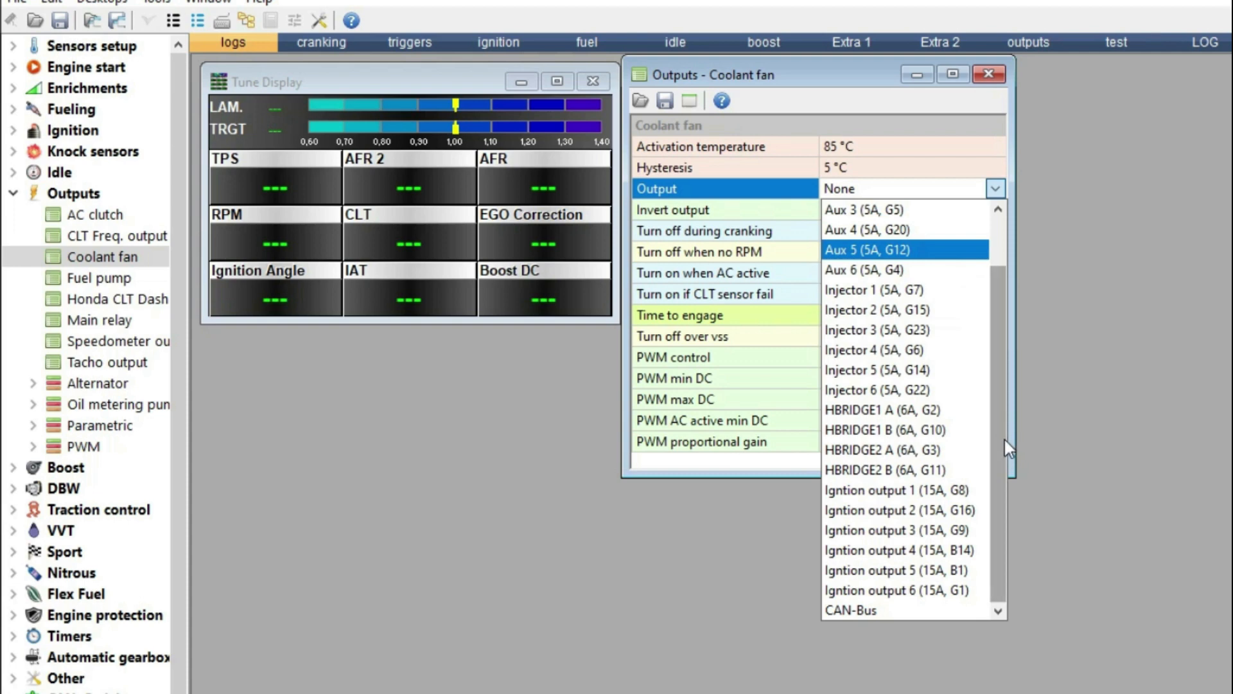
pyautogui.scroll(1, 1004, 438)
pyautogui.click(851, 170)
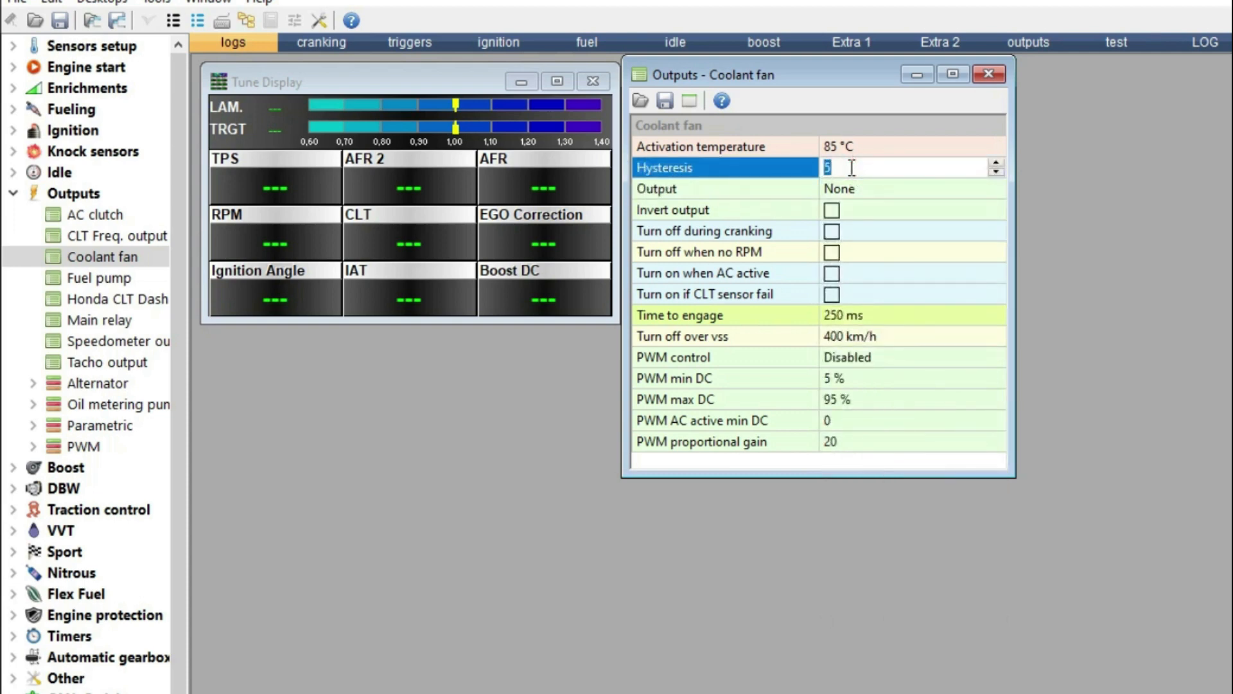
pyautogui.click(844, 147)
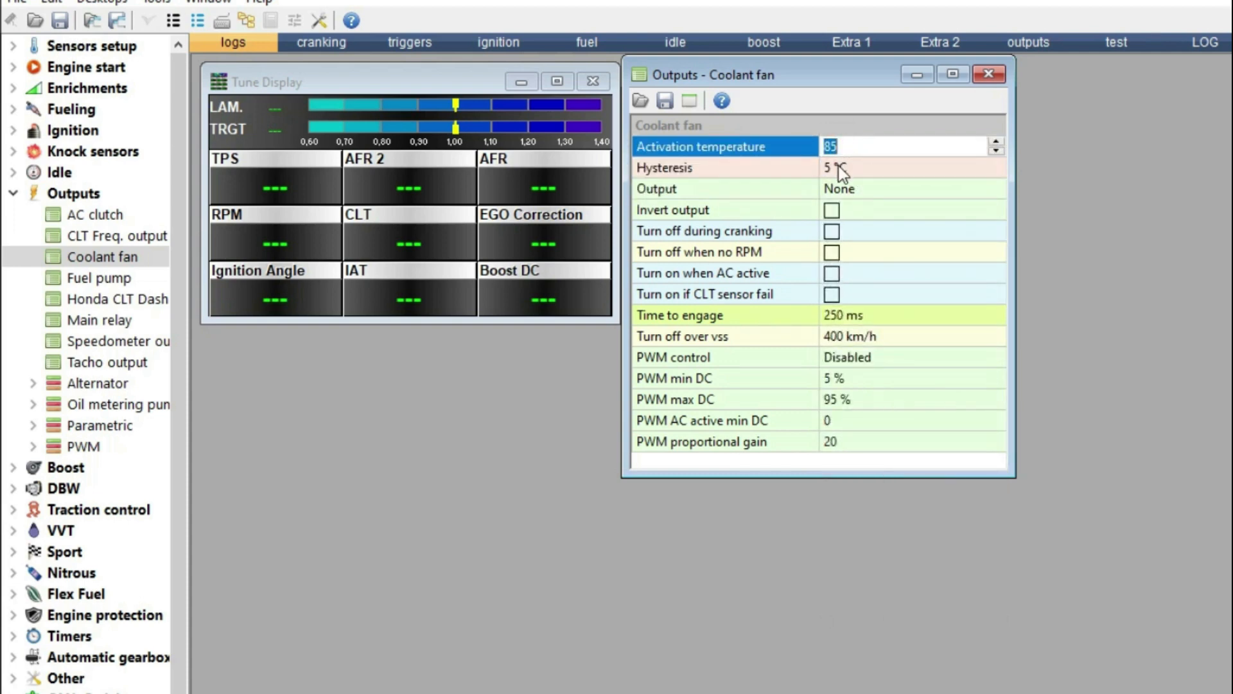
pyautogui.click(839, 165)
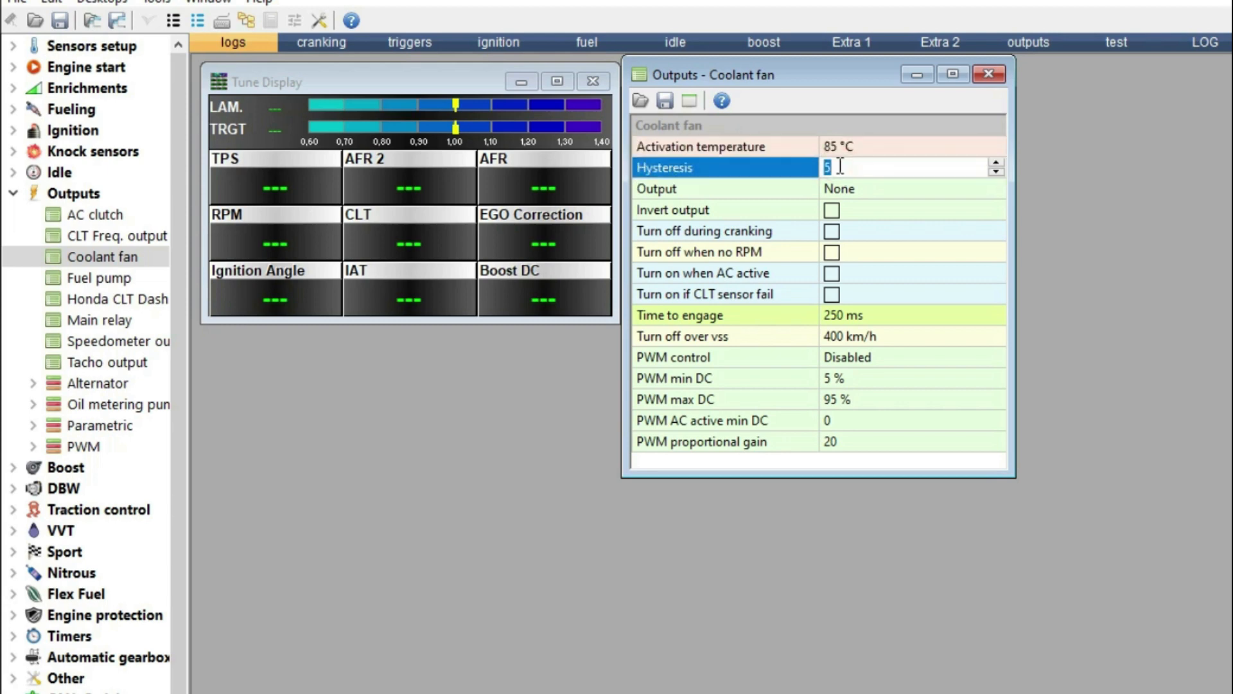
pyautogui.click(908, 191)
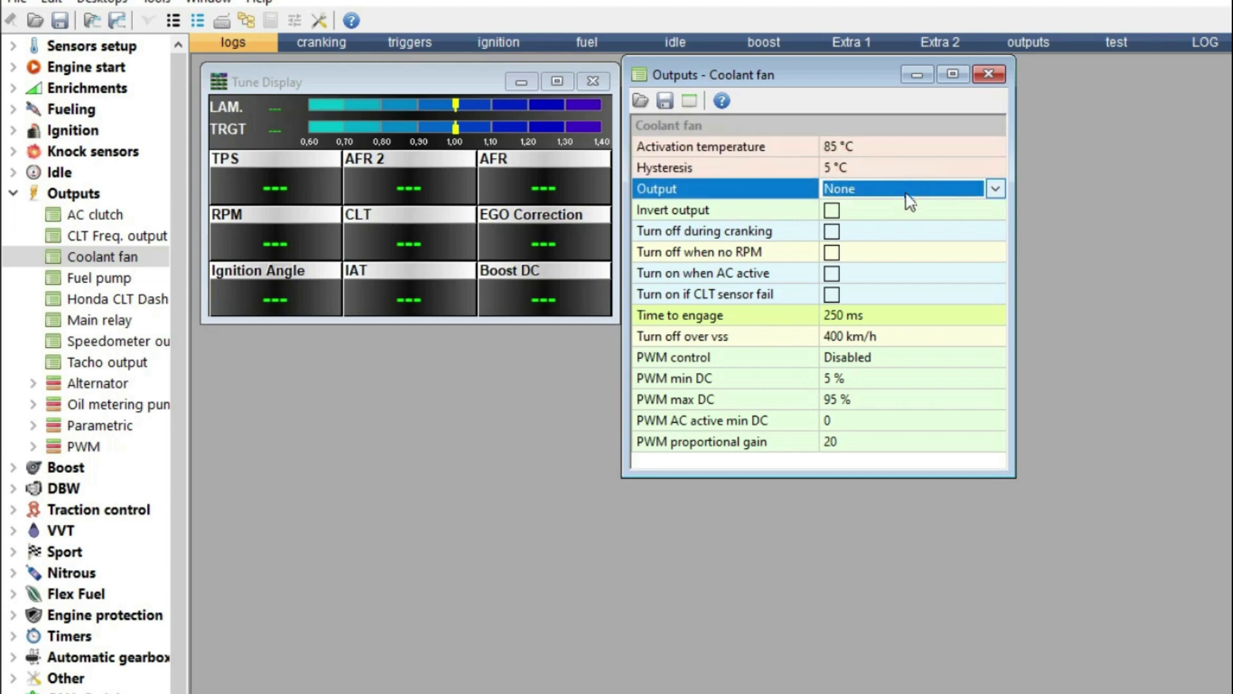
pyautogui.click(833, 210)
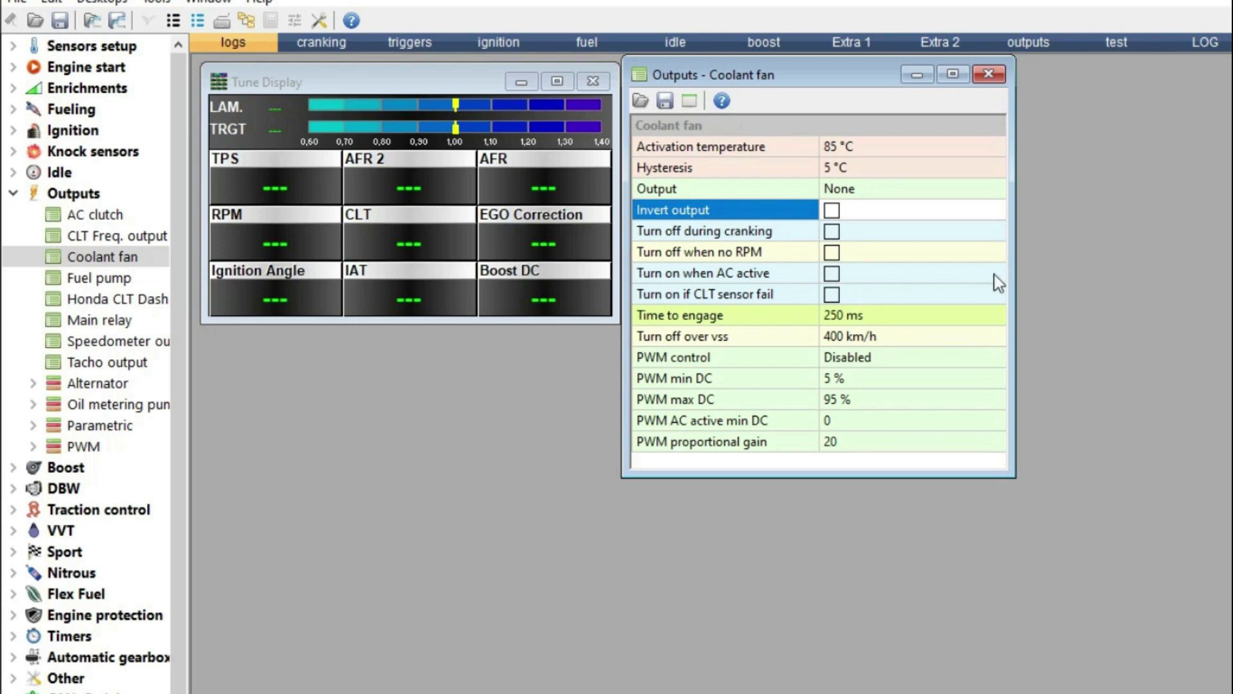
pyautogui.click(989, 74)
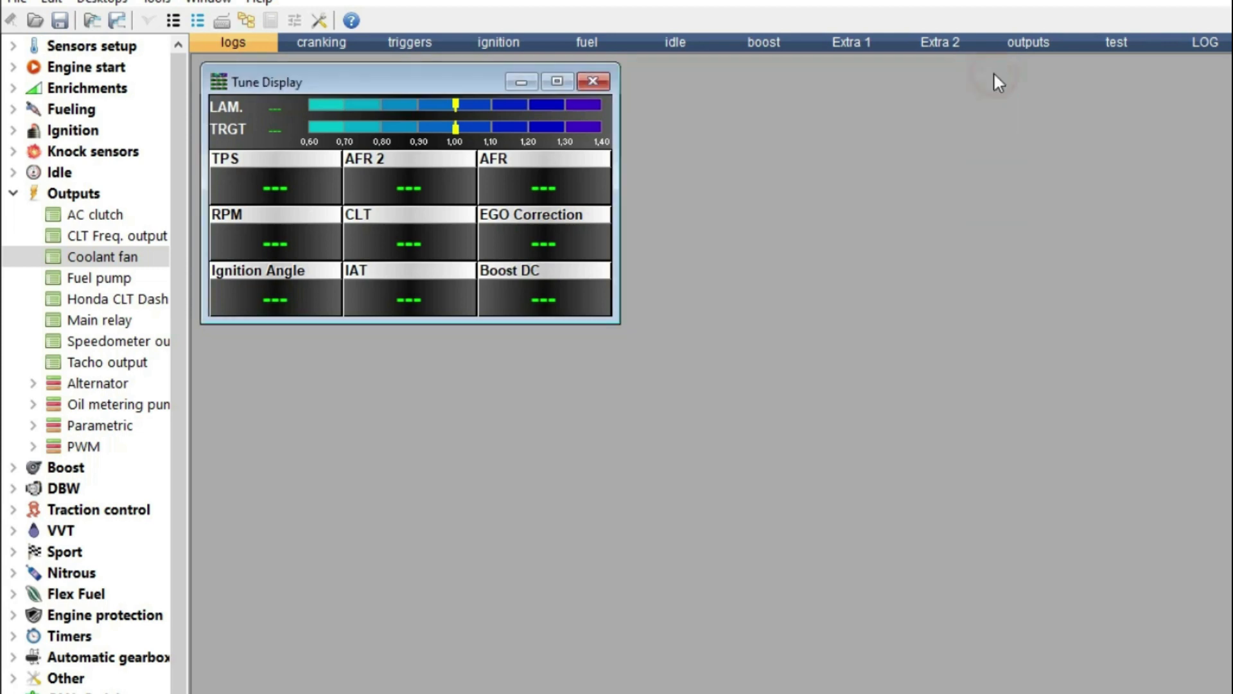
# Step: Assign the fuel pump output to Aux 4 (5A, G20), switching Invert output on and back off before closing its settings
pyautogui.click(82, 284)
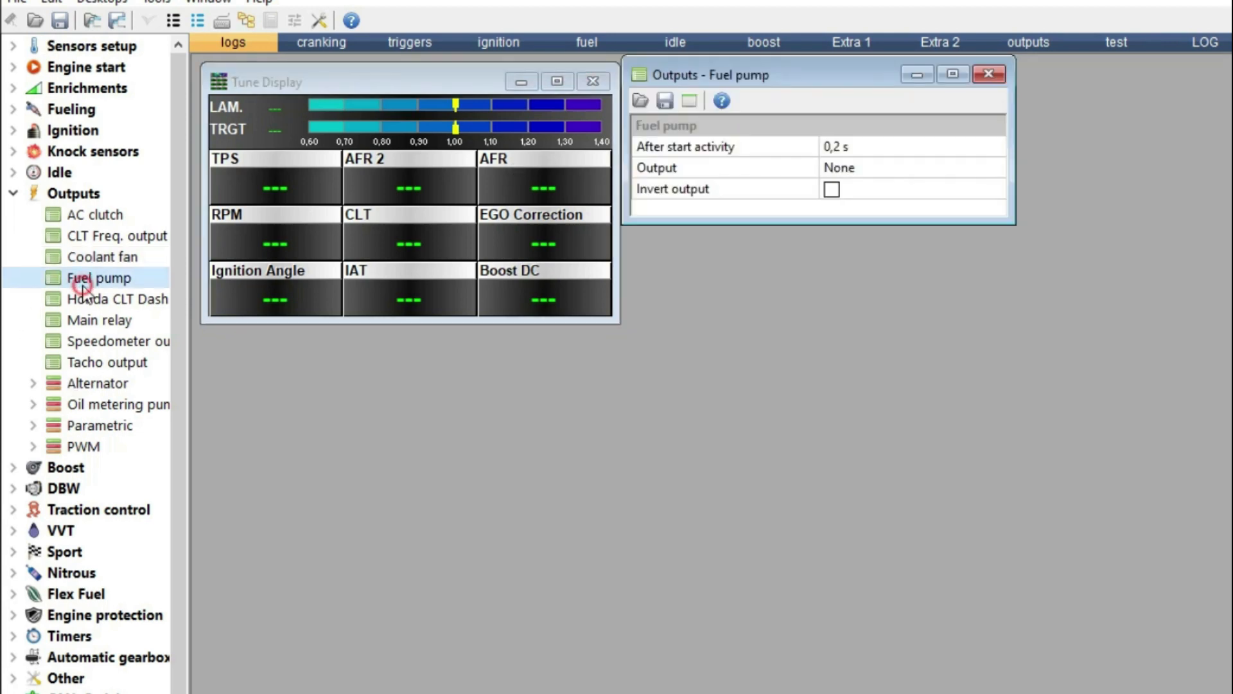
pyautogui.click(839, 171)
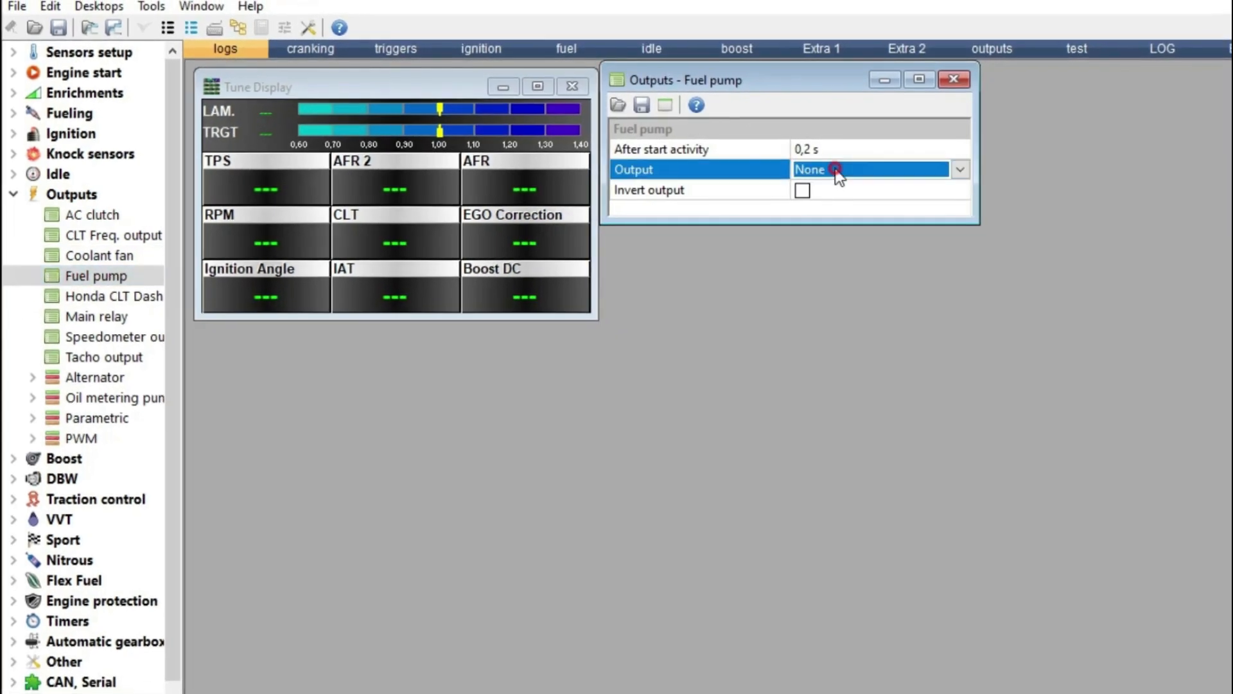
pyautogui.click(839, 171)
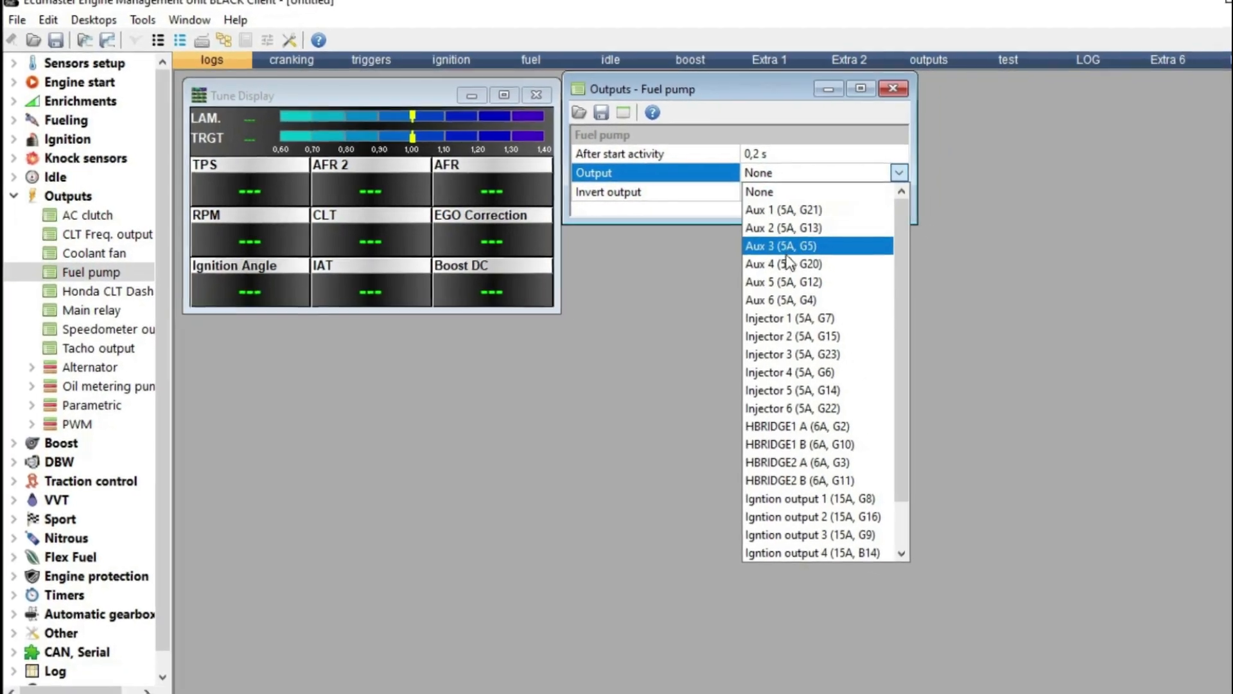
pyautogui.click(796, 265)
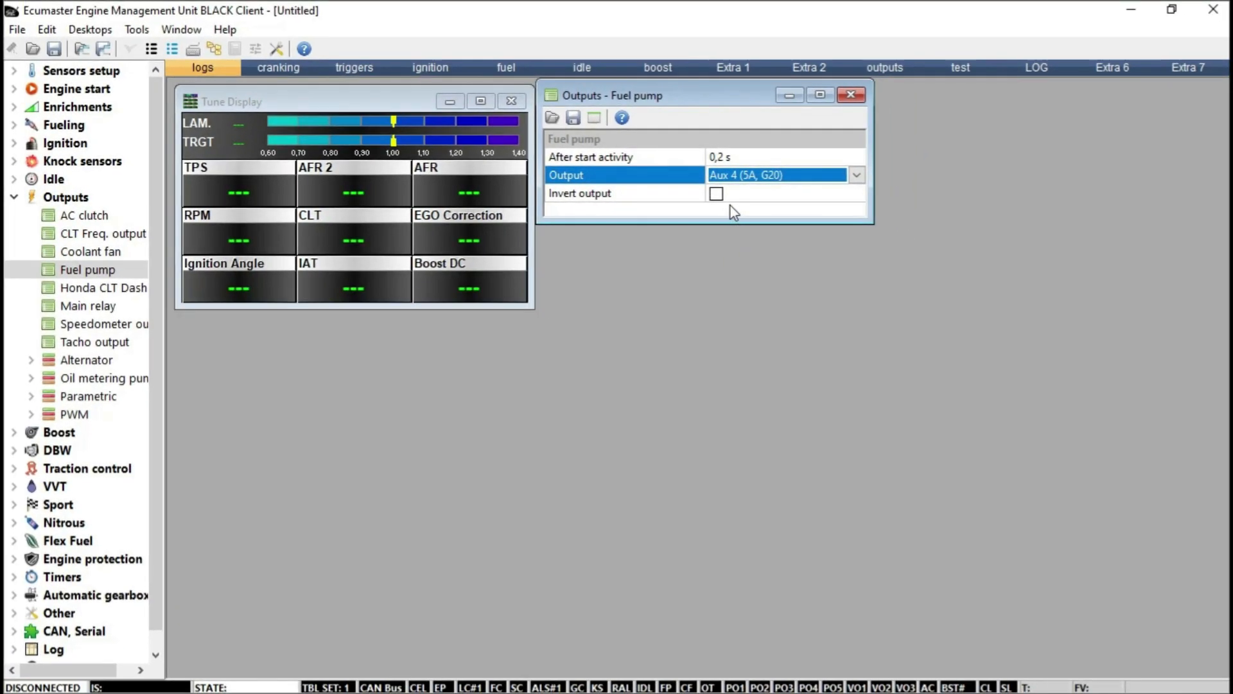
pyautogui.click(719, 196)
pyautogui.click(719, 198)
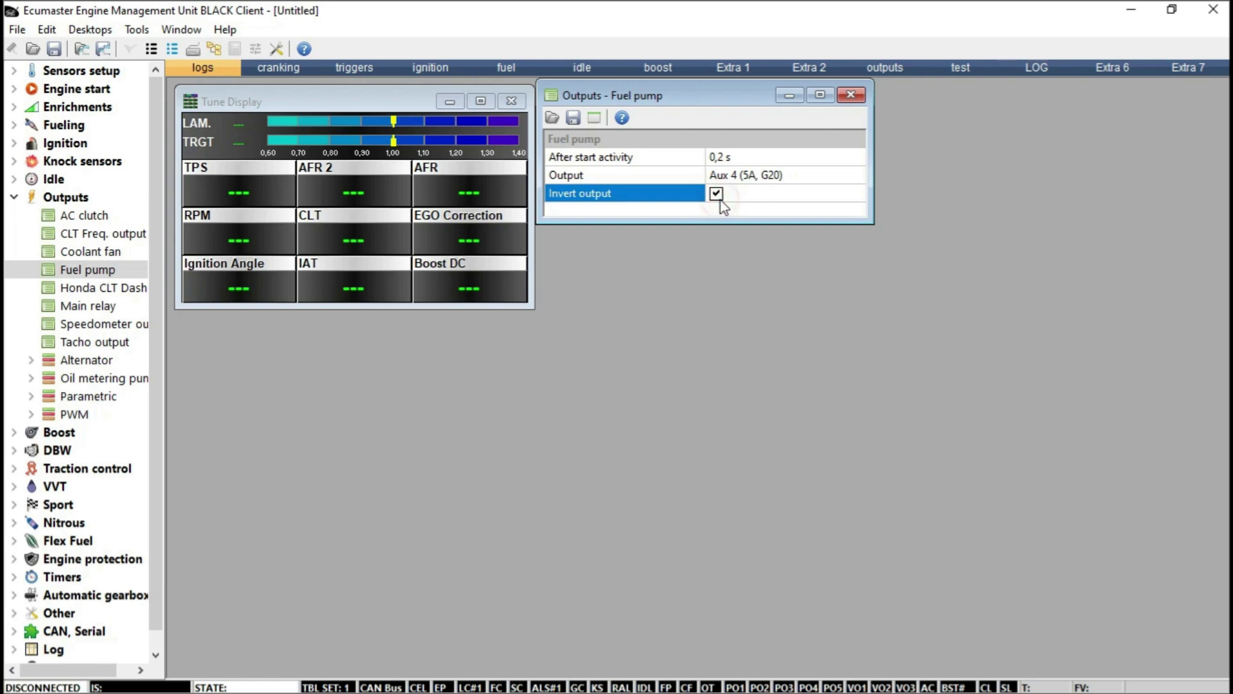
pyautogui.click(719, 199)
pyautogui.click(851, 95)
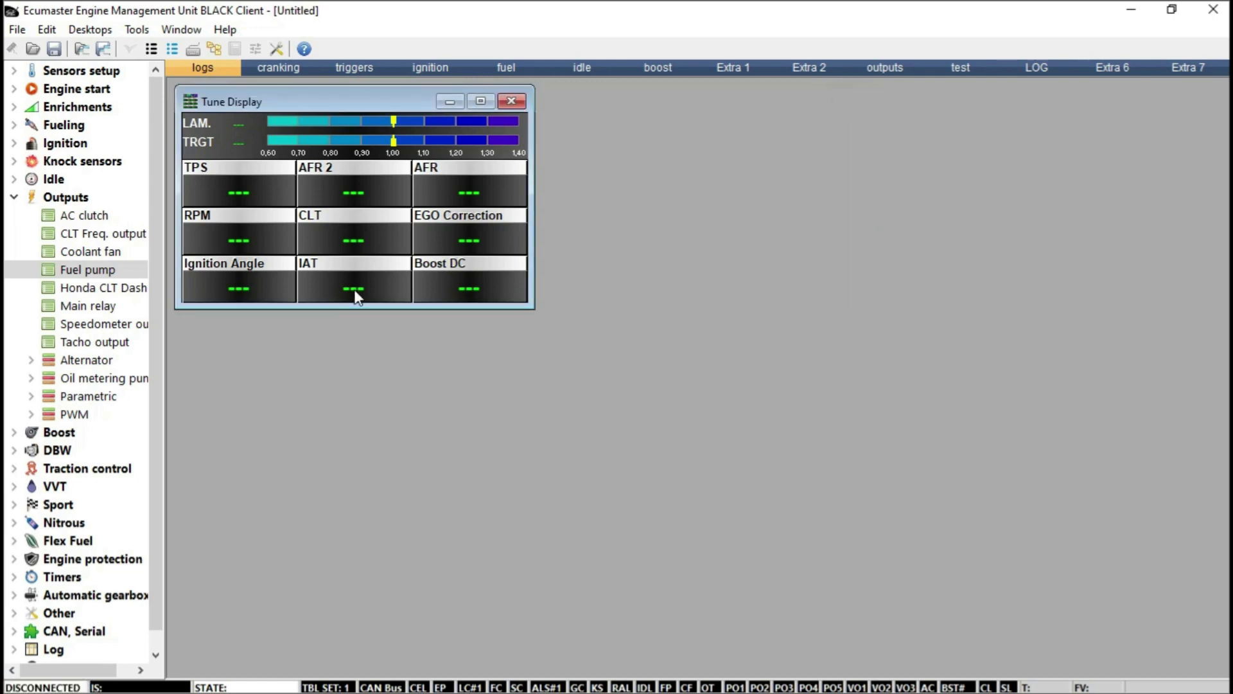
# Step: Review the Honda CLT Dash output, trying its Enable option, and close it without edits
pyautogui.doubleClick(96, 288)
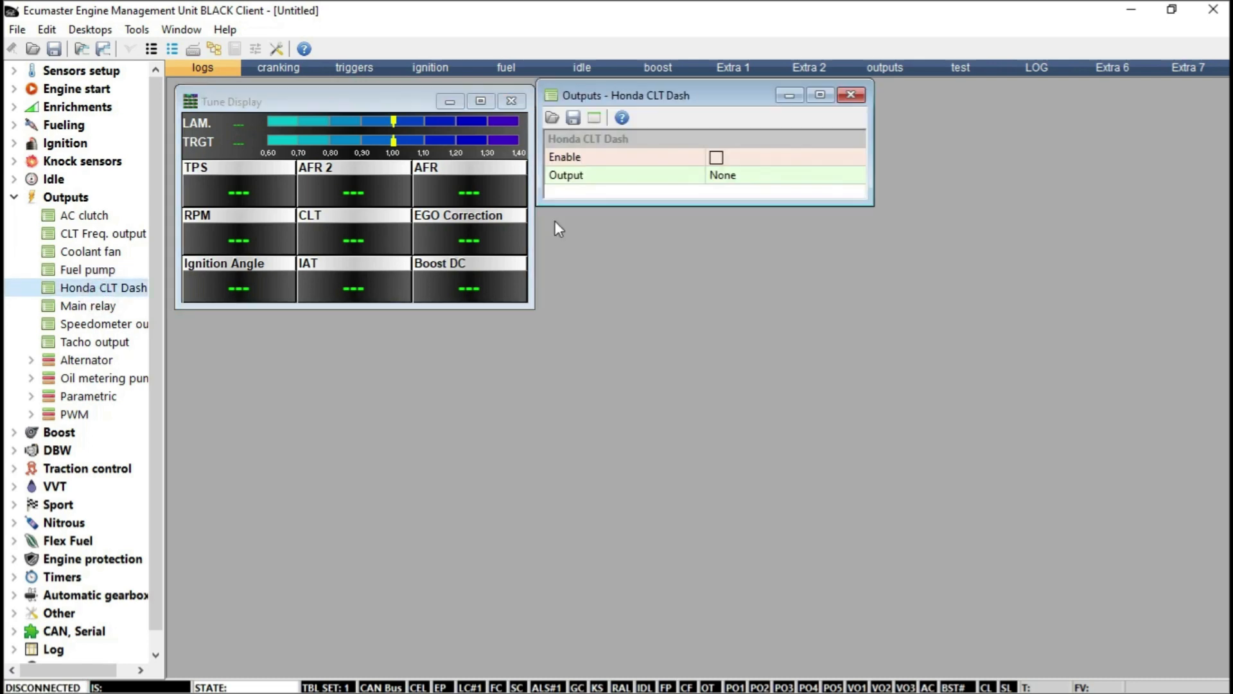
pyautogui.click(716, 158)
pyautogui.click(717, 160)
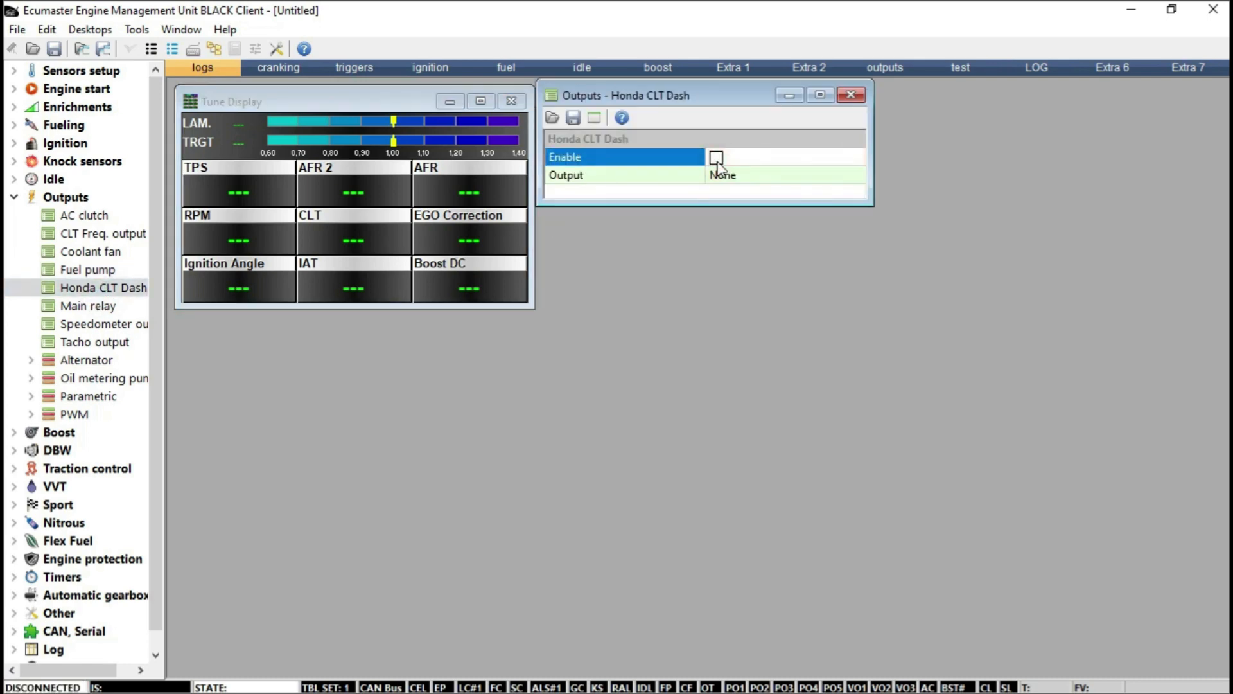
pyautogui.click(852, 96)
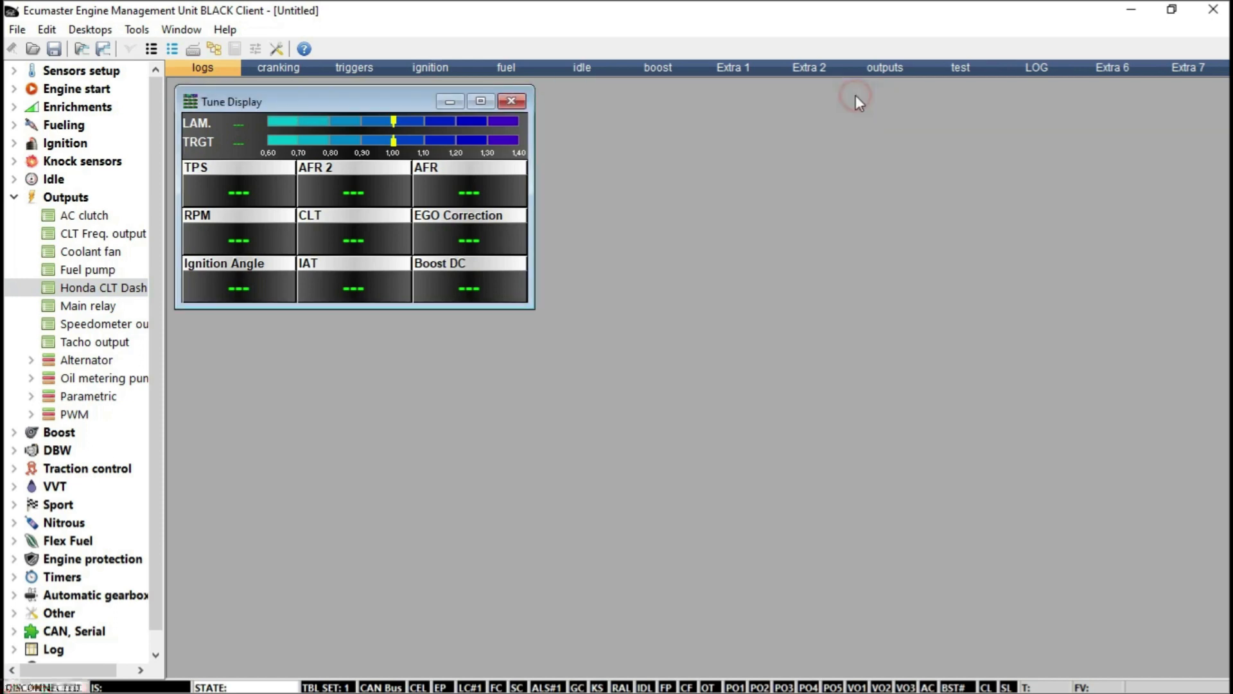
# Step: Review the main relay, speedometer and tacho output settings, closing each one
pyautogui.click(96, 307)
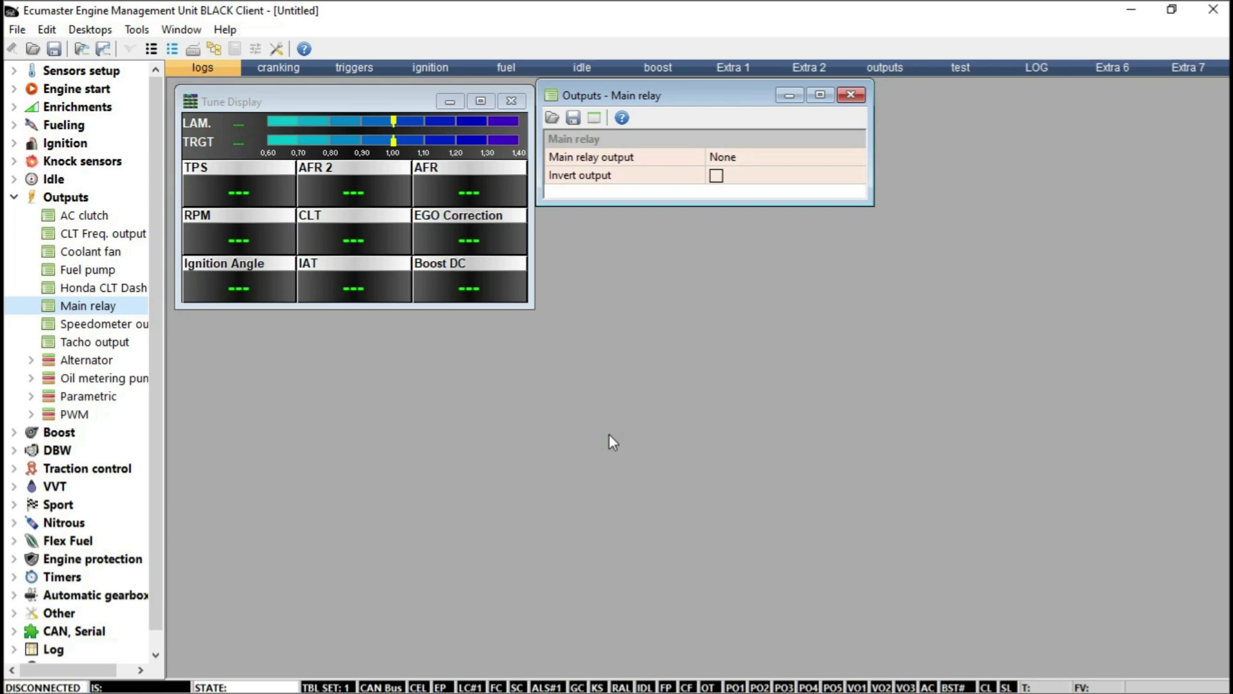
pyautogui.click(850, 95)
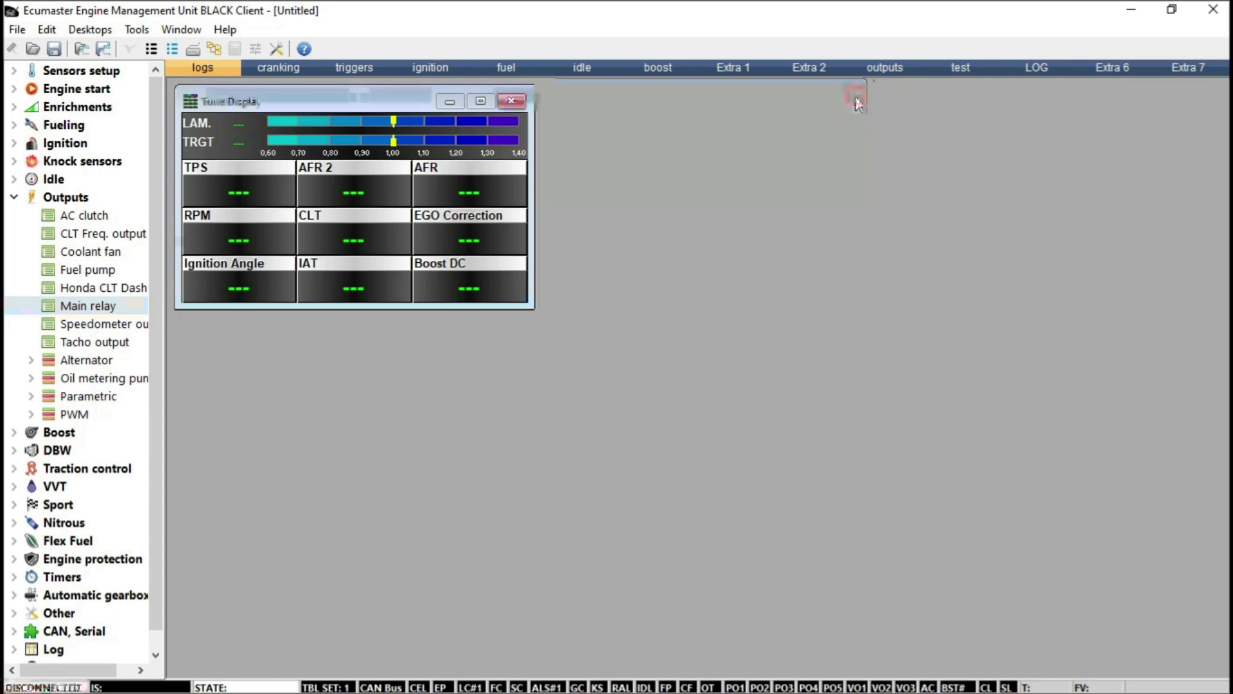
pyautogui.click(55, 325)
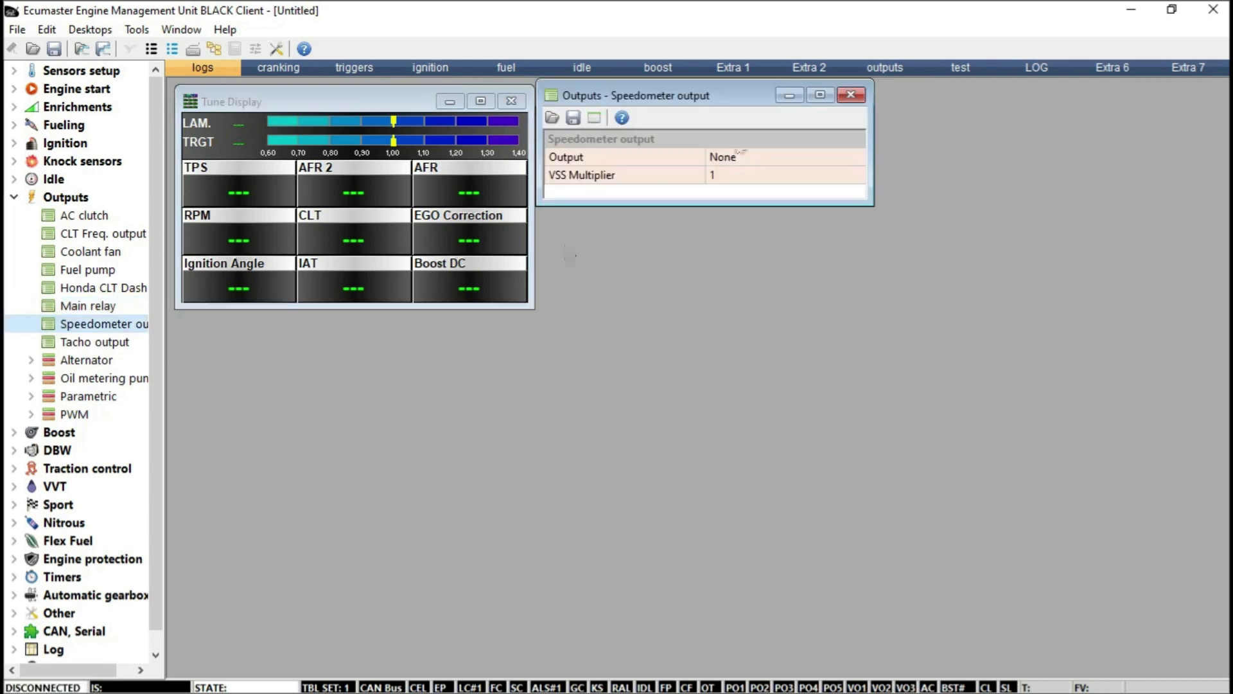
pyautogui.click(850, 95)
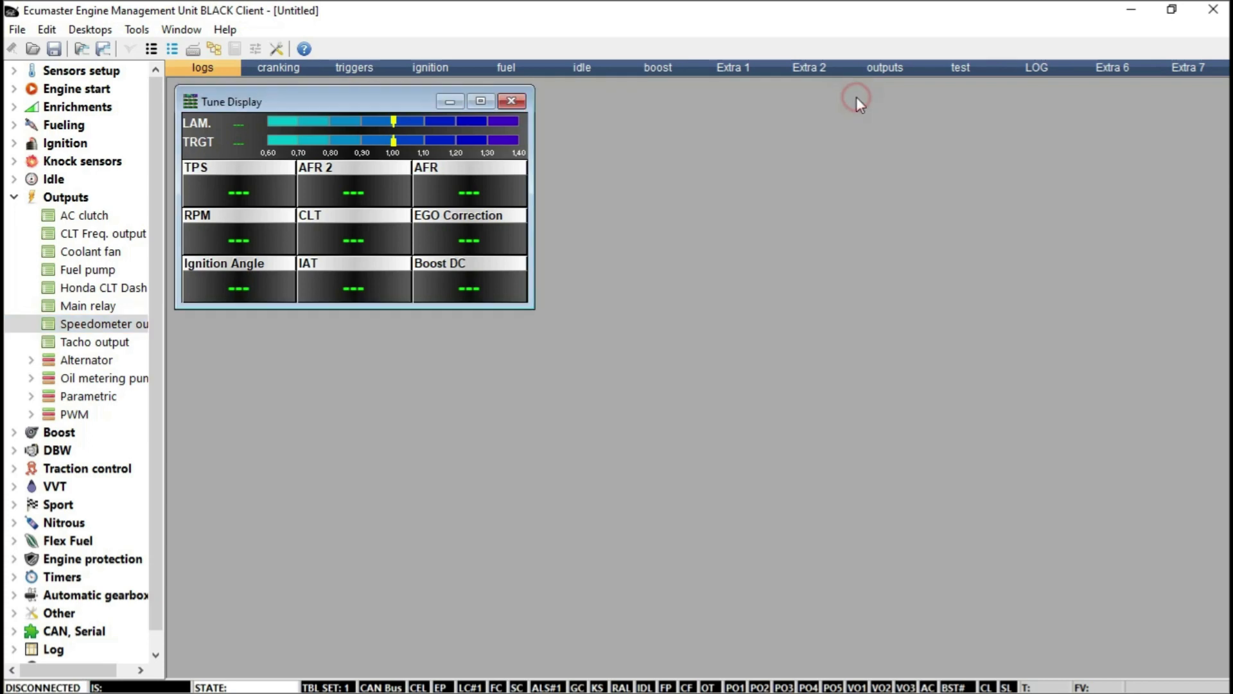
pyautogui.click(112, 346)
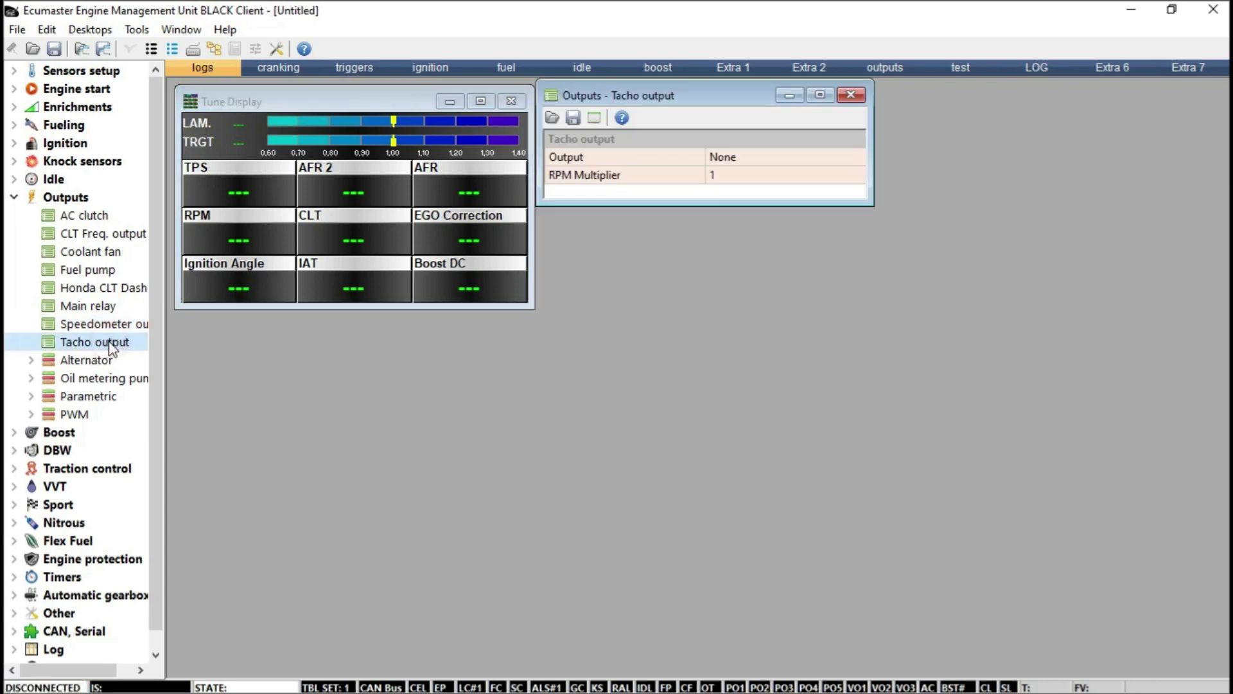
pyautogui.click(850, 95)
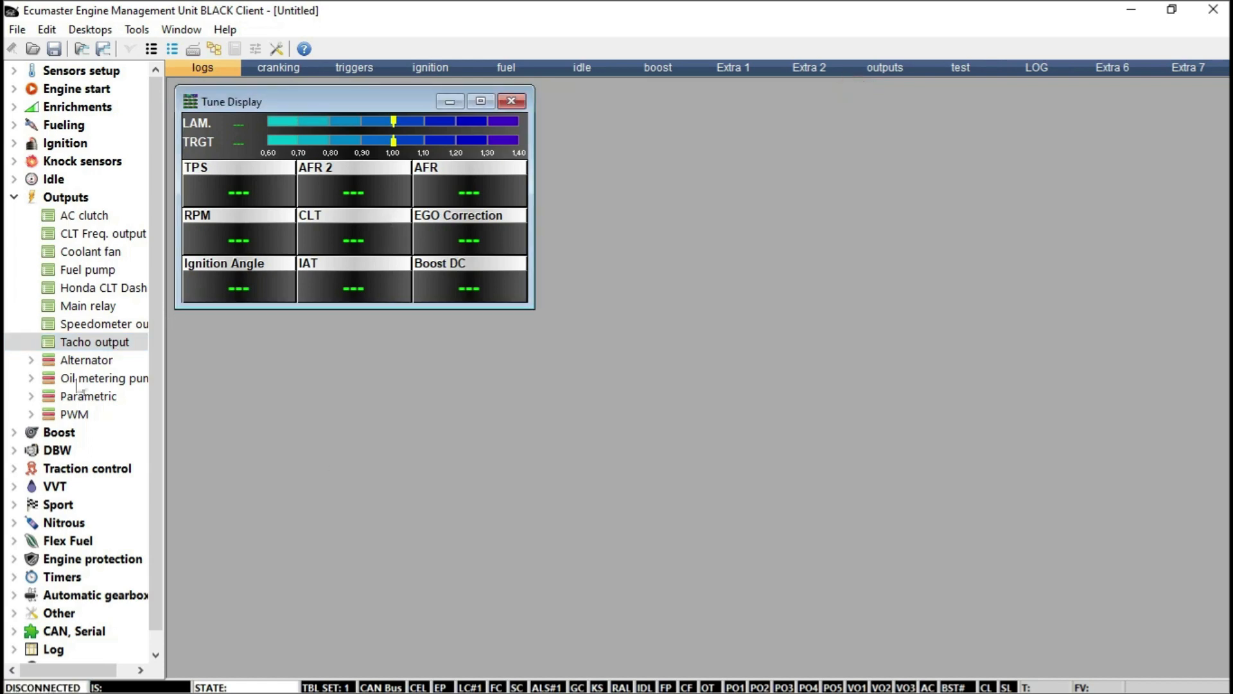
# Step: Review the alternator parameters and the oil metering pump's OMP parameters, closing both and collapsing their groups
pyautogui.click(32, 361)
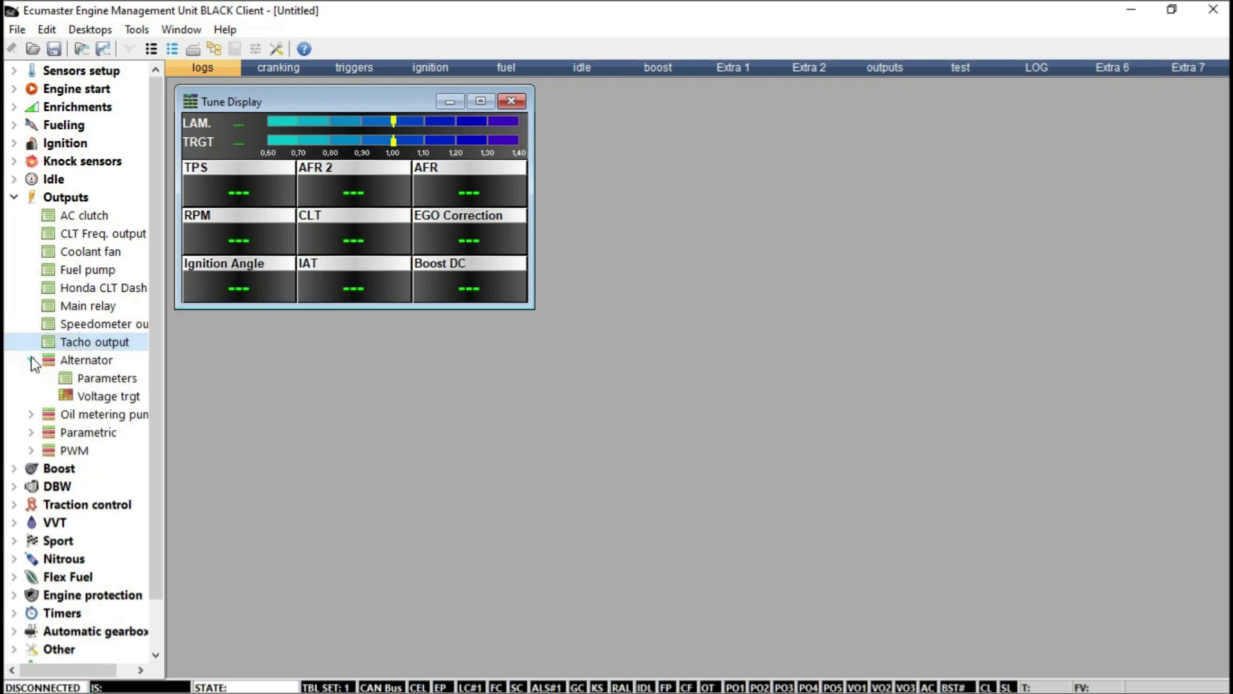
pyautogui.doubleClick(66, 379)
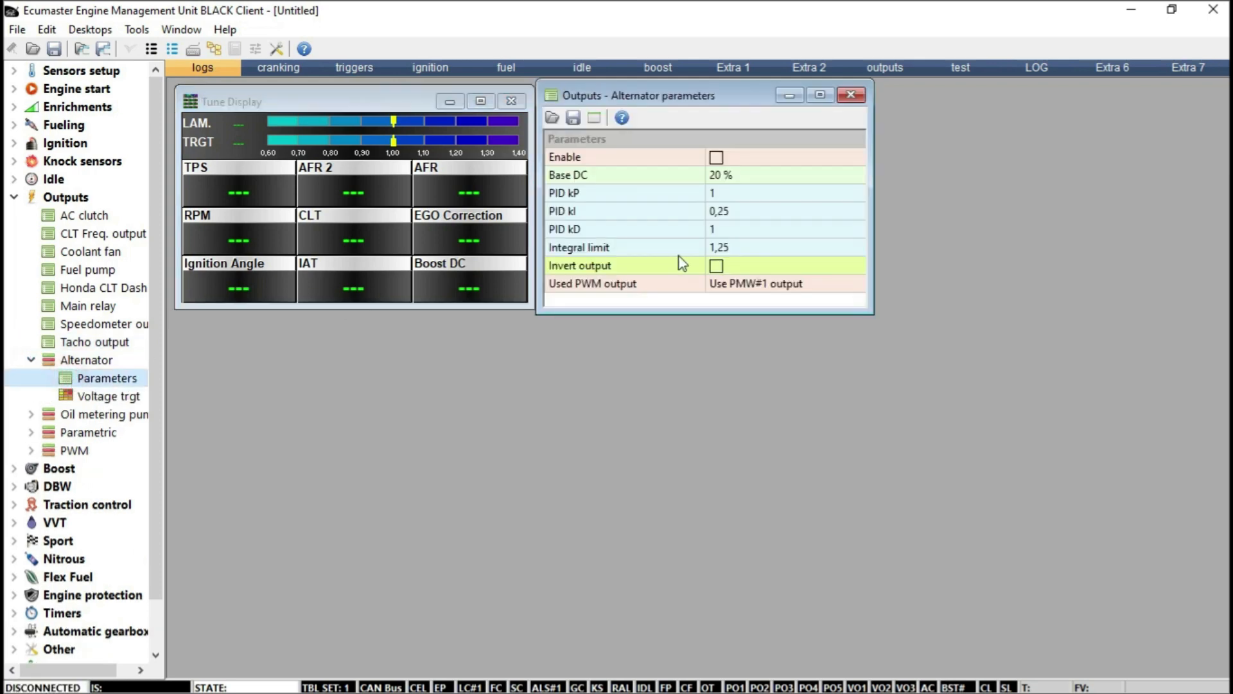
pyautogui.click(852, 96)
pyautogui.click(32, 359)
pyautogui.click(31, 378)
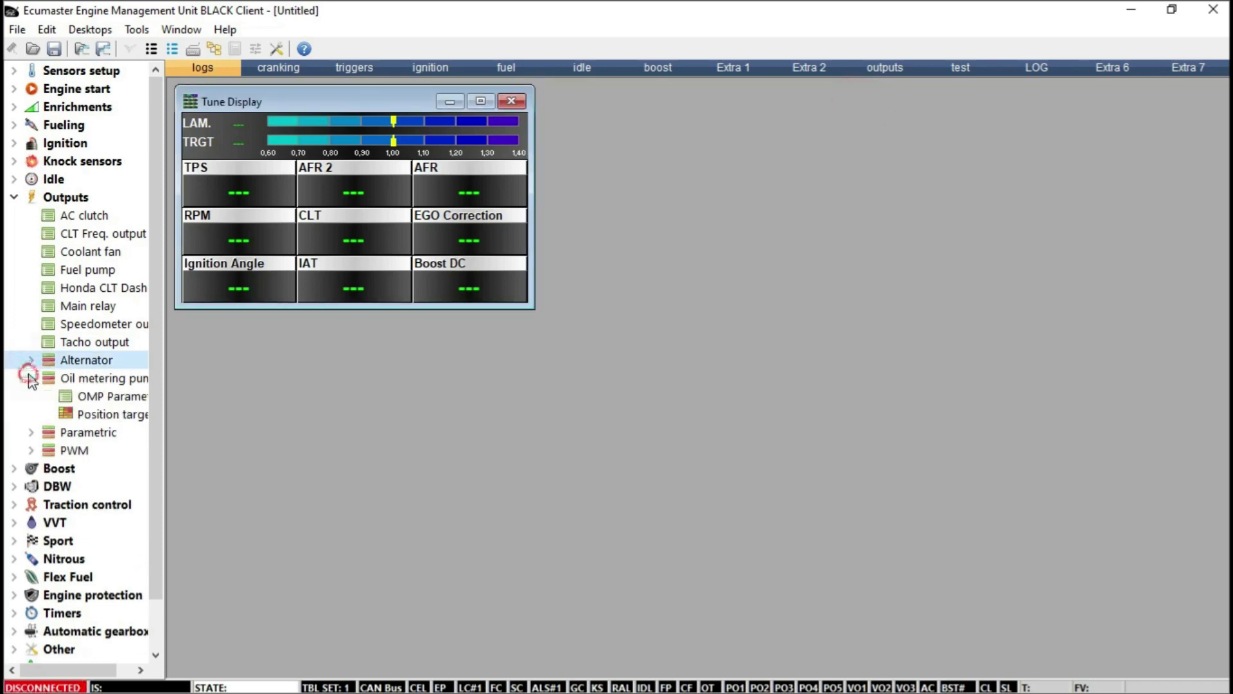
pyautogui.doubleClick(86, 394)
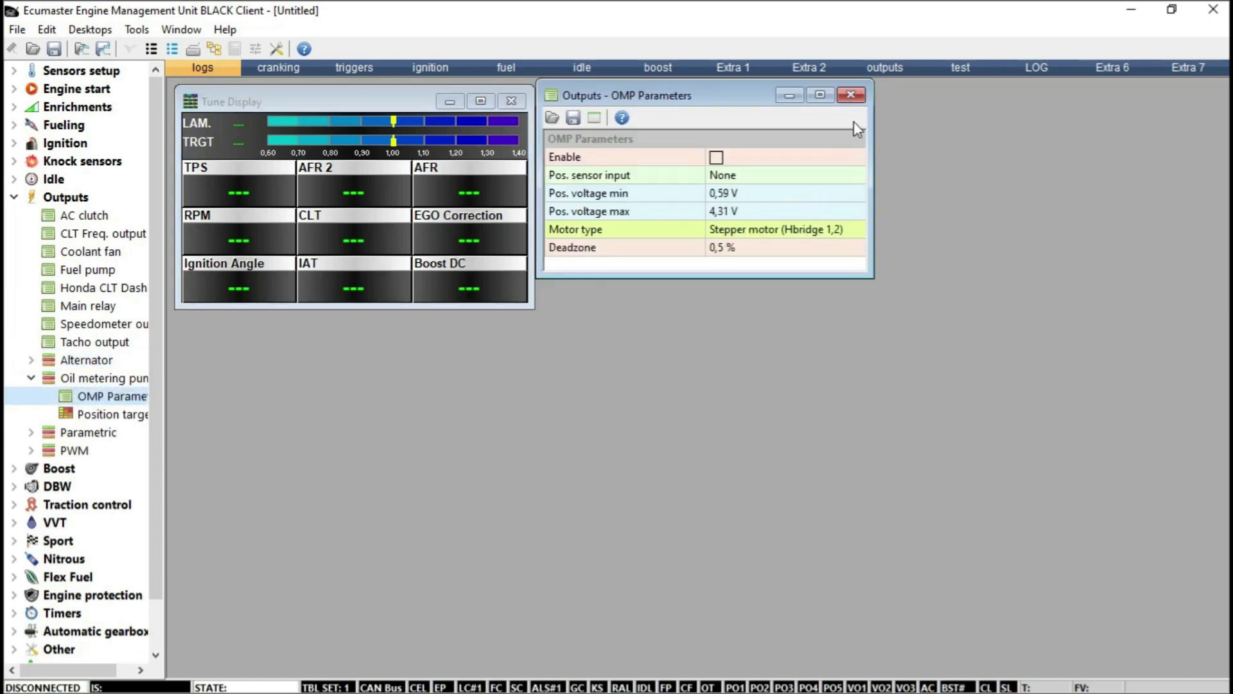
pyautogui.click(854, 98)
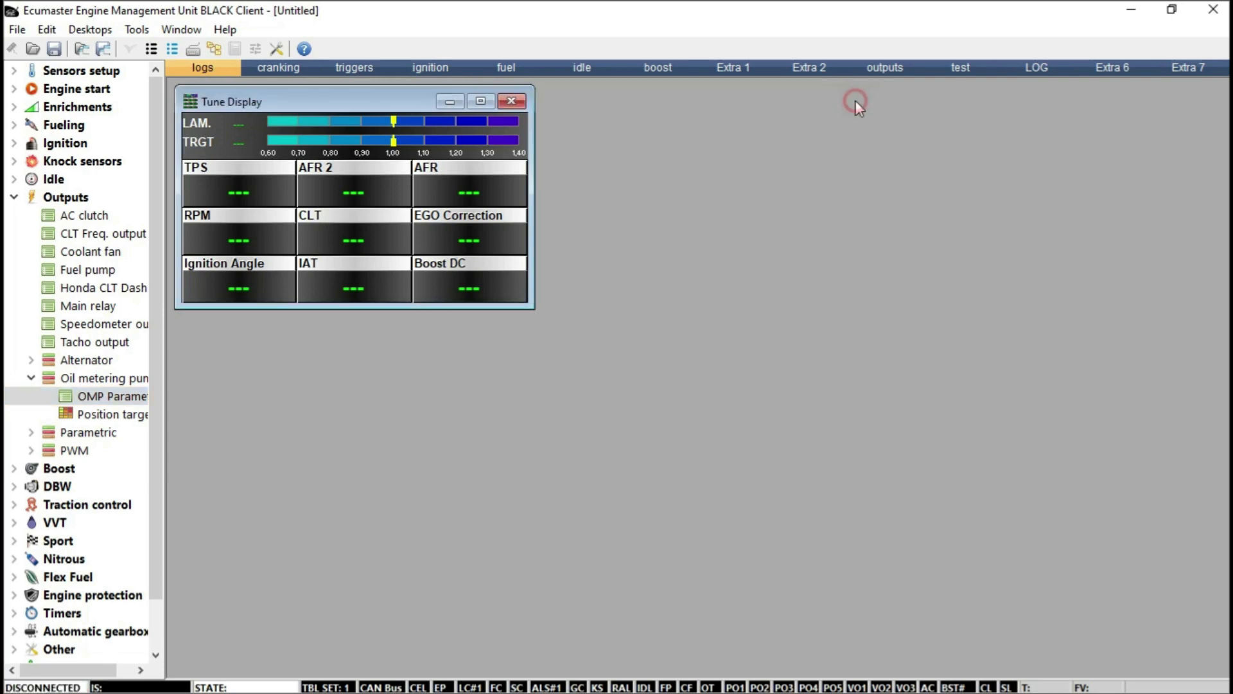
pyautogui.click(30, 378)
# Step: Assign Param. output 1 in the Parametric group to Aux 5 (5A, G12)
pyautogui.click(30, 397)
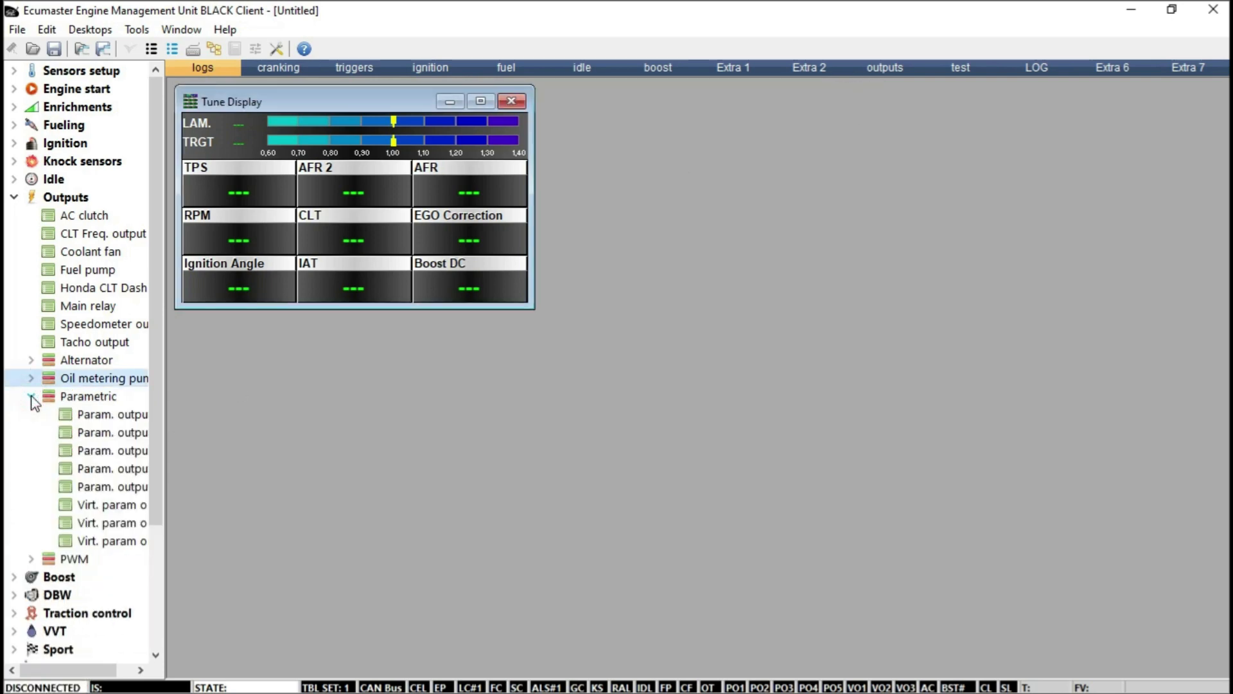
pyautogui.moveTo(72, 670); pyautogui.dragTo(96, 672)
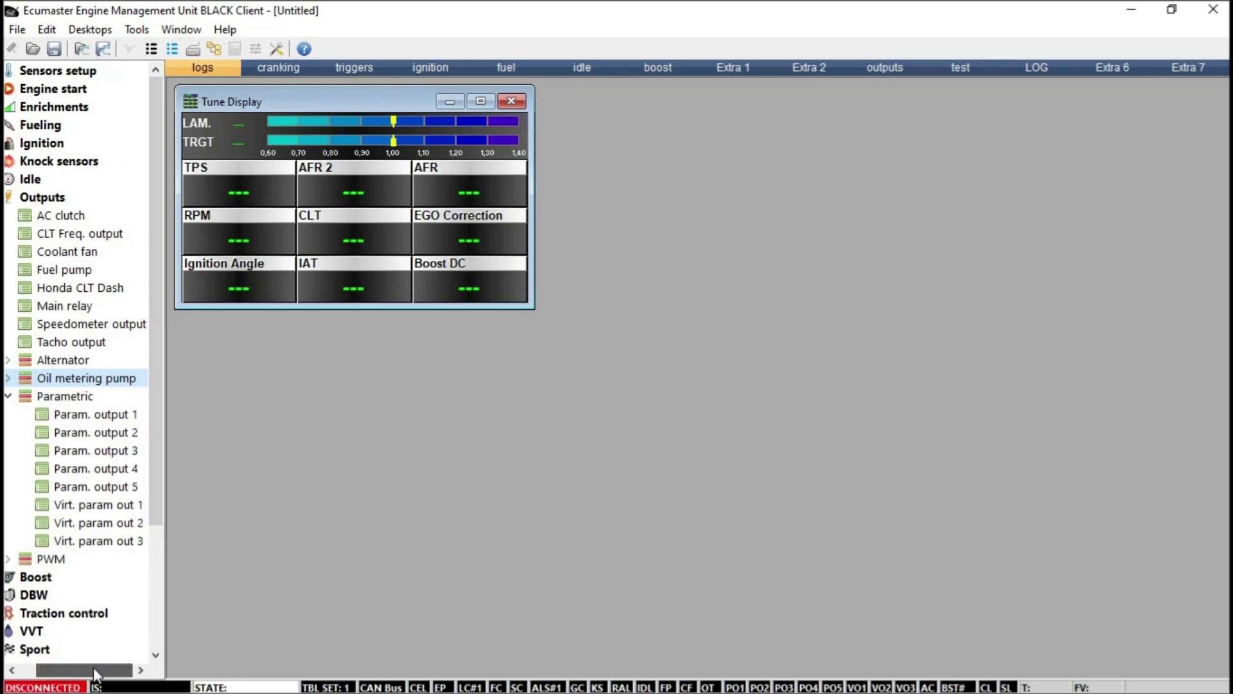
pyautogui.doubleClick(82, 416)
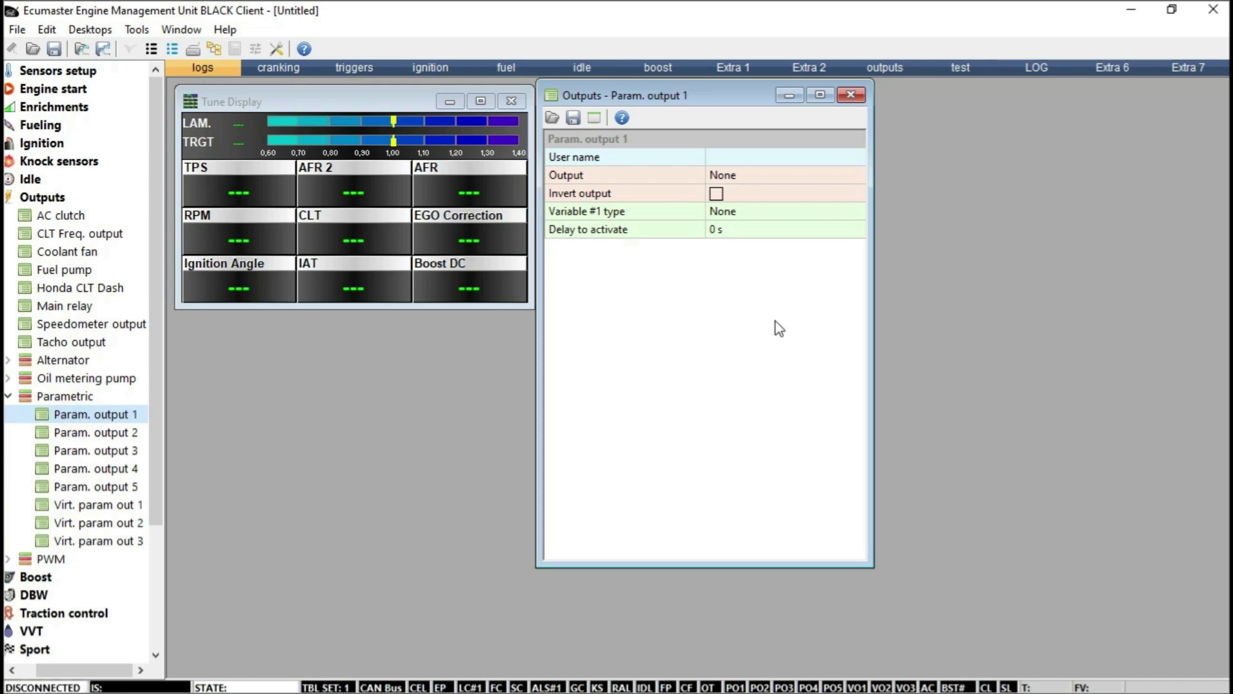
pyautogui.click(762, 160)
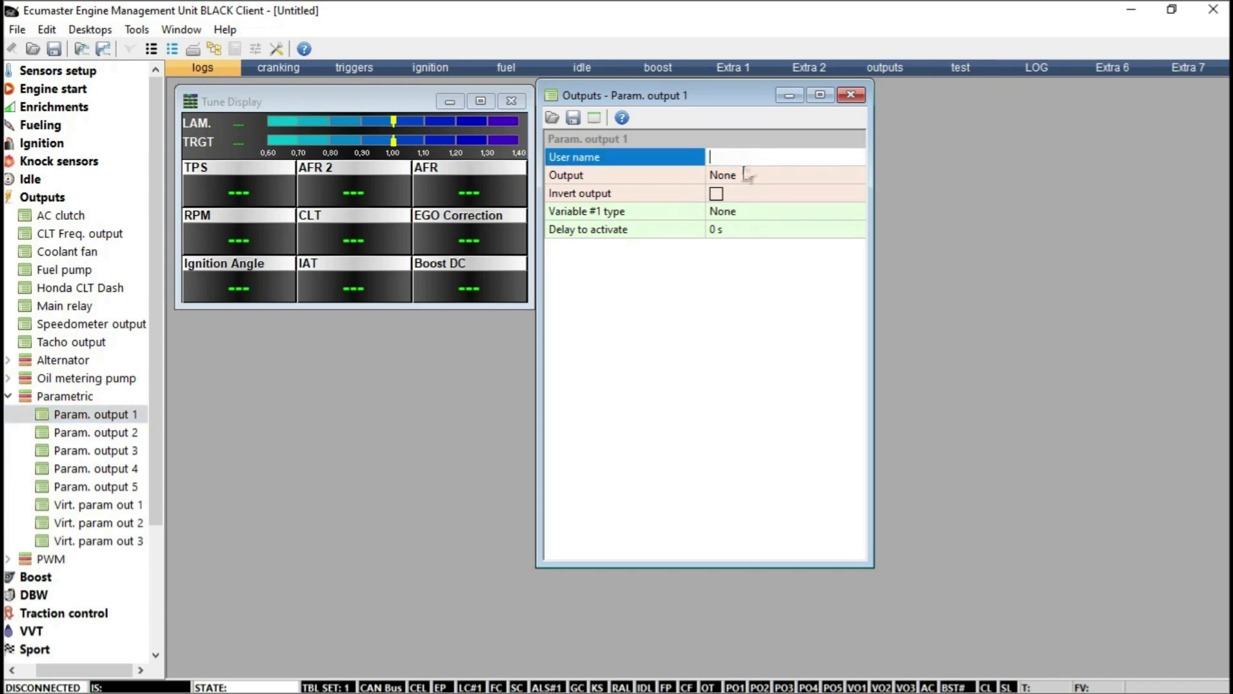
pyautogui.click(745, 170)
pyautogui.click(745, 170)
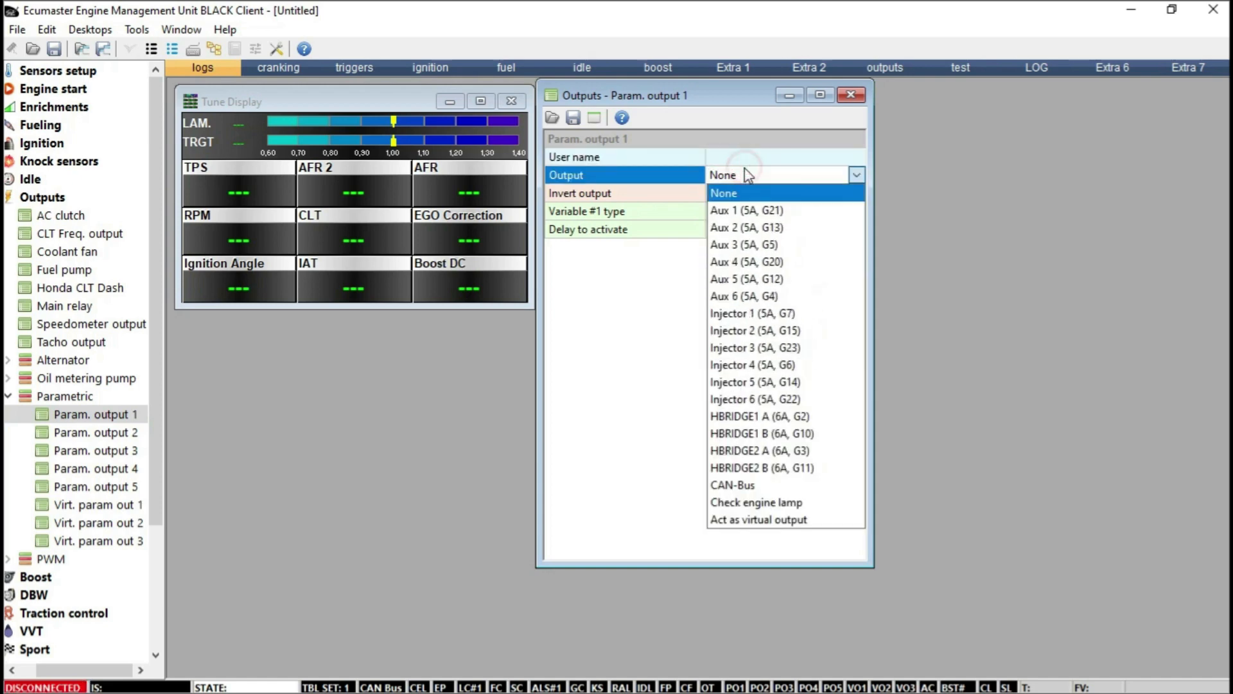
pyautogui.click(767, 279)
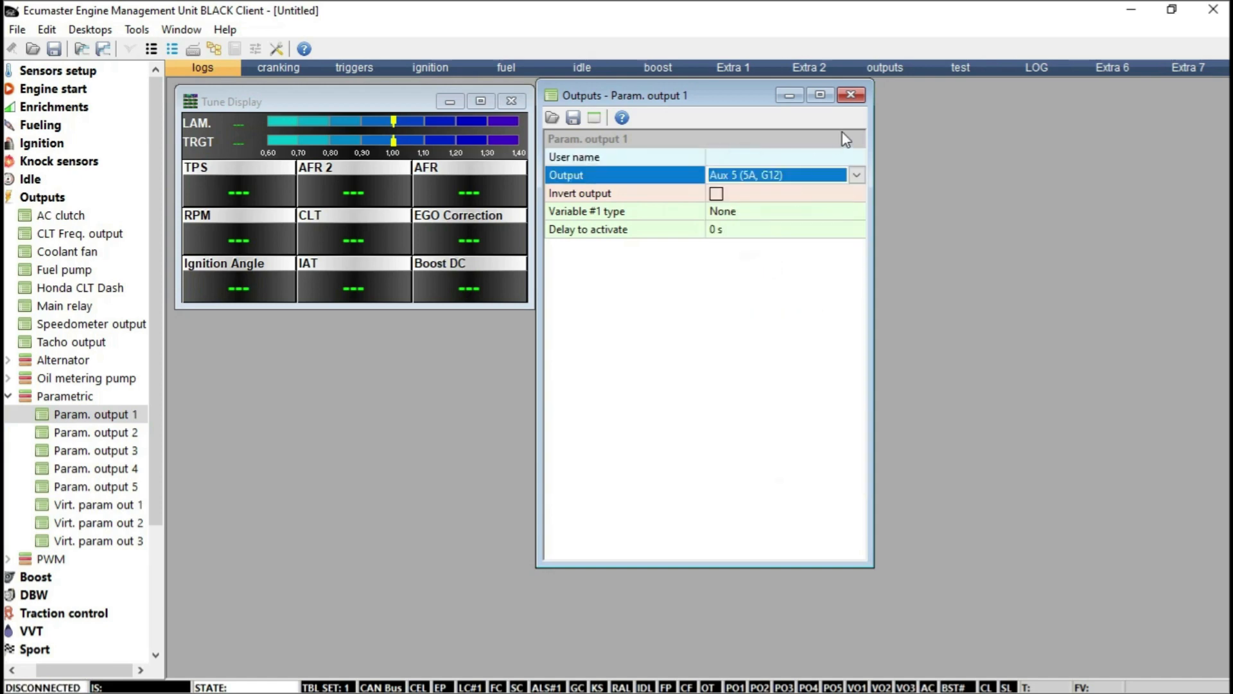
# Step: Close Param. output 1, review the Variable #1 type setting of Virt. param out 1, and collapse the Parametric group
pyautogui.click(850, 95)
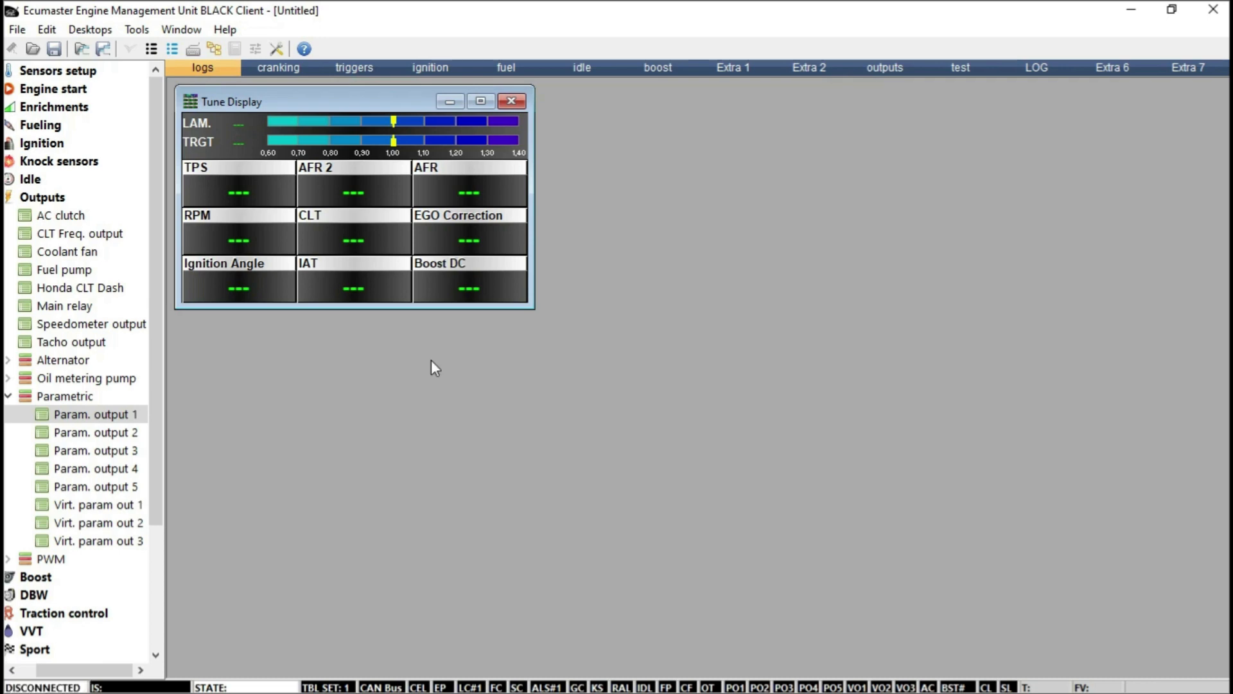
pyautogui.doubleClick(111, 507)
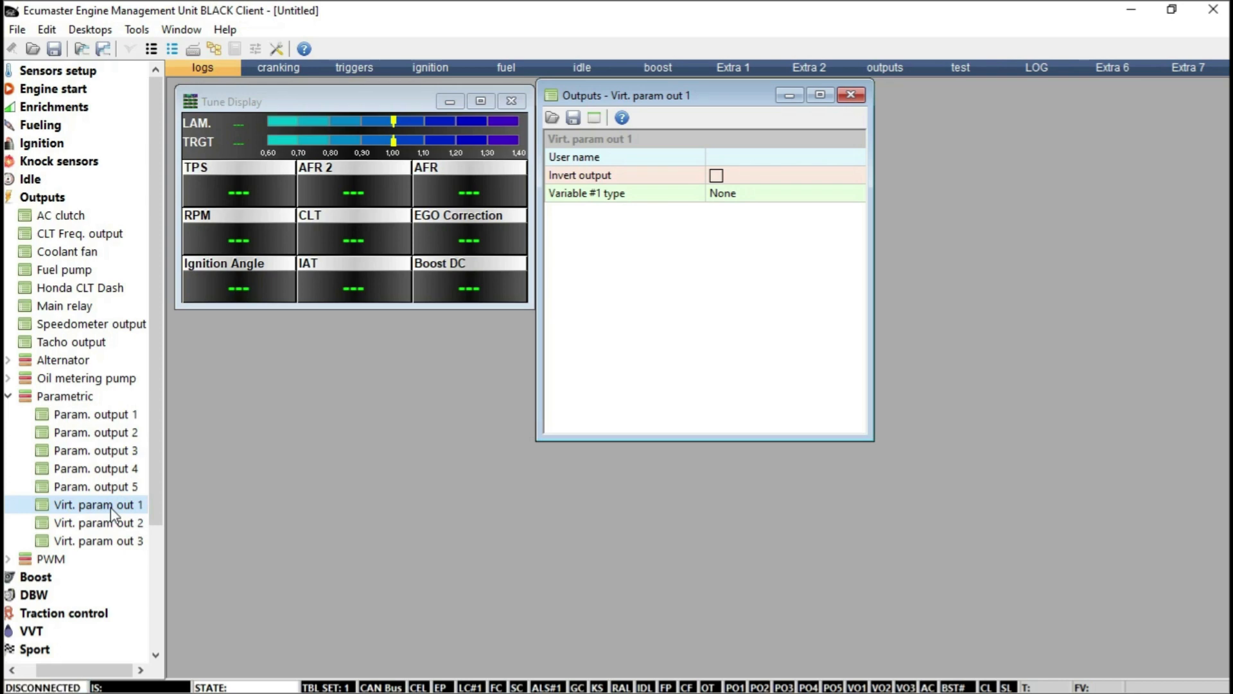
pyautogui.click(766, 191)
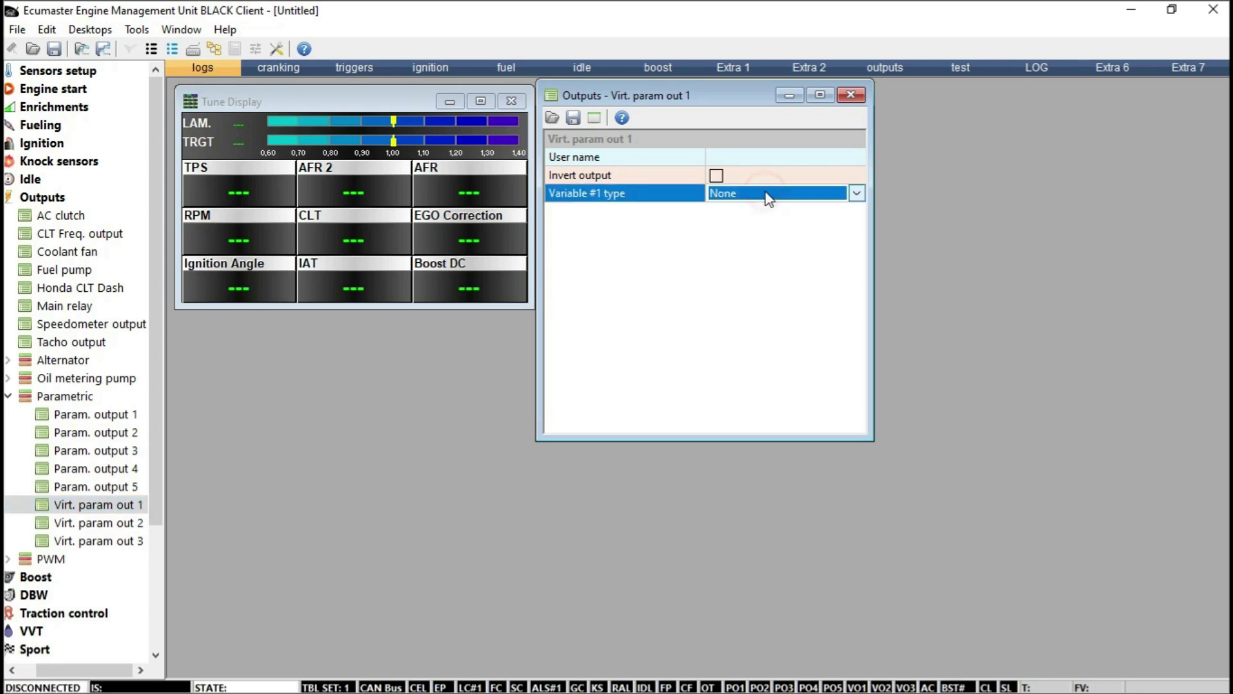
pyautogui.click(765, 192)
pyautogui.click(850, 97)
pyautogui.moveTo(160, 504); pyautogui.dragTo(152, 564)
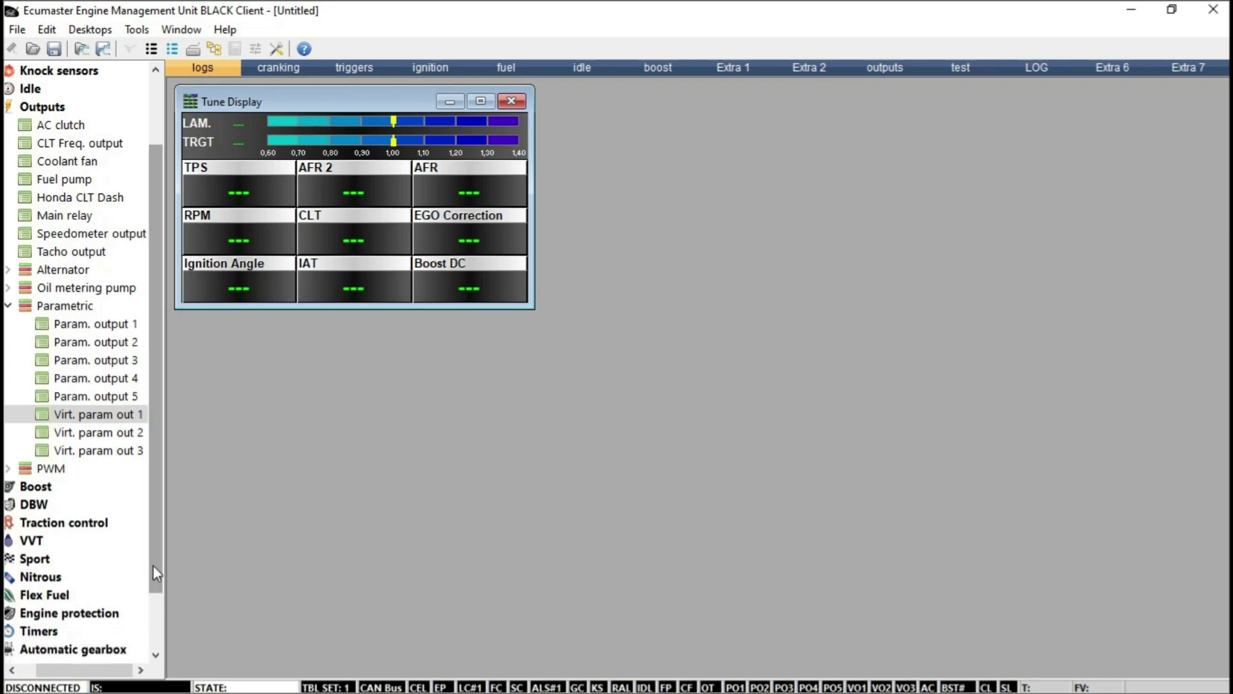
pyautogui.click(9, 306)
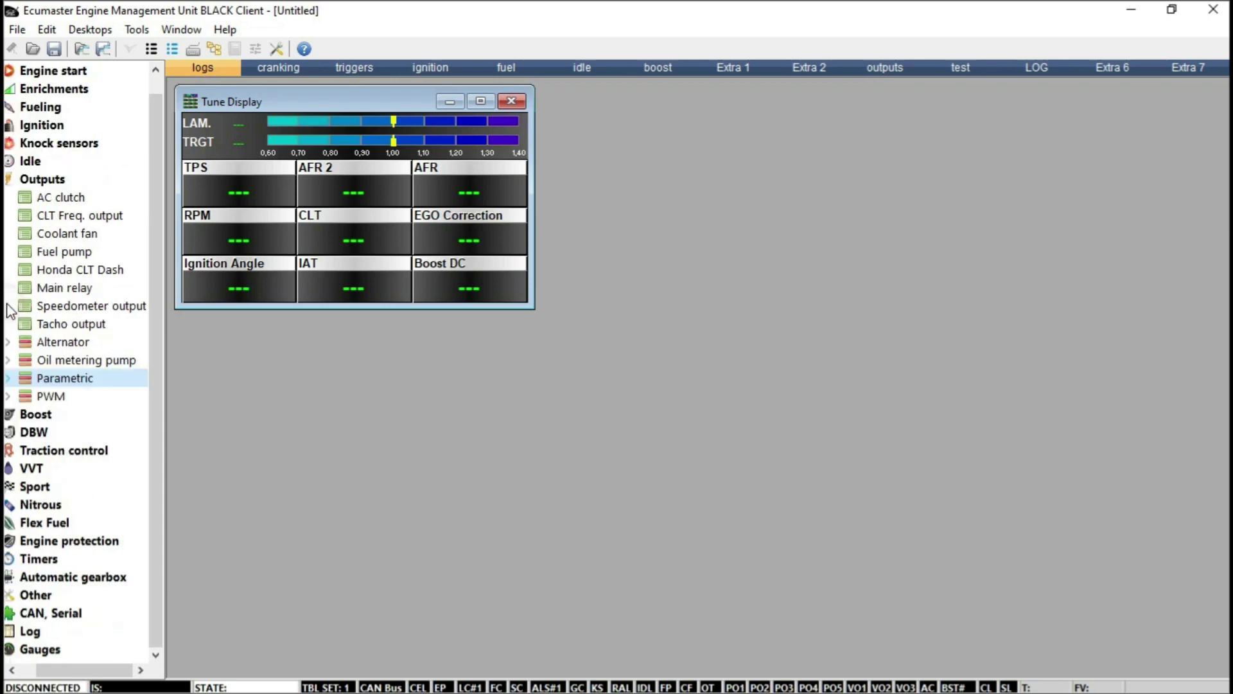
# Step: Assign the PWM 1 parameters' Output to Aux 1 (5A, G21), dismiss the duplicate-assignment notice, and close the settings
pyautogui.click(8, 397)
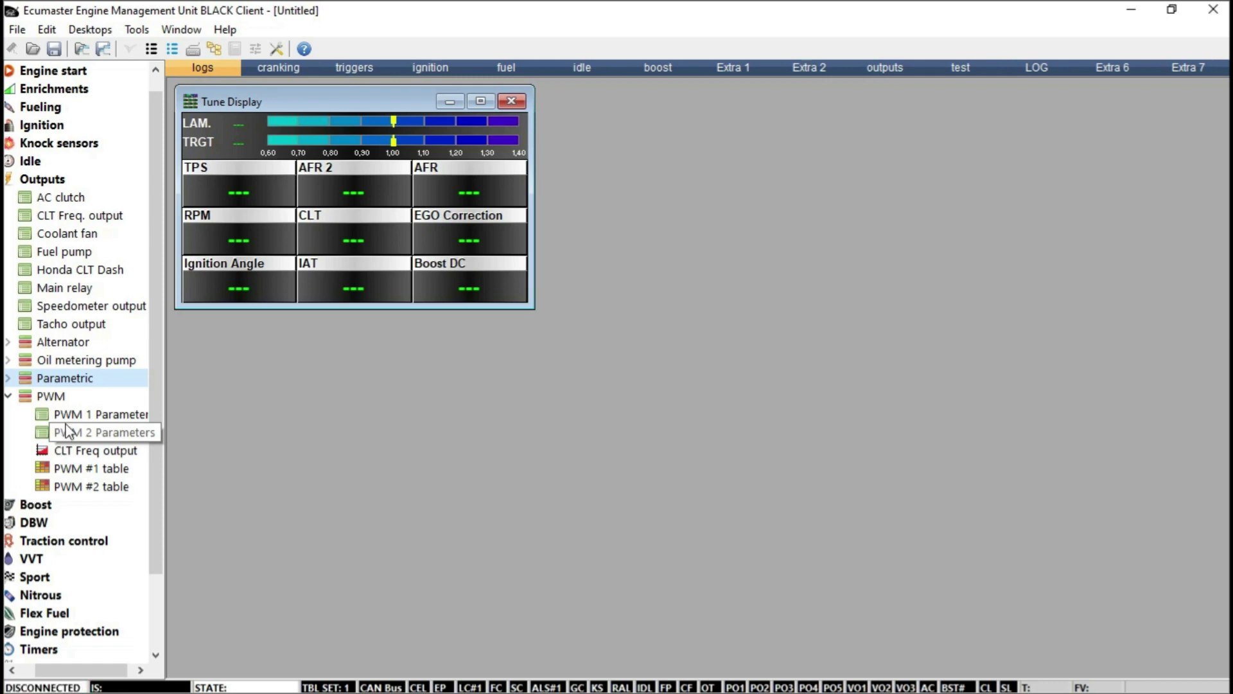
pyautogui.click(81, 415)
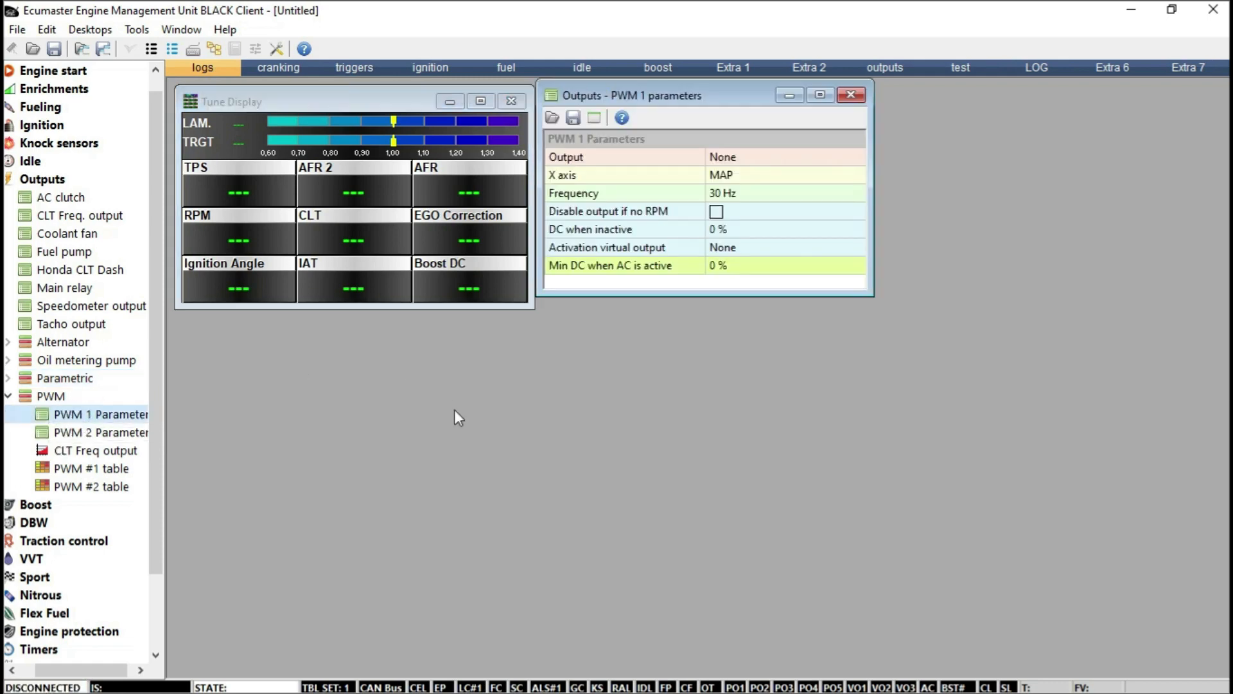
pyautogui.click(758, 158)
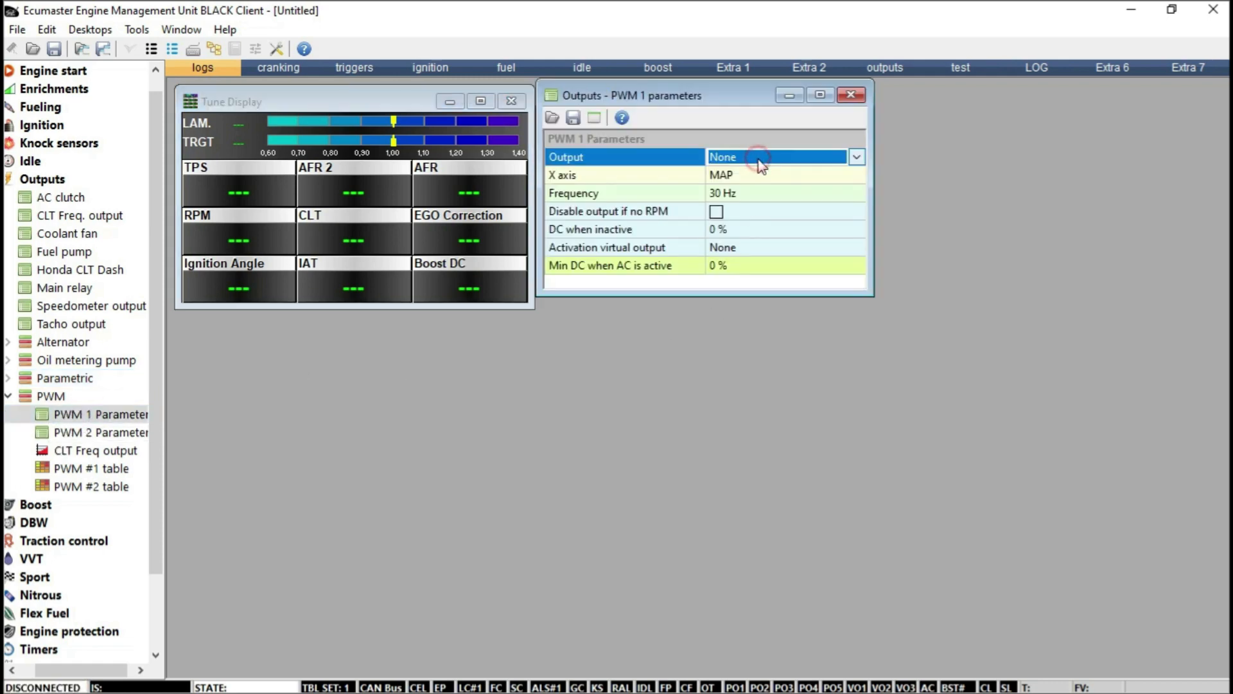
pyautogui.click(765, 192)
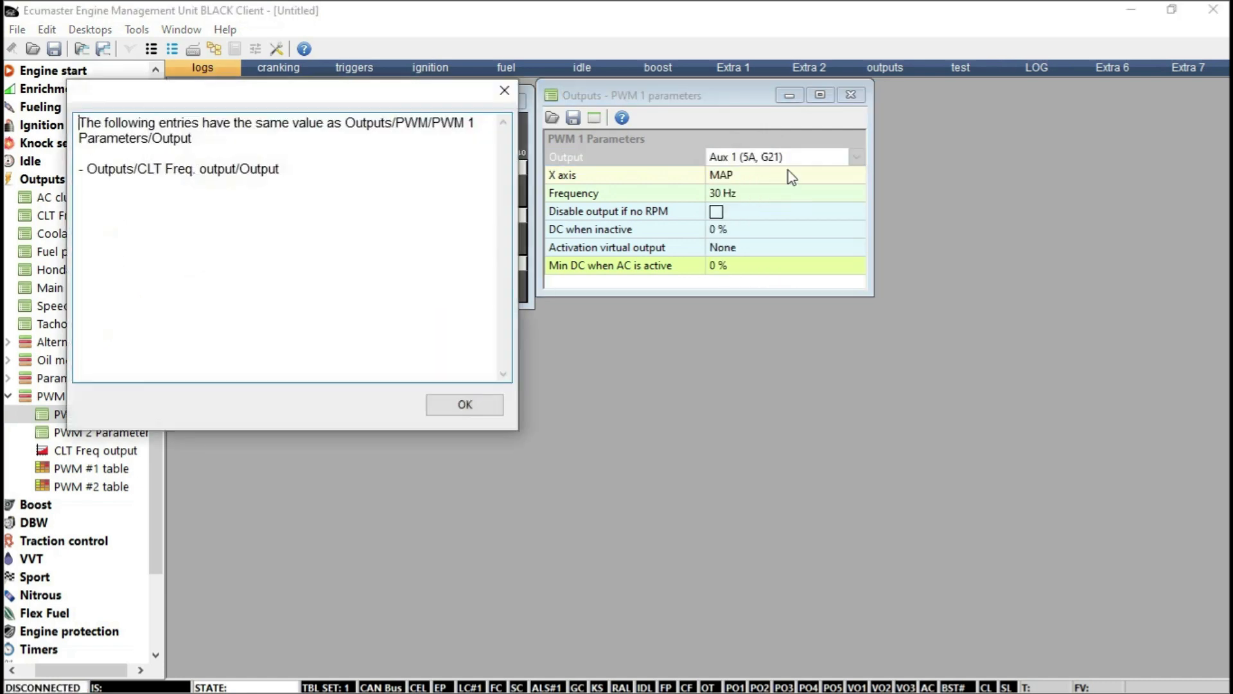
pyautogui.click(505, 91)
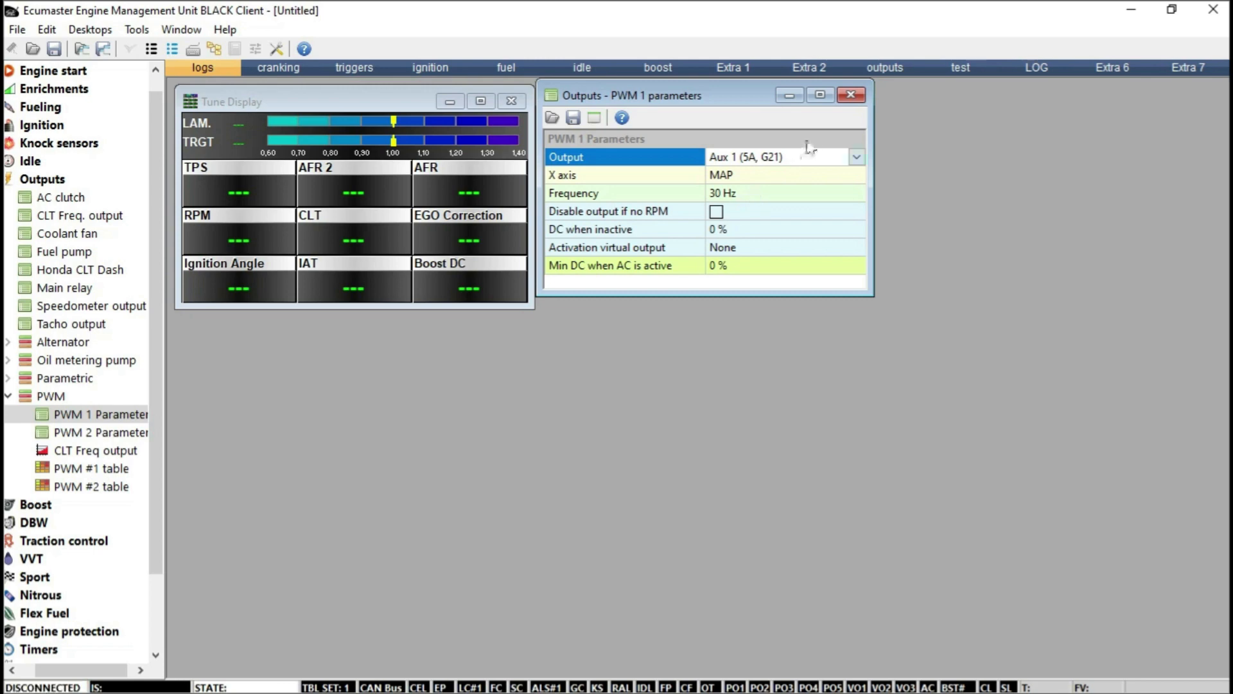
pyautogui.click(849, 96)
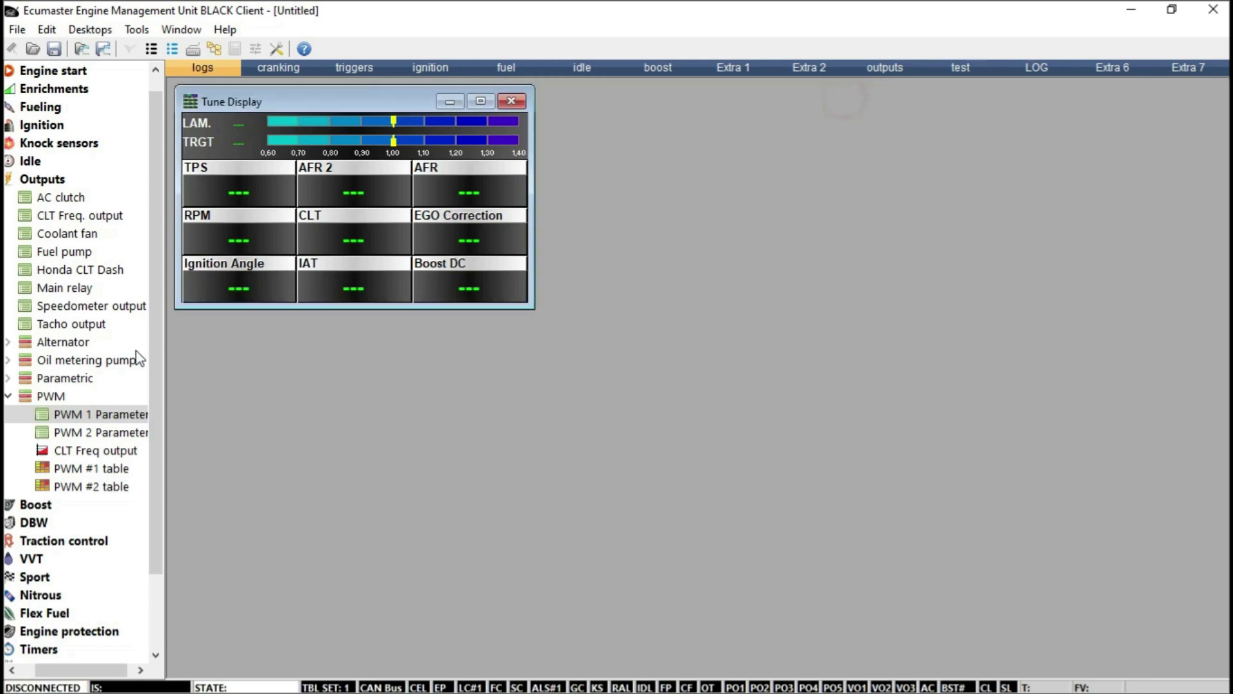
# Step: Collapse the PWM subgroup and the entire Outputs group in the settings tree
pyautogui.click(8, 396)
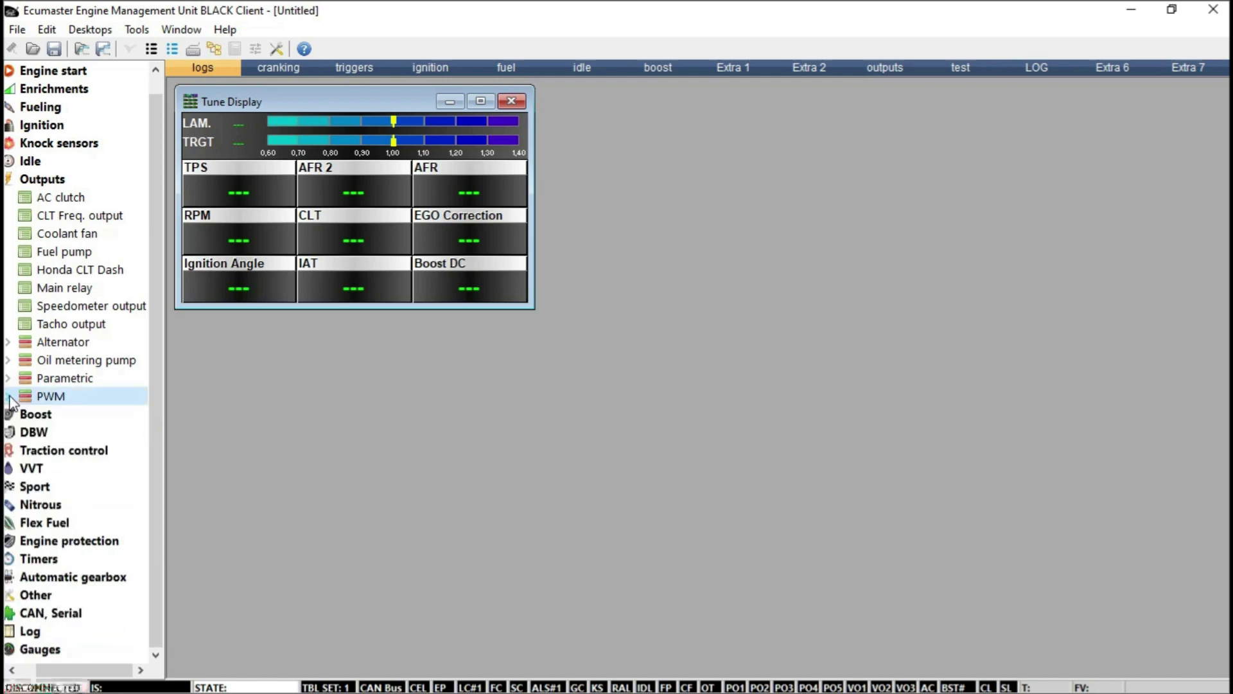
pyautogui.moveTo(53, 688)
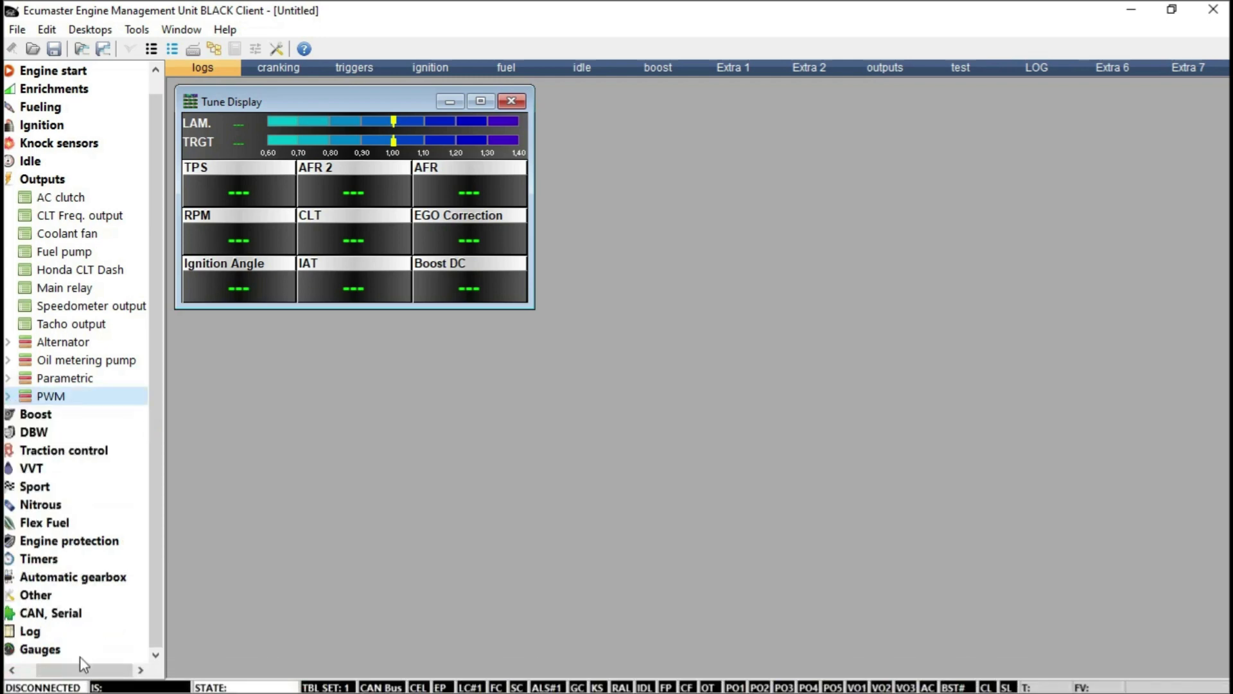
pyautogui.moveTo(80, 669); pyautogui.dragTo(47, 665)
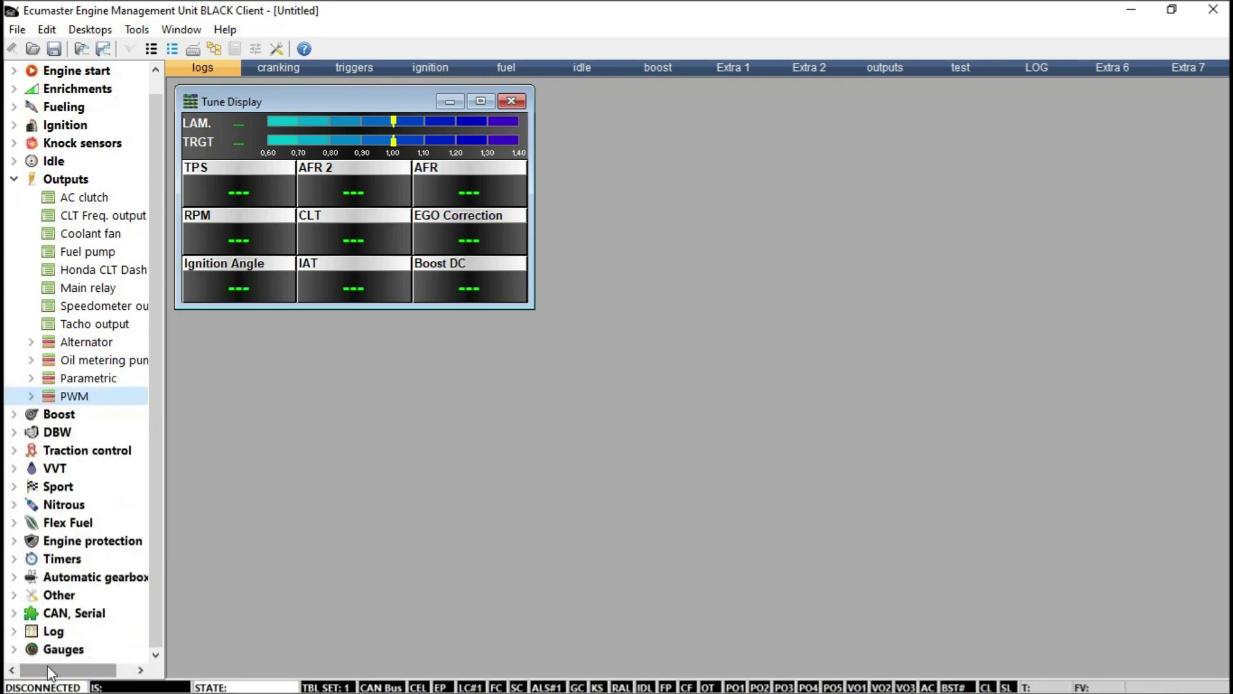
pyautogui.click(10, 180)
pyautogui.click(13, 181)
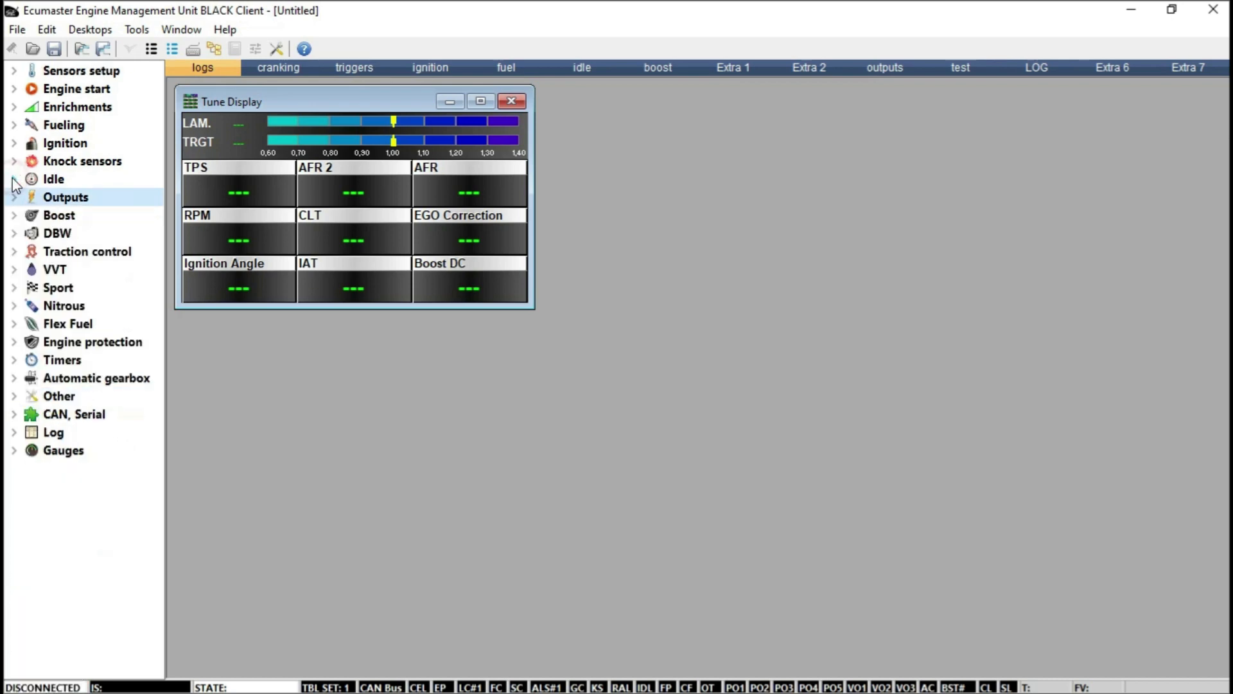